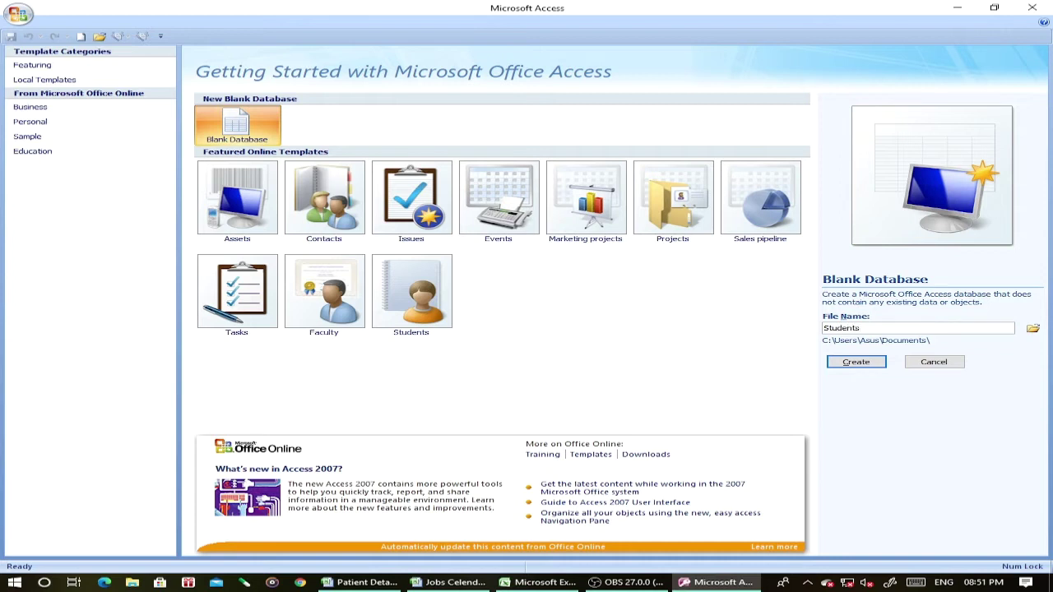
# Create a blank database with the file name 'Students Database'.
pyautogui.write('Database')
pyautogui.click(856, 363)
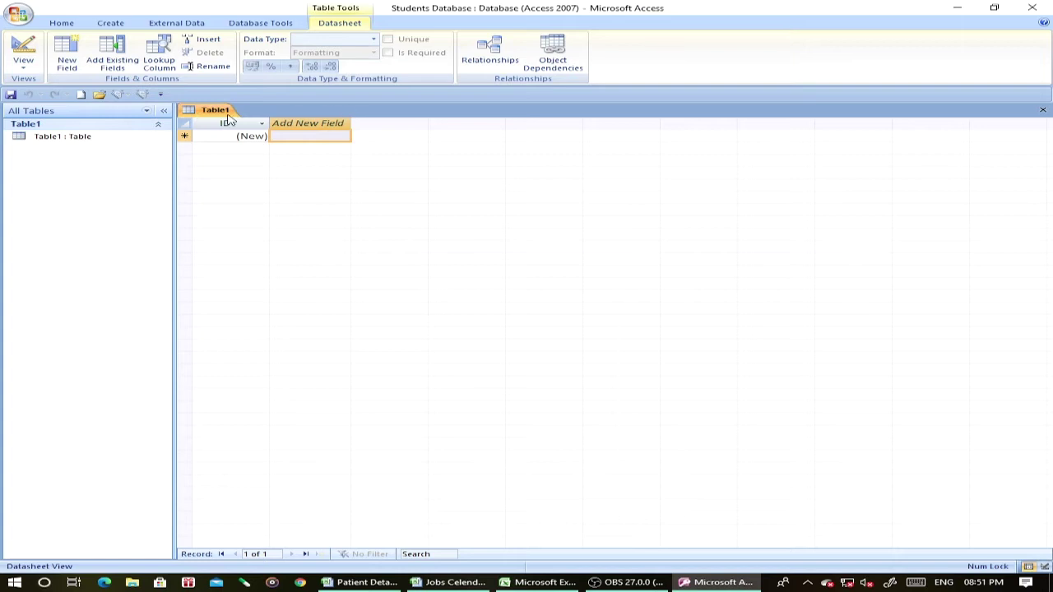
# Switch Table1 to Design view, saving the table under the name 'Students Database'.
pyautogui.click(23, 70)
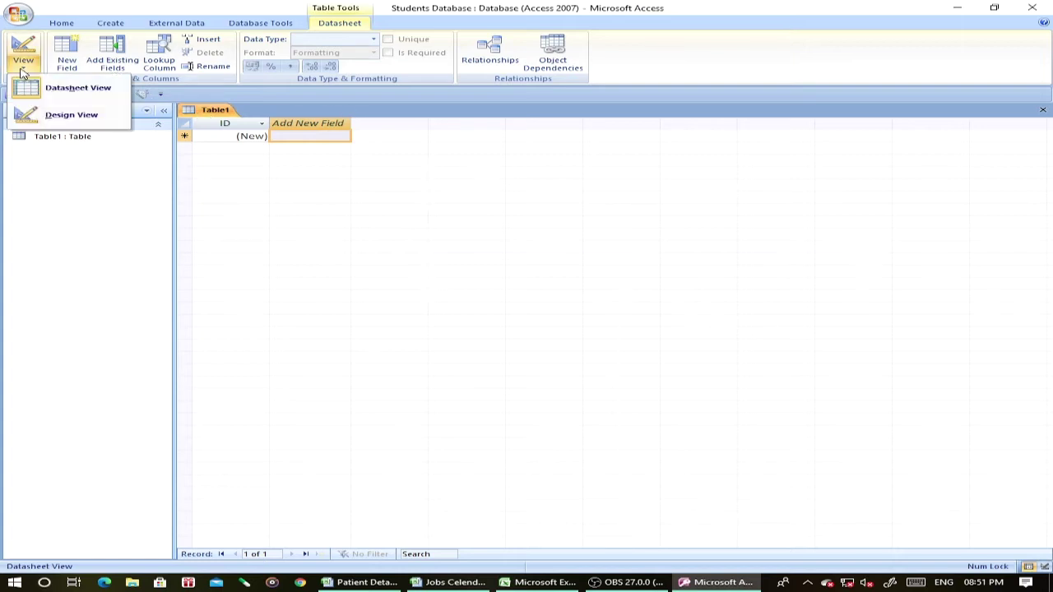
pyautogui.click(69, 116)
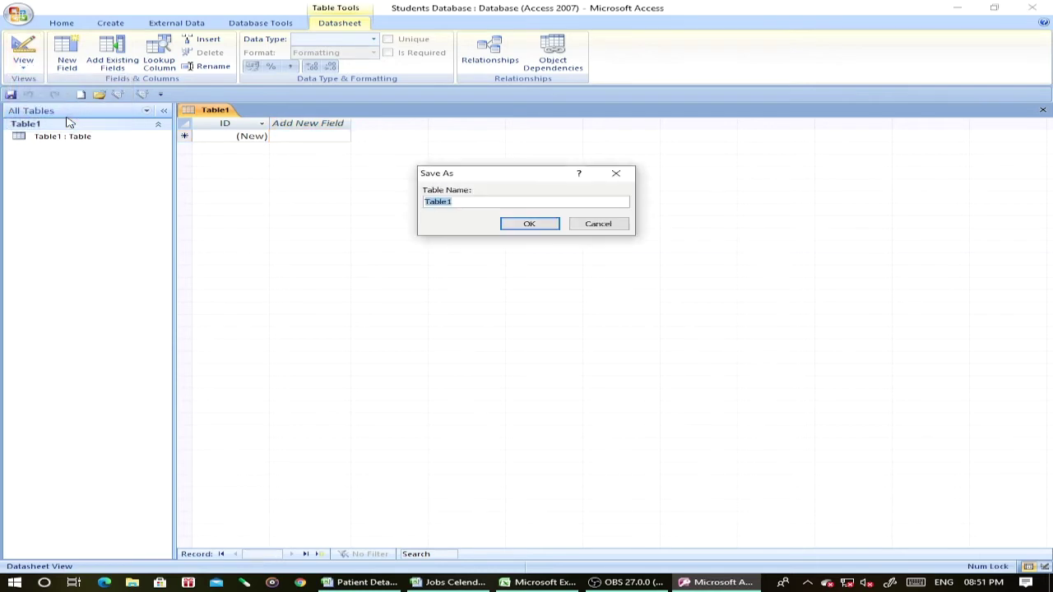
pyautogui.click(464, 202)
pyautogui.press('BackSpace')
pyautogui.press('BackSpace')
pyautogui.press('BackSpace')
pyautogui.press('BackSpace')
pyautogui.press('BackSpace')
pyautogui.press('BackSpace')
pyautogui.write('Students Databas')
pyautogui.click(541, 225)
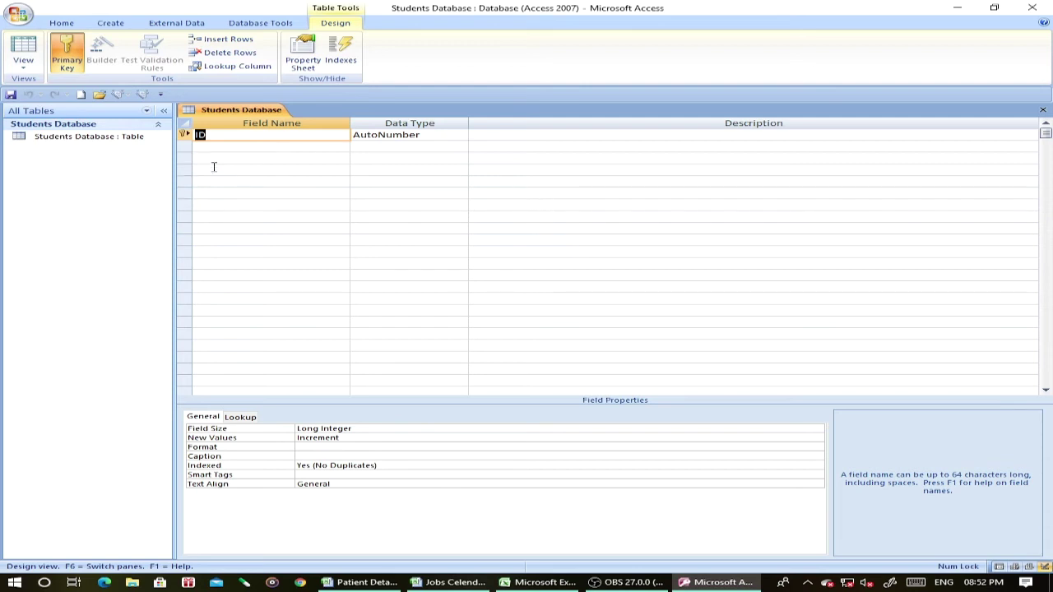
# Rename the ID field to Name, accepting the reserved-word warning.
pyautogui.click(236, 137)
pyautogui.press('BackSpace')
pyautogui.press('BackSpace')
pyautogui.write('Name')
pyautogui.press('Tab')
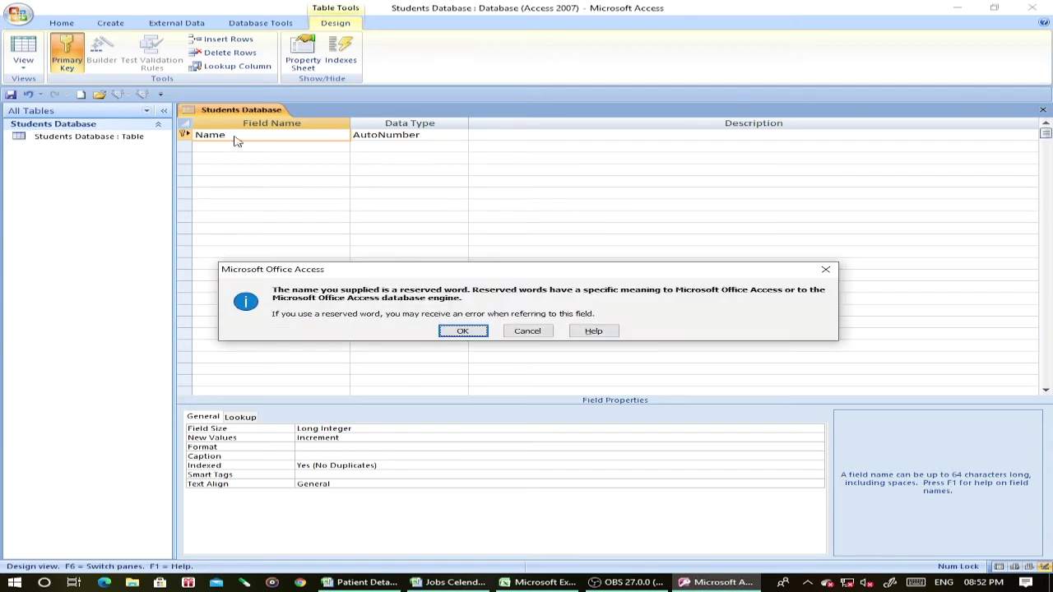
pyautogui.press('Return')
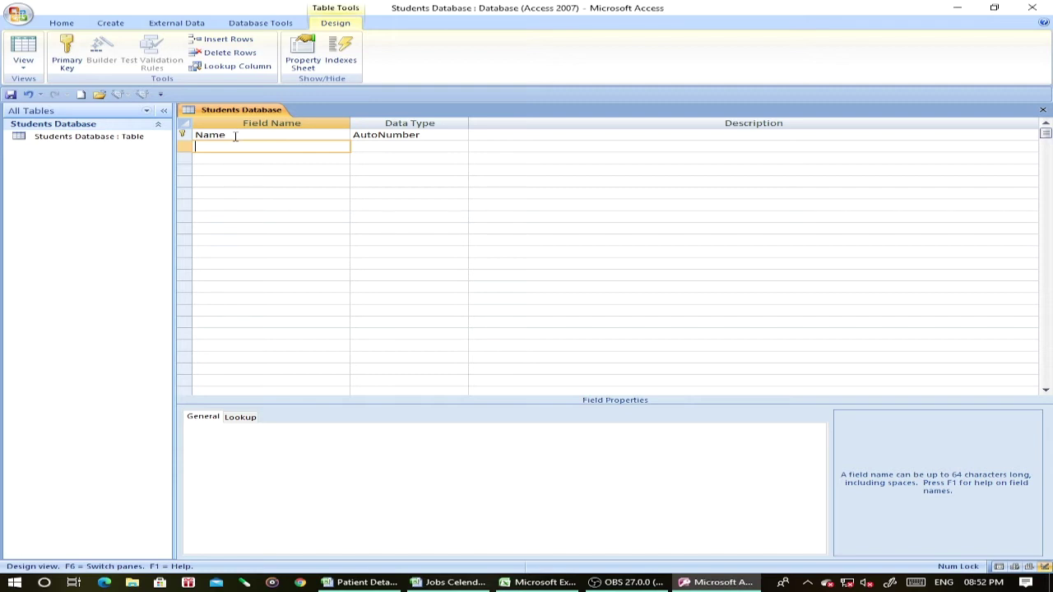
# Add subject fields Eng, Eco, Maths, Hindi, Logic and Bodo below Name.
pyautogui.write('Eng')
pyautogui.press('Down')
pyautogui.write('EcoMaths')
pyautogui.press('BackSpace')
pyautogui.press('BackSpace')
pyautogui.press('BackSpace')
pyautogui.press('BackSpace')
pyautogui.press('BackSpace')
pyautogui.press('Down')
pyautogui.write('Maths')
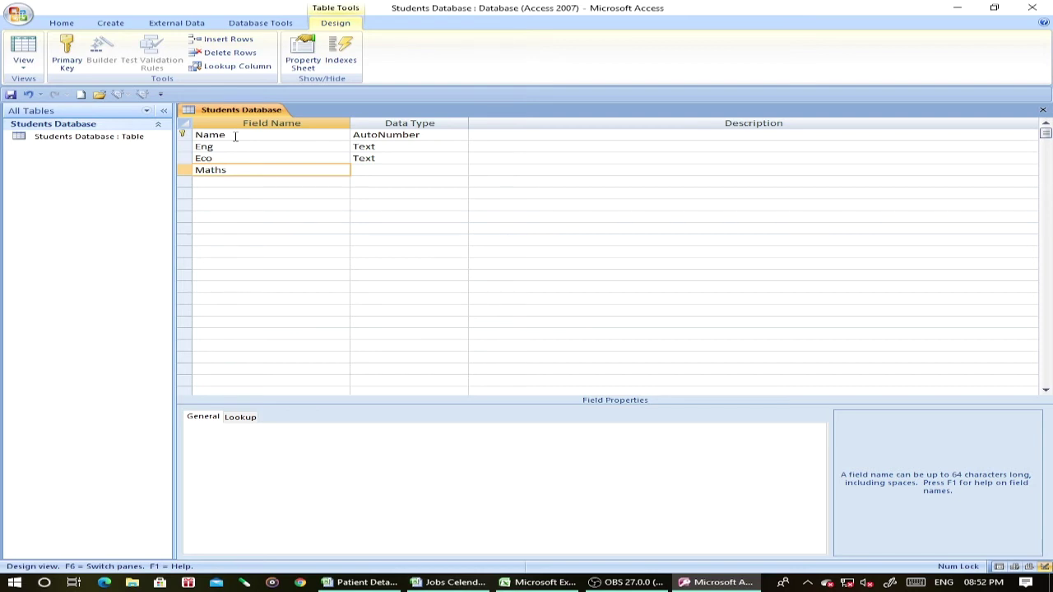
pyautogui.press('Down')
pyautogui.write('Hindi')
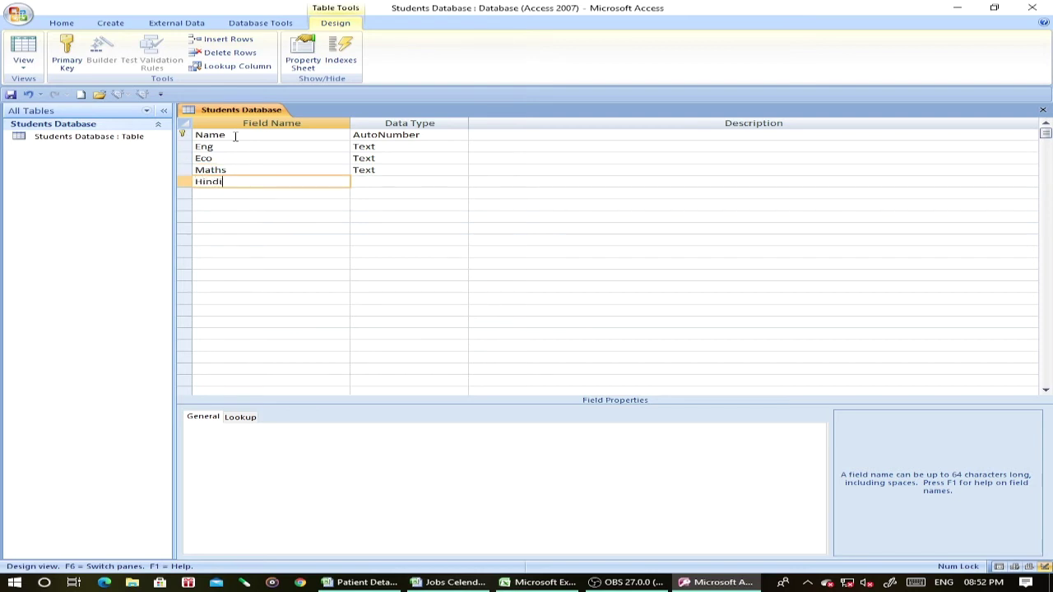
pyautogui.press('Down')
pyautogui.write('Logic')
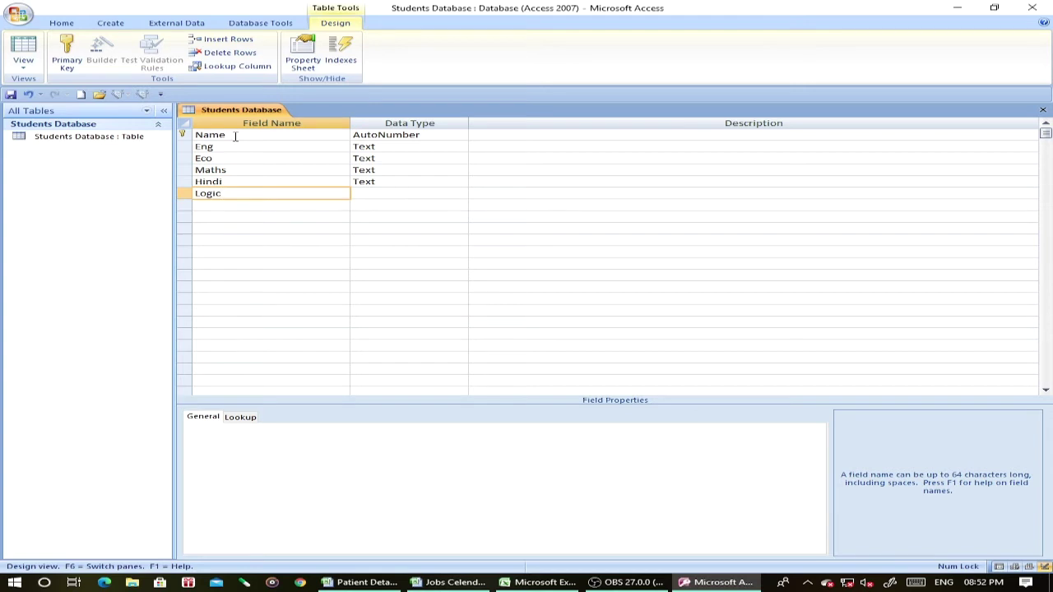
pyautogui.press('Down')
pyautogui.write('Bodo')
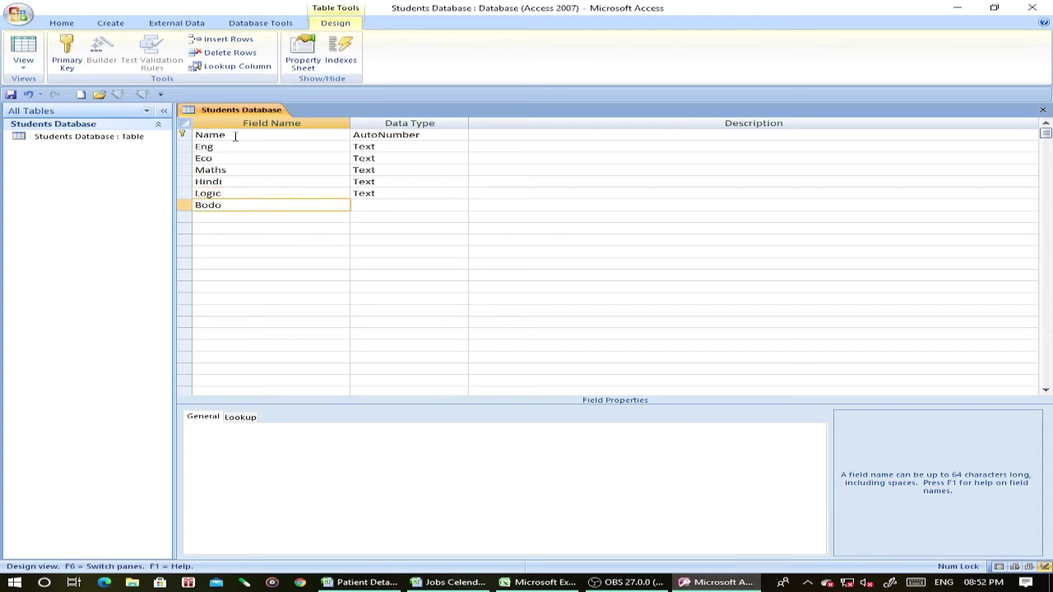
pyautogui.press('Down')
# Add fields Total, Percantage, Divission, Grade and Result.
pyautogui.write('Tota')
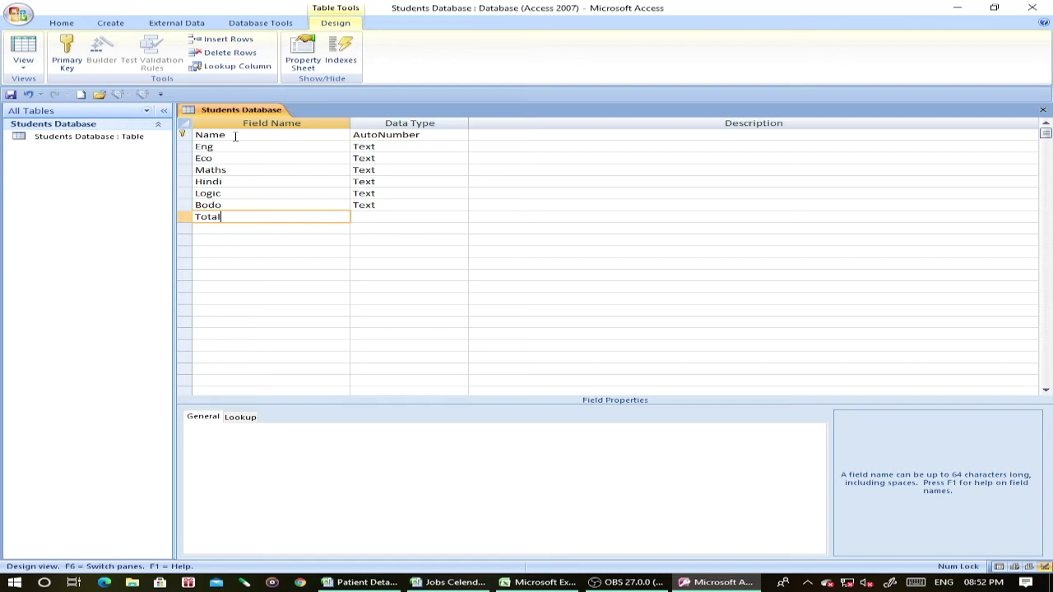
pyautogui.press('Down')
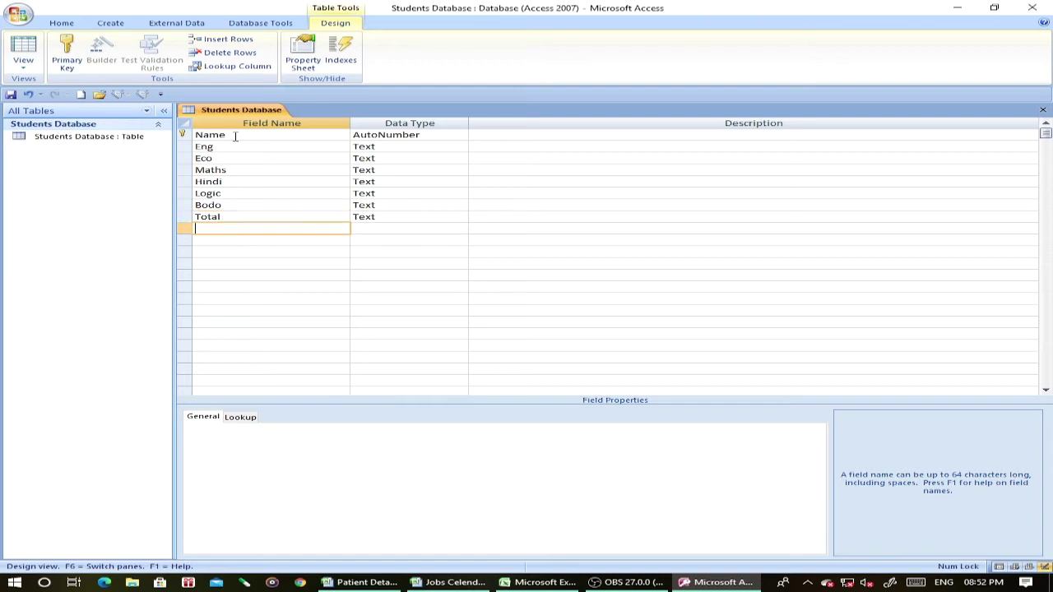
pyautogui.write('Percantage')
pyautogui.press('Down')
pyautogui.write('Divission')
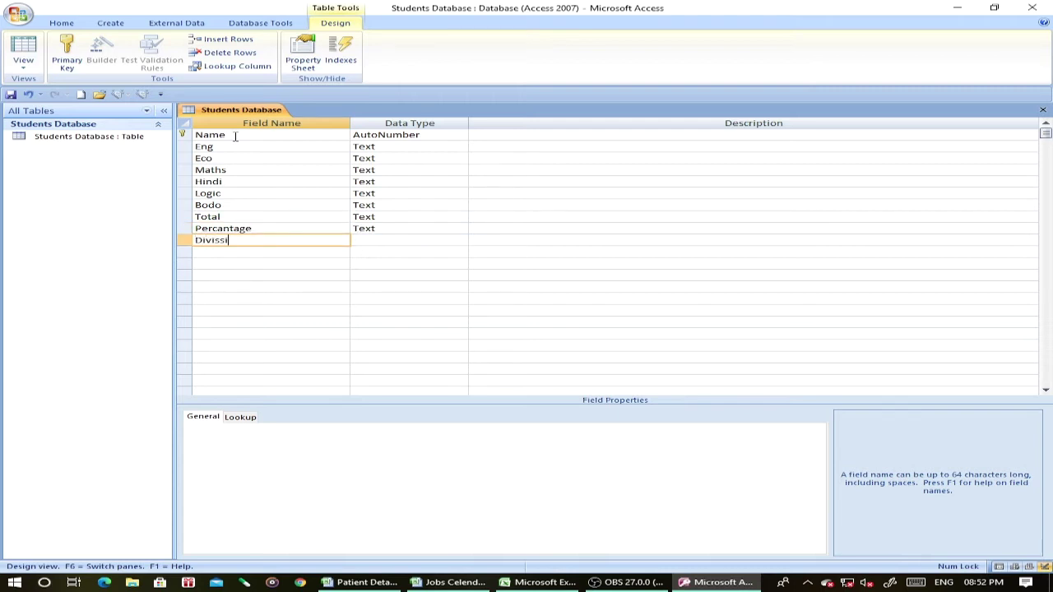
pyautogui.press('Down')
pyautogui.write('Grade')
pyautogui.press('Down')
pyautogui.write('Result')
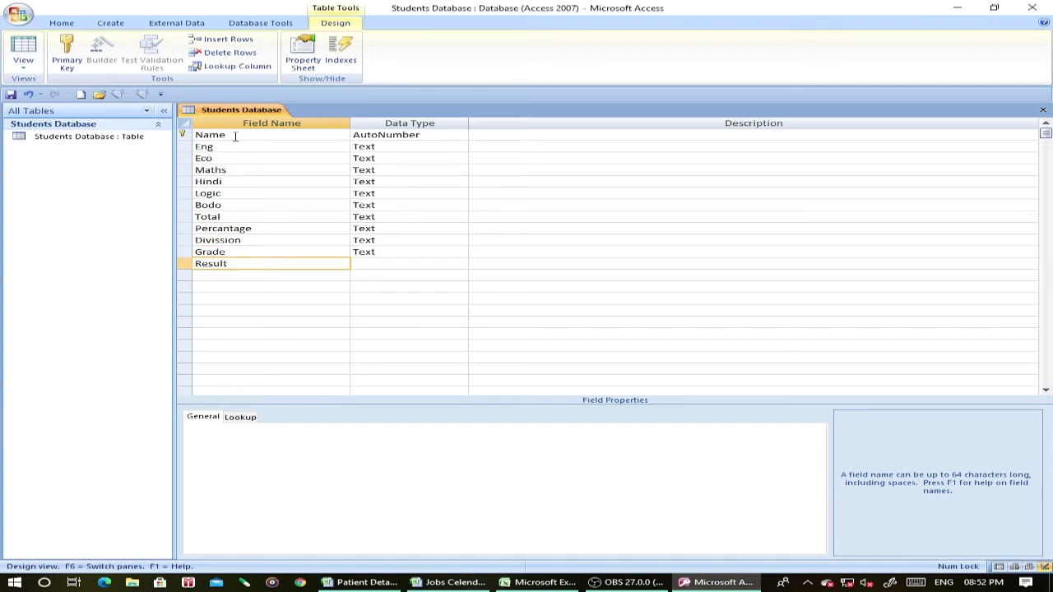
pyautogui.press('Tab')
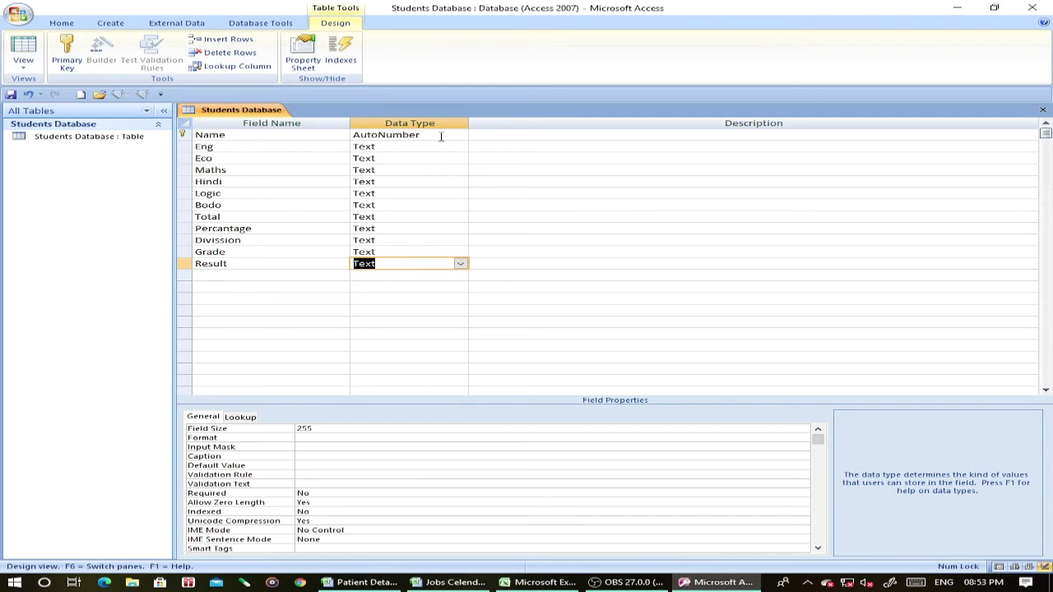
# Set Name to Text and Eng, Eco, Maths and Hindi to Number.
pyautogui.click(440, 136)
pyautogui.click(460, 136)
pyautogui.click(459, 146)
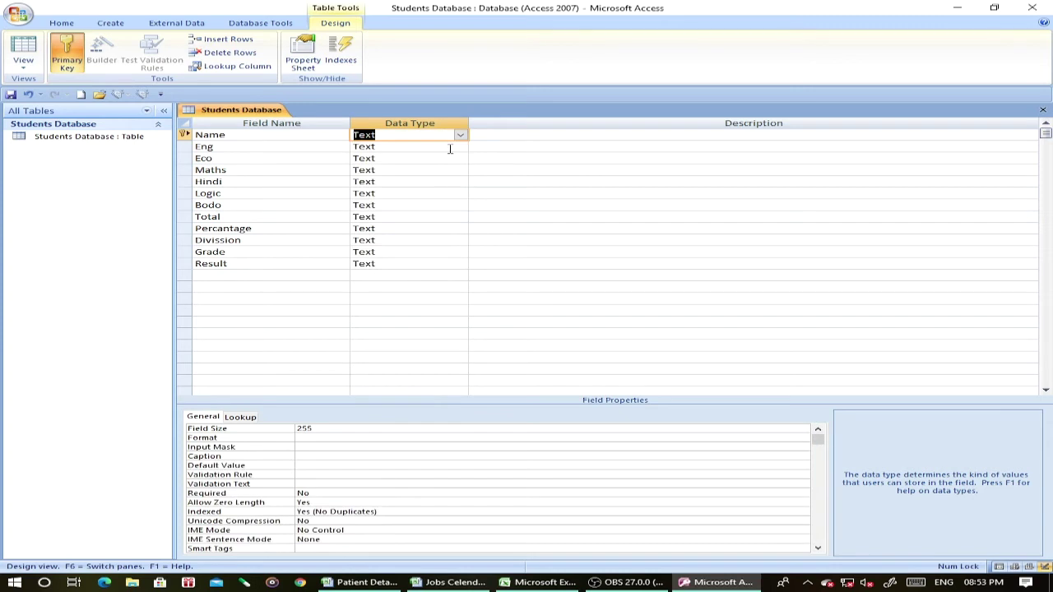
pyautogui.click(460, 148)
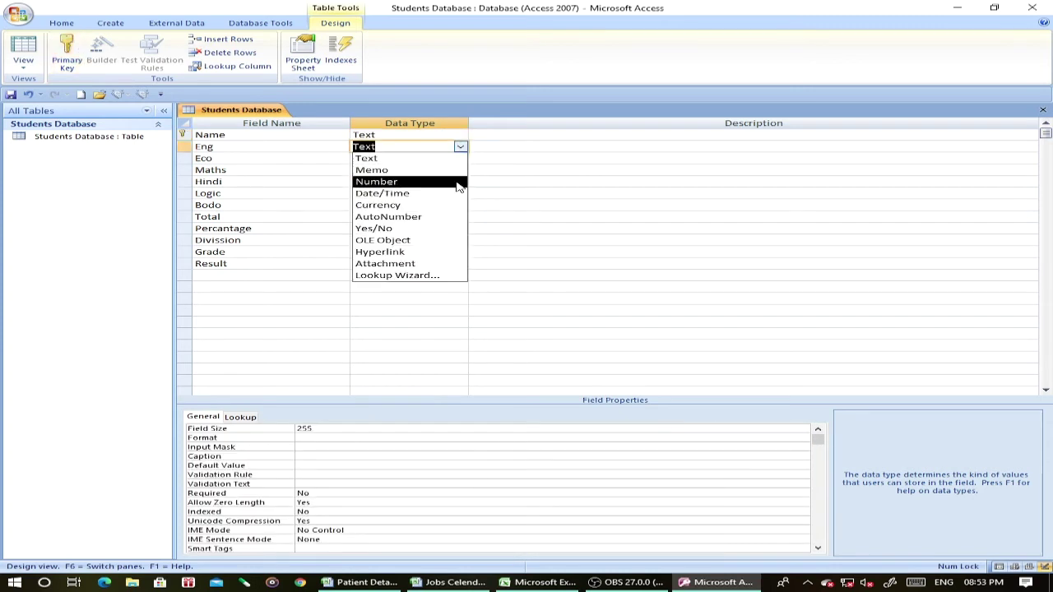
pyautogui.click(459, 181)
pyautogui.click(462, 159)
pyautogui.click(460, 192)
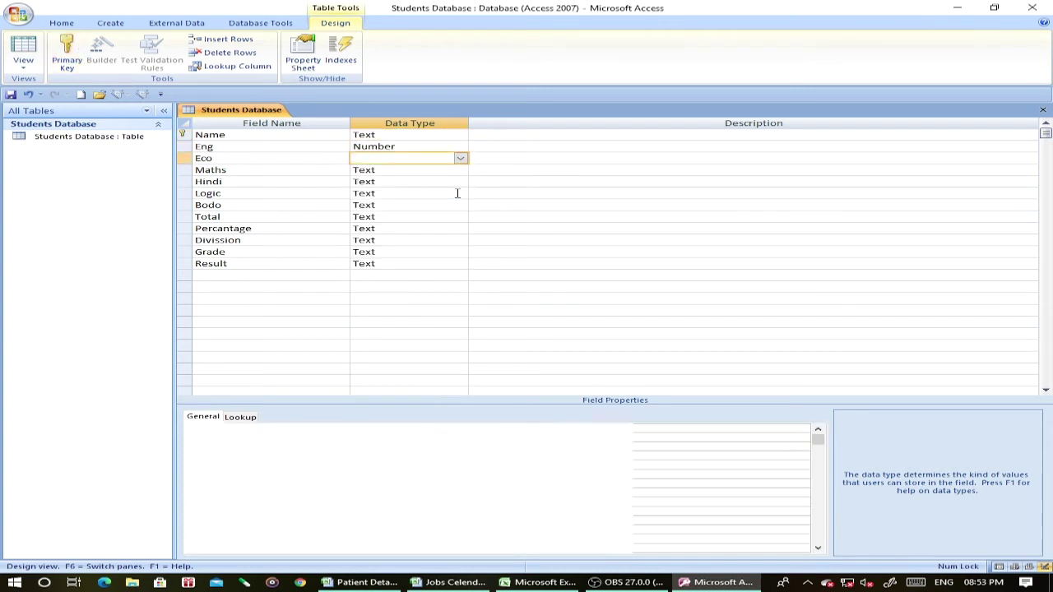
pyautogui.click(460, 170)
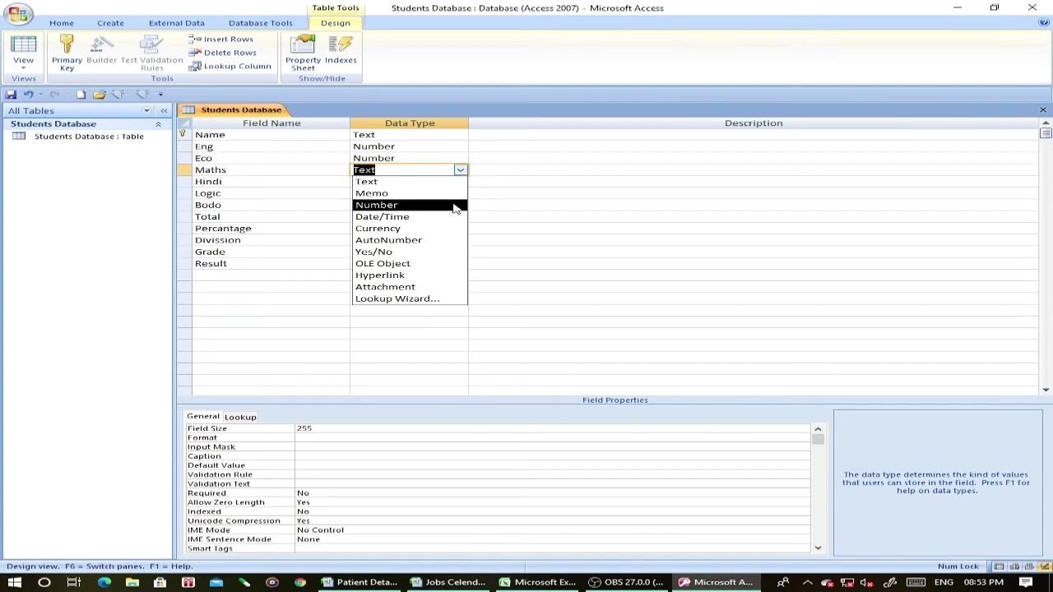
pyautogui.click(460, 205)
pyautogui.click(461, 182)
pyautogui.click(461, 216)
# Set Logic, Bodo, Total and Percantage to the Number data type.
pyautogui.click(461, 193)
pyautogui.click(458, 227)
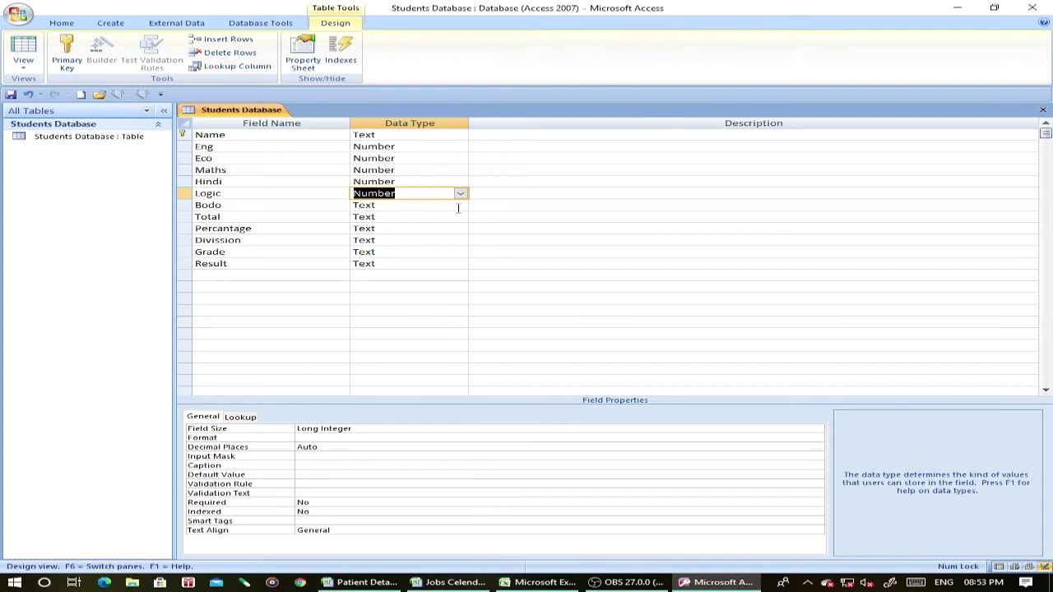
pyautogui.click(461, 205)
pyautogui.click(457, 240)
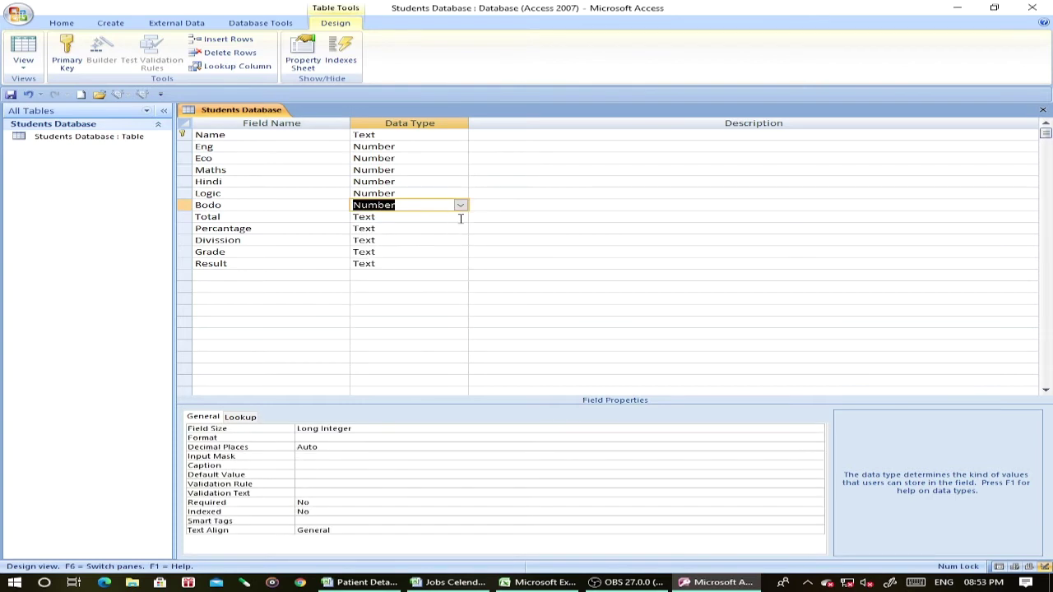
pyautogui.click(460, 216)
pyautogui.click(458, 251)
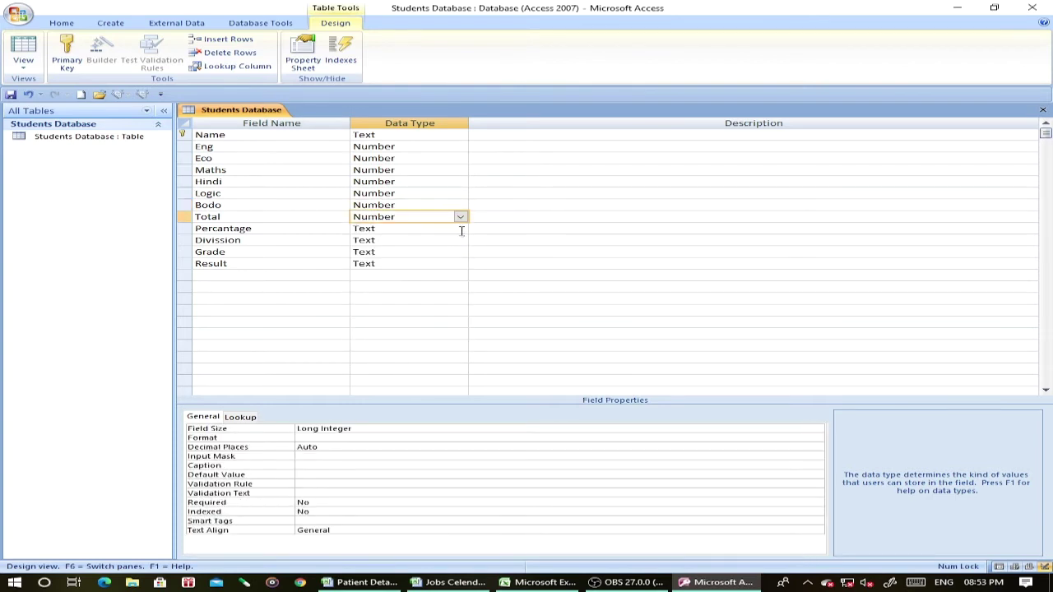
pyautogui.click(460, 227)
pyautogui.click(460, 265)
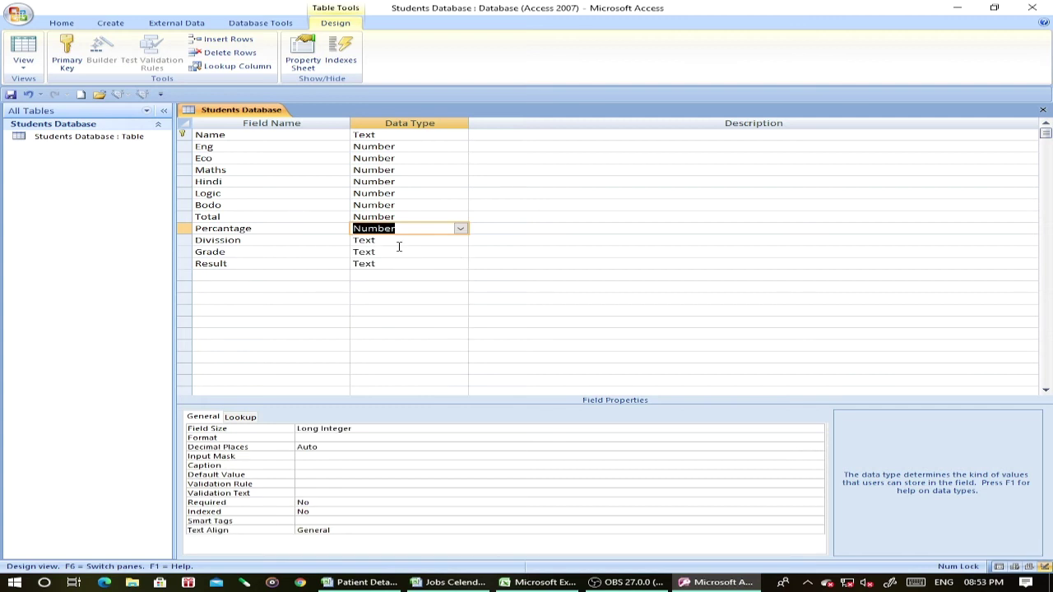
pyautogui.click(245, 140)
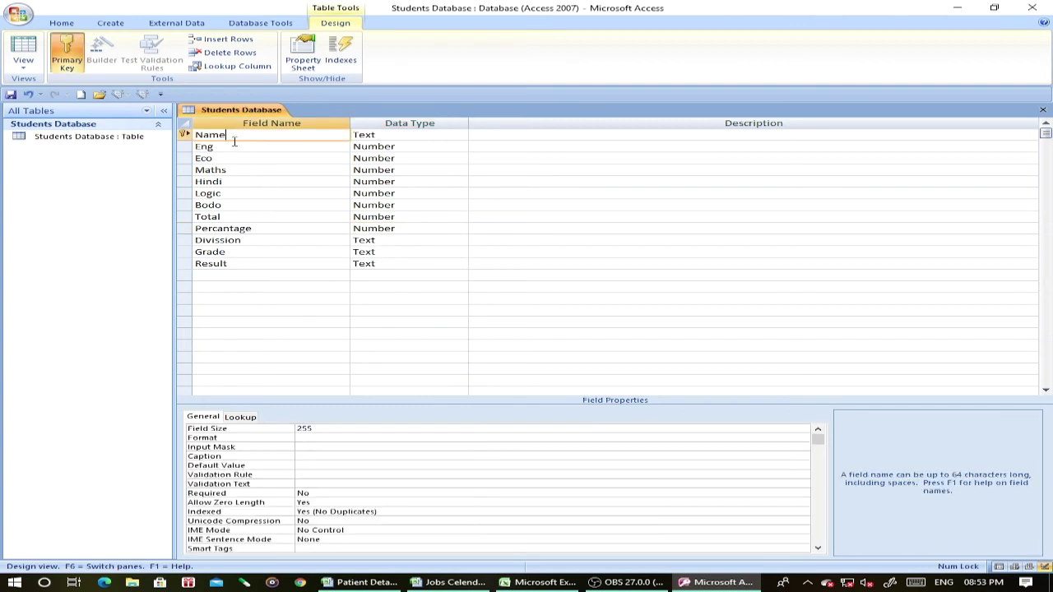
# Save and close the table design, then open Students Database in Datasheet view.
pyautogui.rightClick(207, 110)
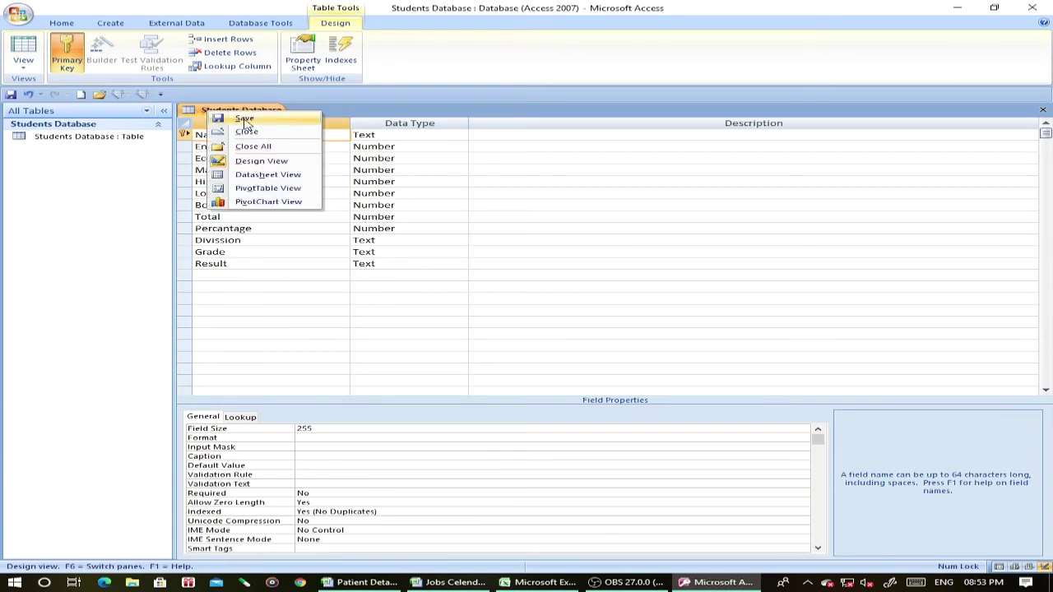
pyautogui.click(246, 120)
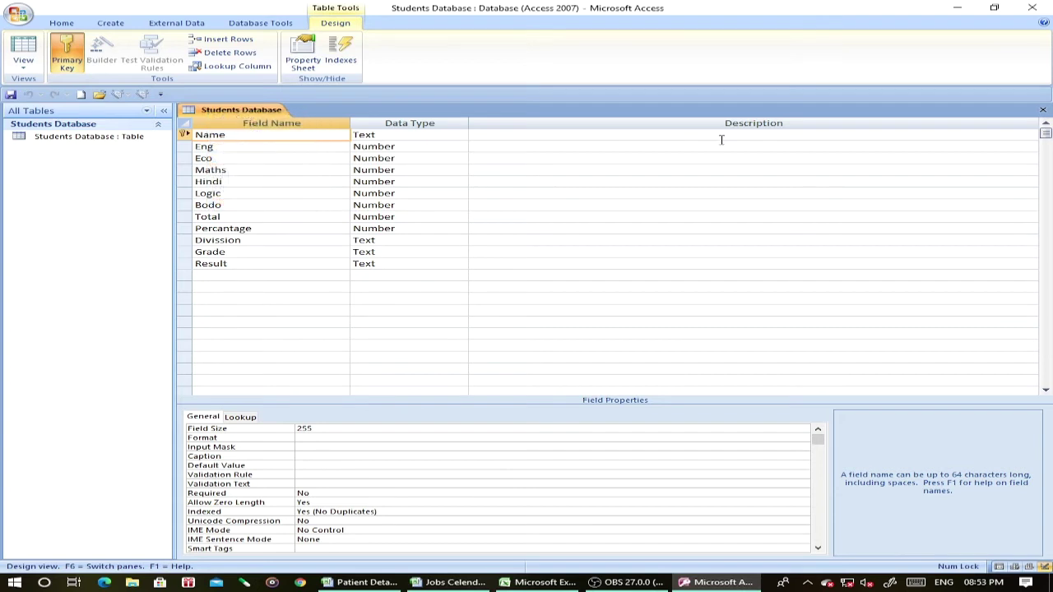
pyautogui.click(1042, 110)
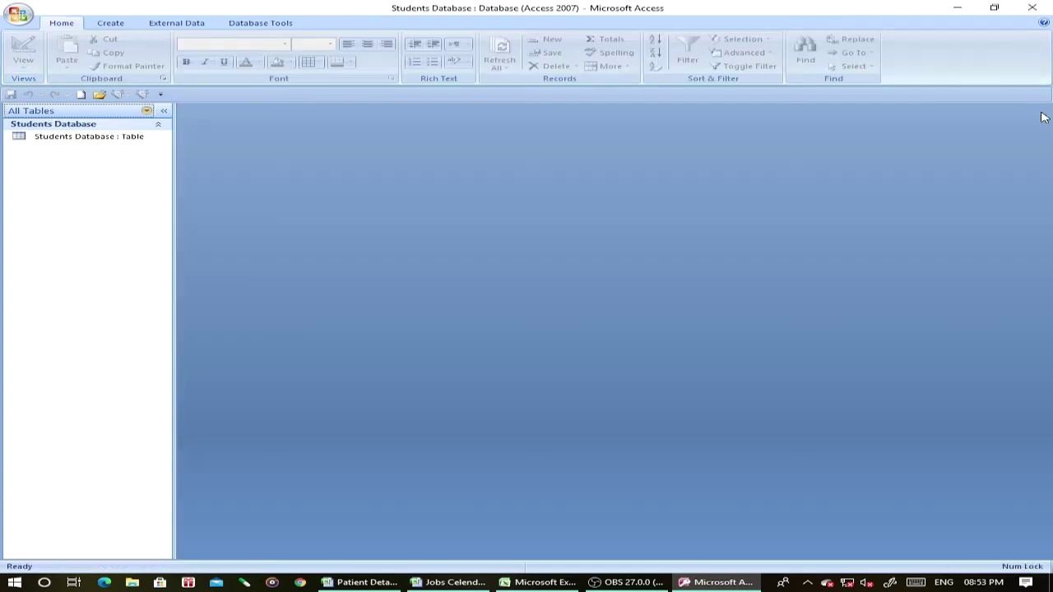
pyautogui.doubleClick(91, 140)
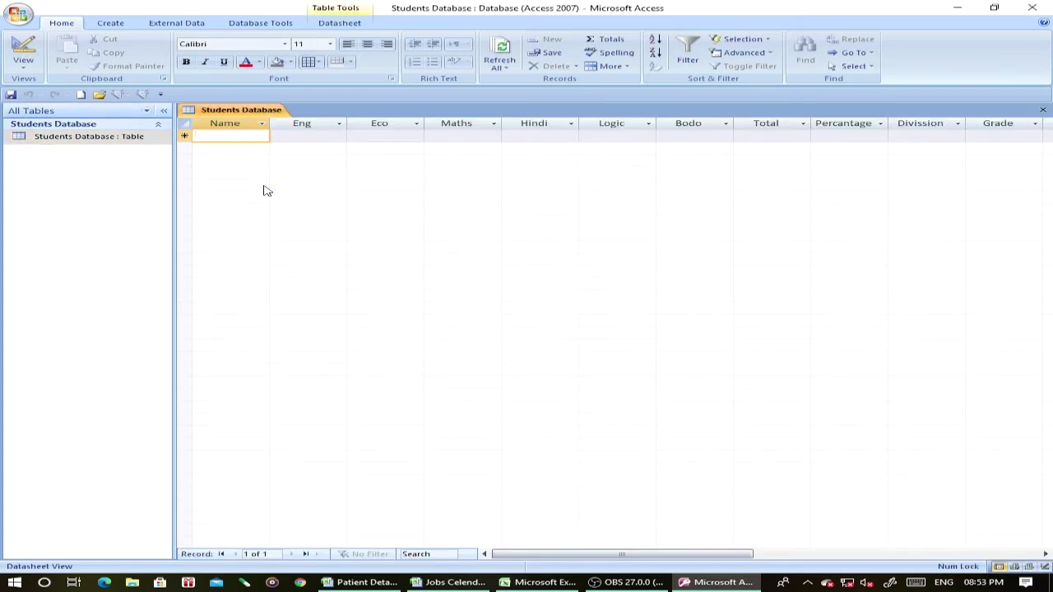
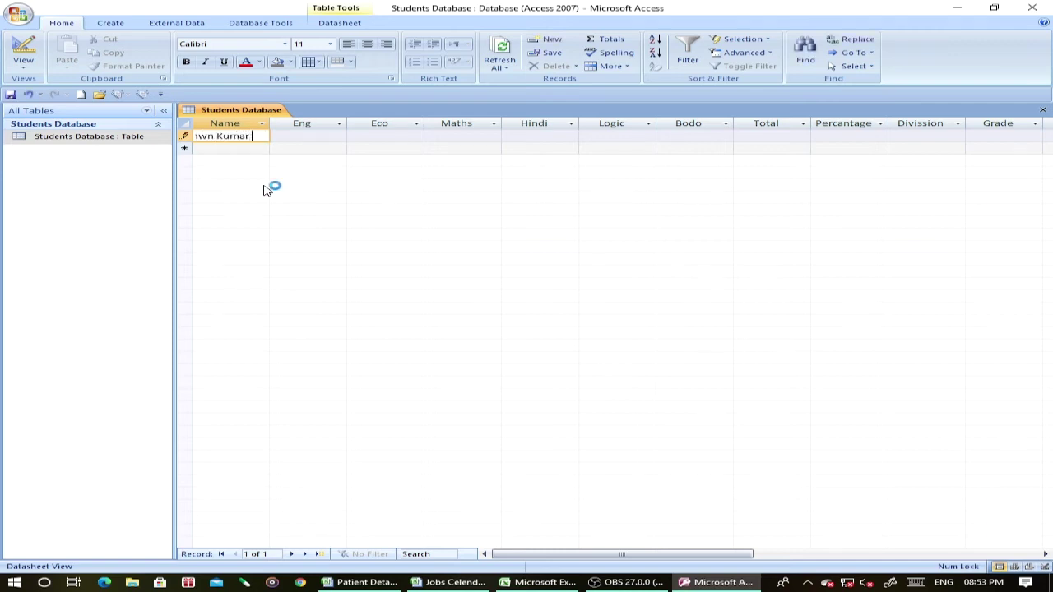
# Enter a student's name with marks Eng 55, Eco 6879, Maths 30, Hindi 55, Logic 46, Bodo 100.
pyautogui.press('Tab')
pyautogui.write('55')
pyautogui.press('Tab')
pyautogui.write('6879')
pyautogui.press('Tab')
pyautogui.write('30')
pyautogui.press('Tab')
pyautogui.write('5')
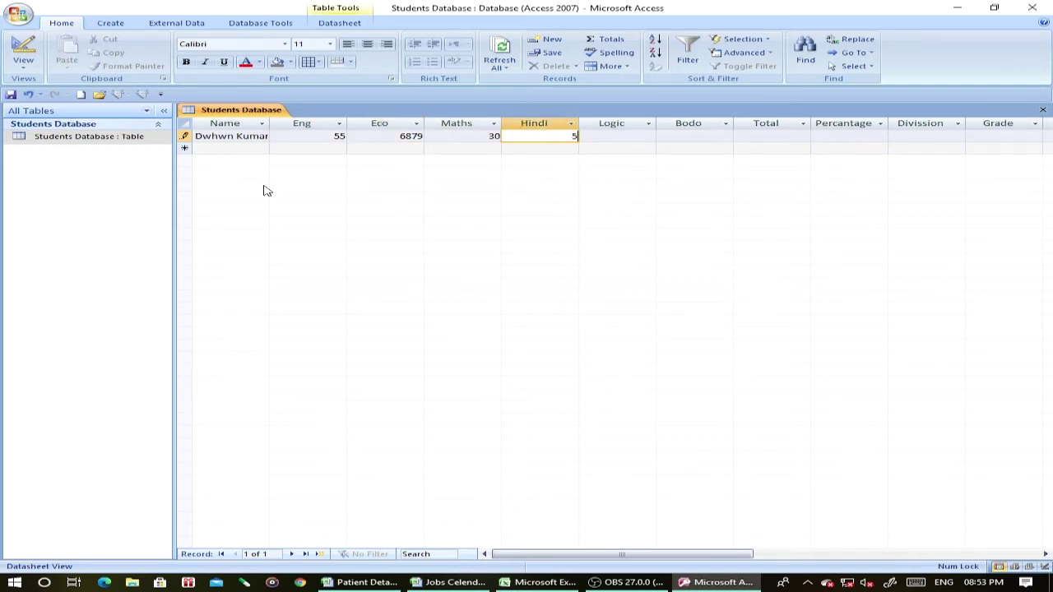
pyautogui.write('5')
pyautogui.press('Tab')
pyautogui.write('467')
pyautogui.press('BackSpace')
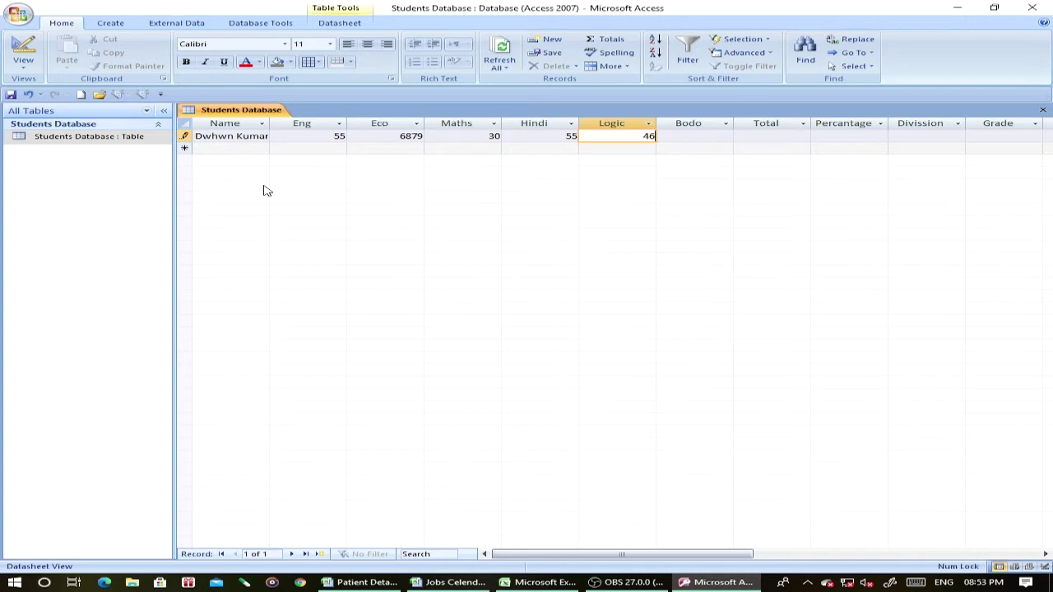
pyautogui.press('Tab')
pyautogui.write('100')
pyautogui.press('Tab')
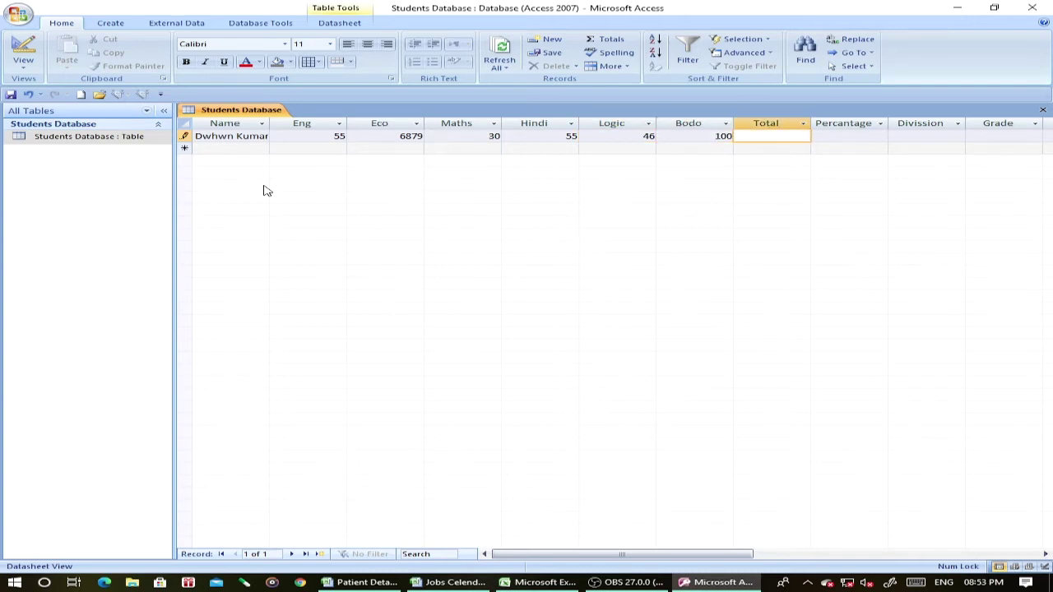
# Add a second student's name with marks 60, 96, 88, 87, 98 and 56.
pyautogui.click(234, 148)
pyautogui.press('Tab')
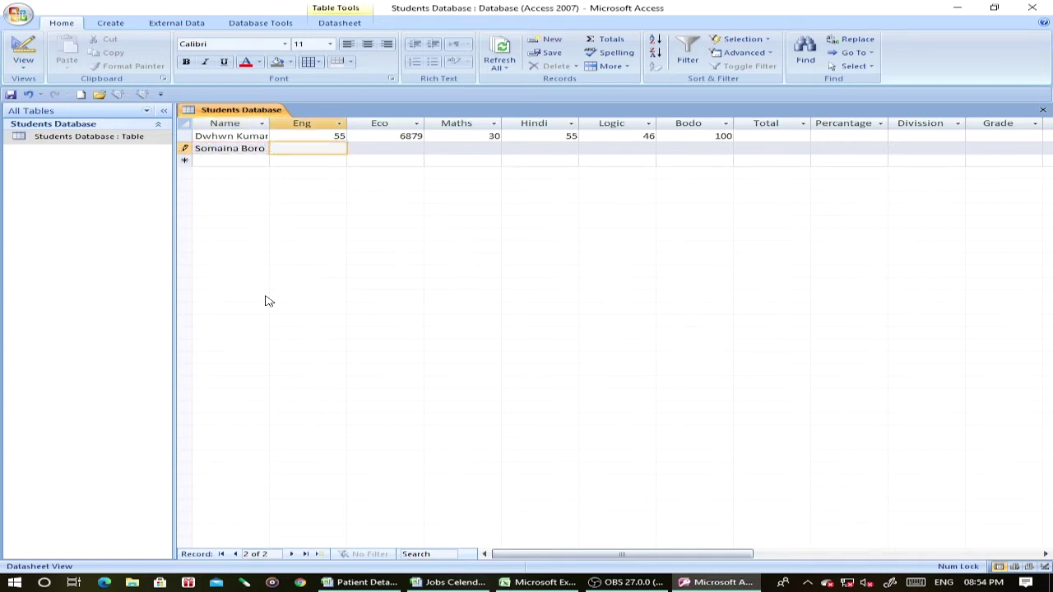
pyautogui.write('60')
pyautogui.press('Tab')
pyautogui.write('96')
pyautogui.press('Tab')
pyautogui.write('88')
pyautogui.press('Tab')
pyautogui.write('87')
pyautogui.press('Tab')
pyautogui.write('98')
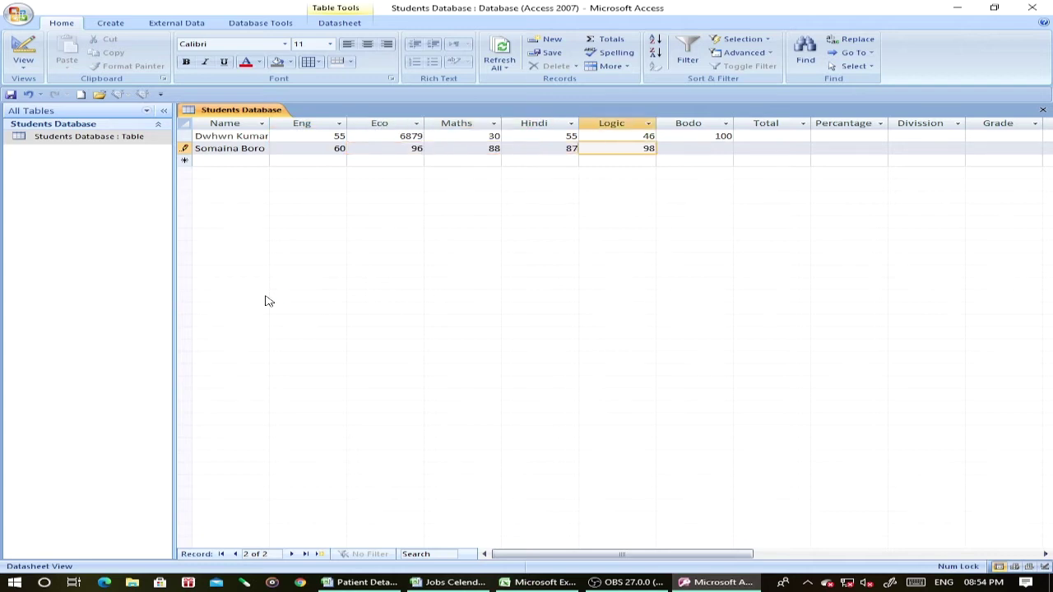
pyautogui.press('Tab')
pyautogui.write('56')
pyautogui.press('Tab')
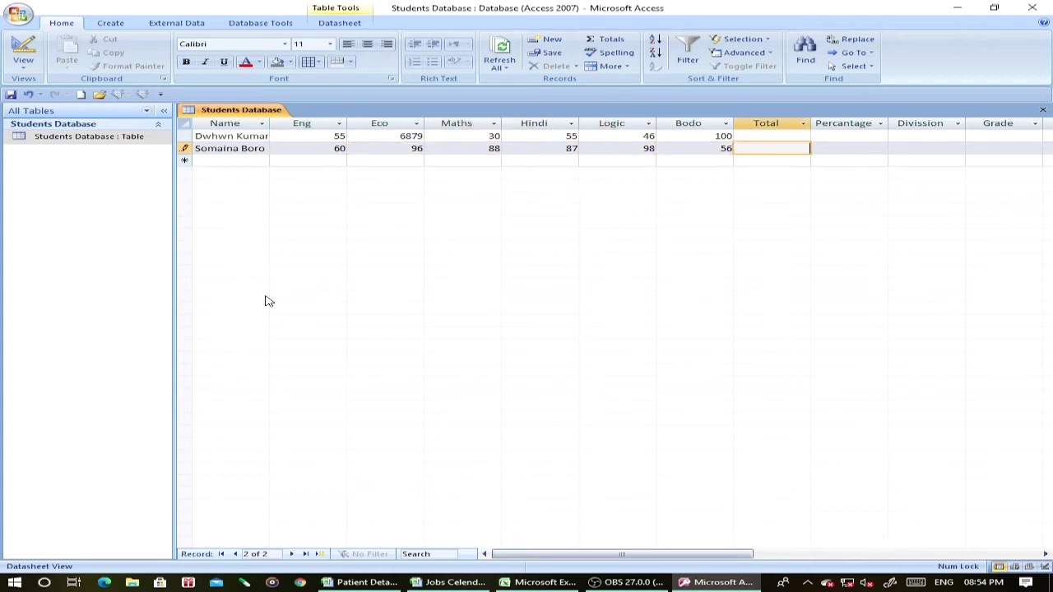
# Add a third student's name with marks 100, 99, 98, 88, 90 and 99.
pyautogui.click(223, 160)
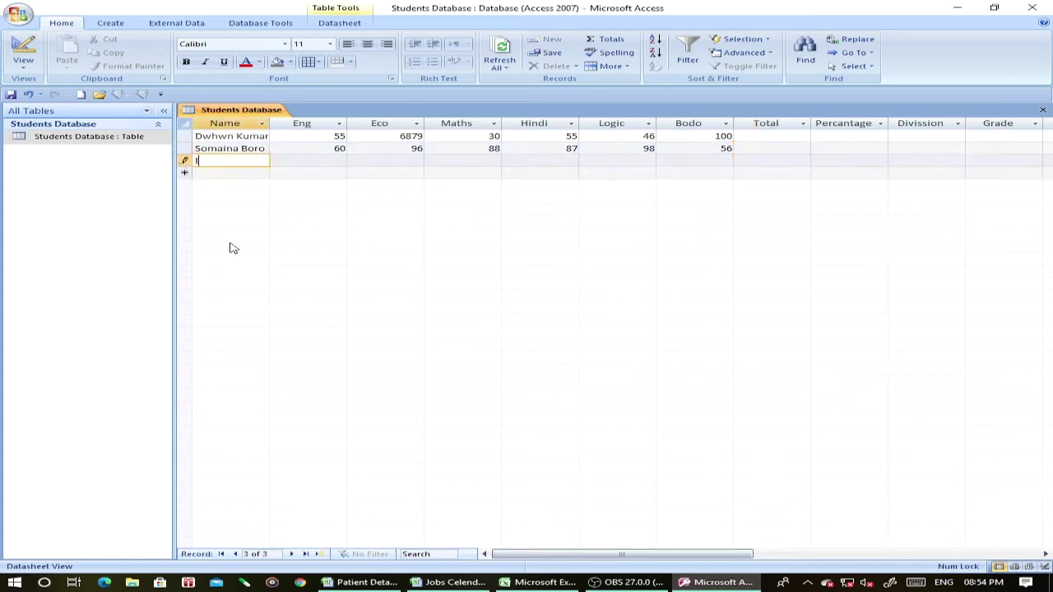
pyautogui.press('Tab')
pyautogui.write('100')
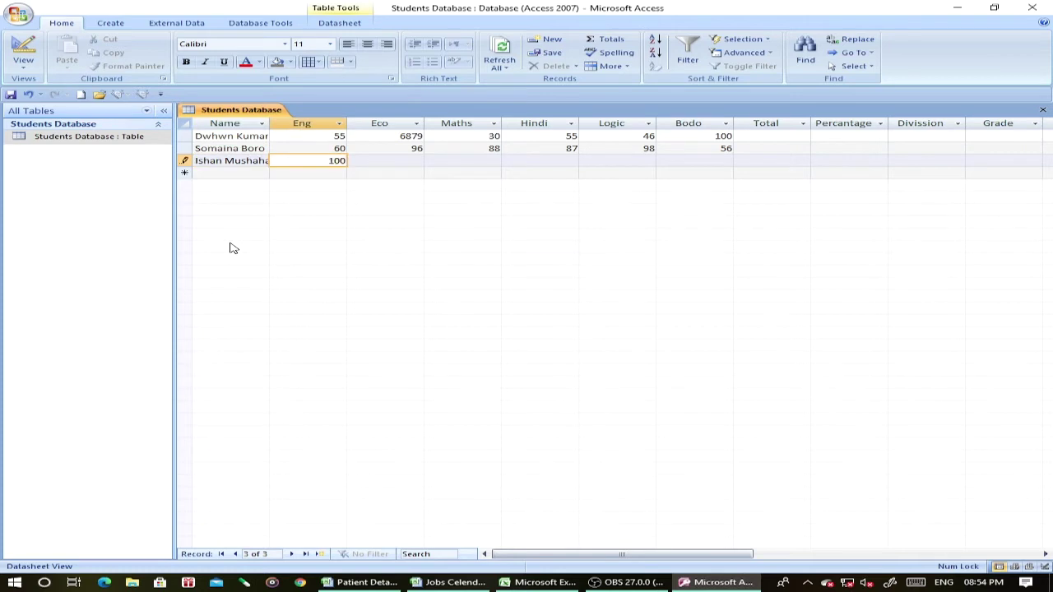
pyautogui.press('Tab')
pyautogui.write('99')
pyautogui.press('Tab')
pyautogui.write('98')
pyautogui.press('Tab')
pyautogui.write('88')
pyautogui.press('Tab')
pyautogui.write('90')
pyautogui.press('Tab')
pyautogui.write('99')
pyautogui.press('Tab')
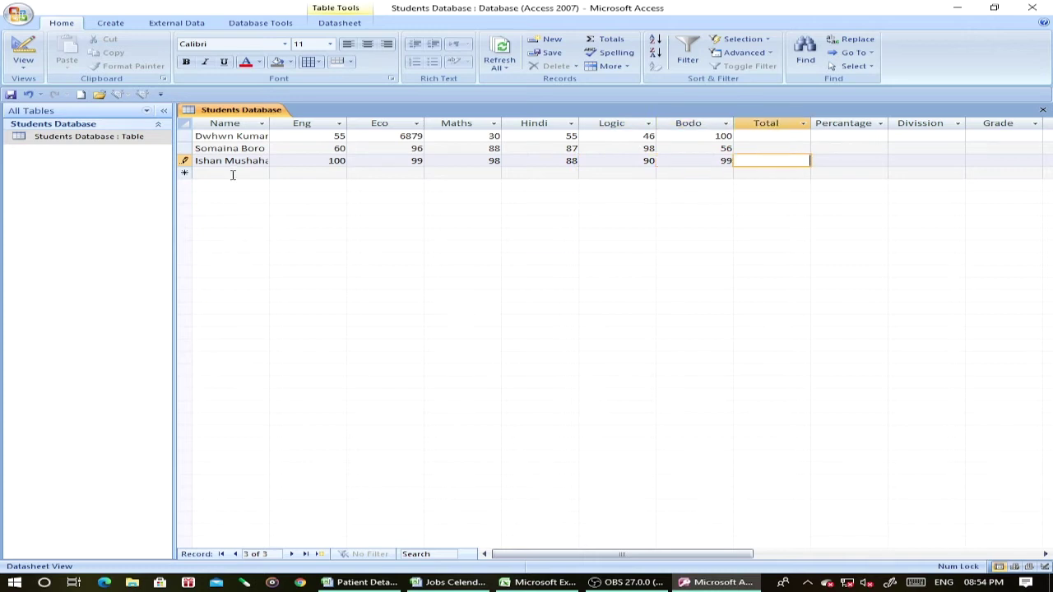
# Add a fourth student's name with marks 66, 50, 20, 88, 98 and 78.
pyautogui.click(233, 175)
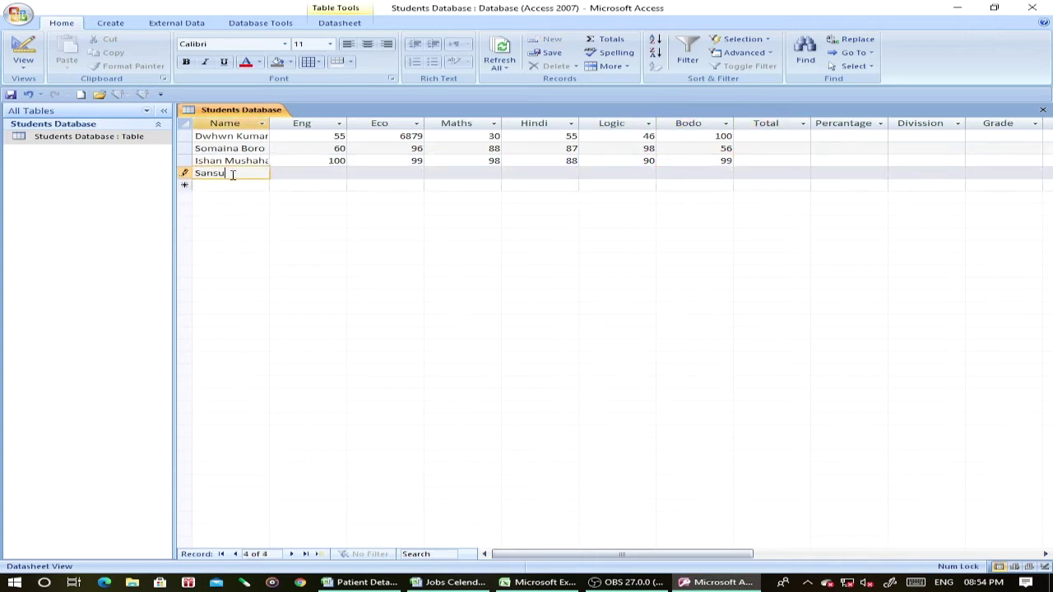
pyautogui.press('Tab')
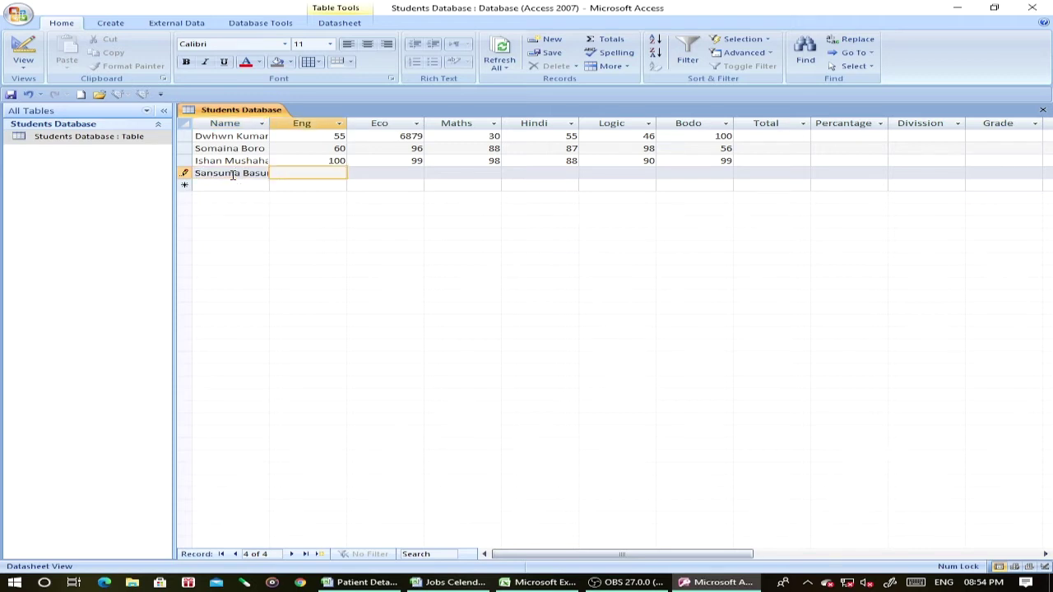
pyautogui.write('66')
pyautogui.press('Tab')
pyautogui.write('50')
pyautogui.press('Tab')
pyautogui.write('20')
pyautogui.press('Tab')
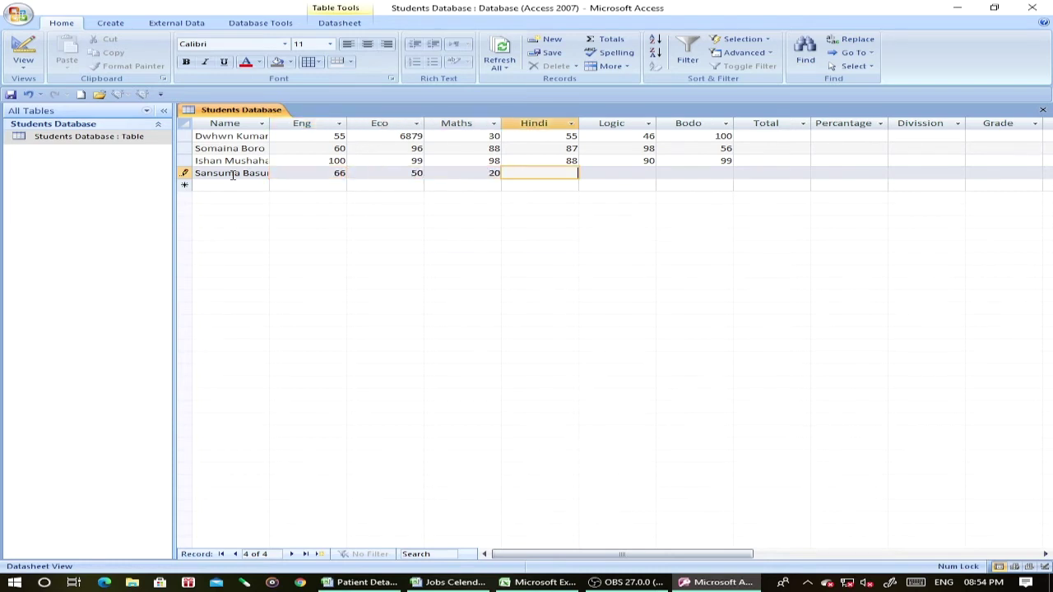
pyautogui.write('88')
pyautogui.press('Tab')
pyautogui.write('98')
pyautogui.press('Tab')
pyautogui.write('7')
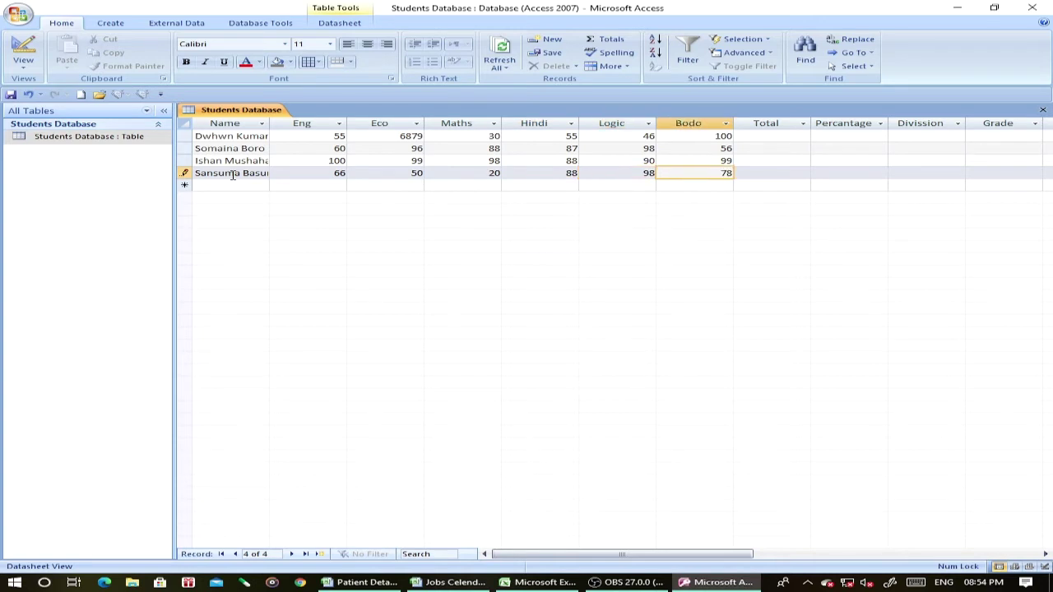
pyautogui.write('8')
pyautogui.press('Tab')
# Add a fifth student's name with Eng 86, Eco 87, Hindi 76 and Logic 66.
pyautogui.click(236, 185)
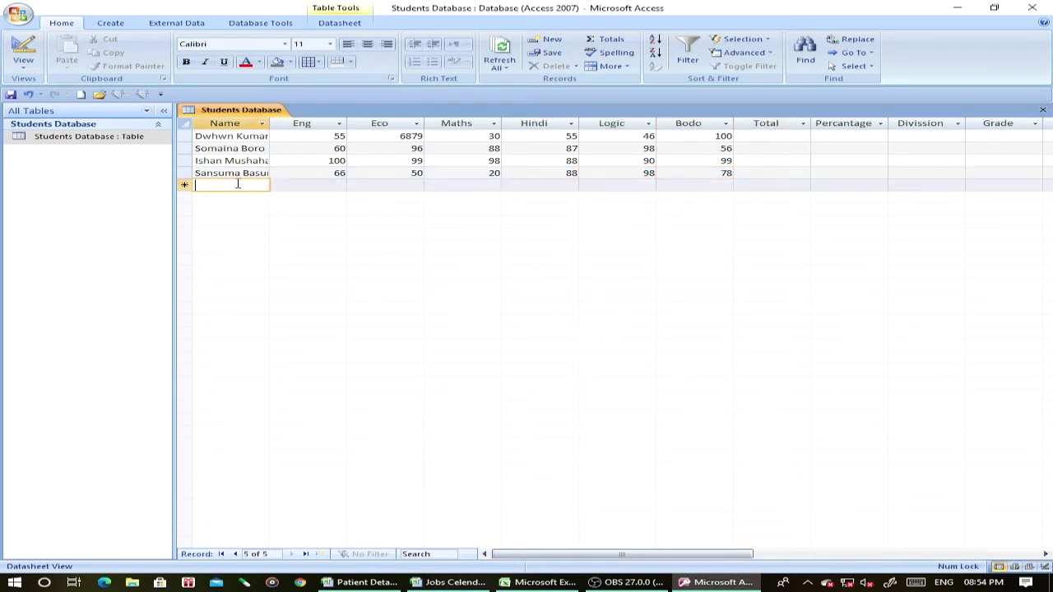
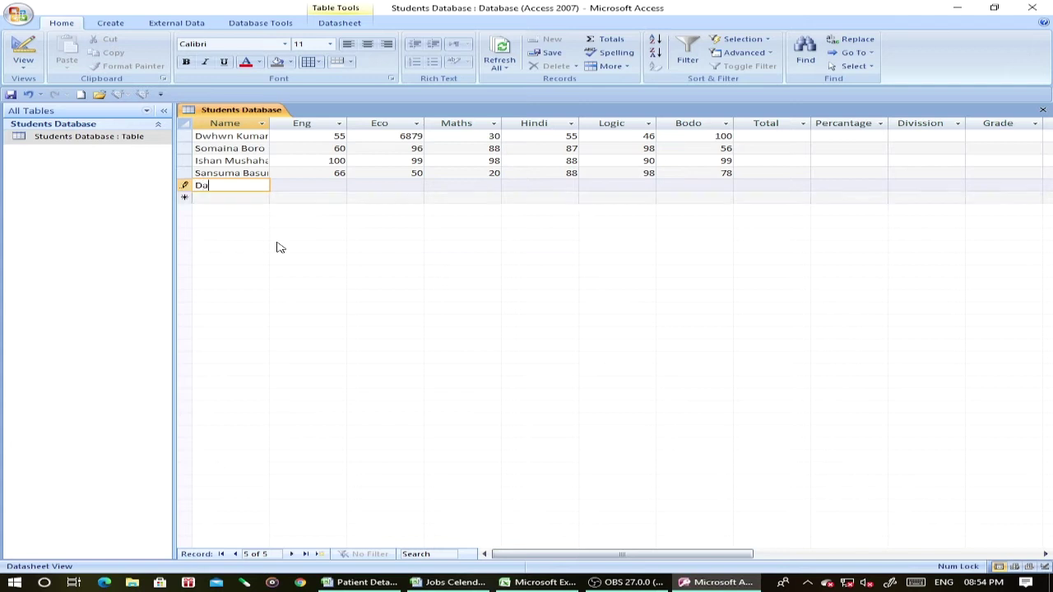
pyautogui.press('Tab')
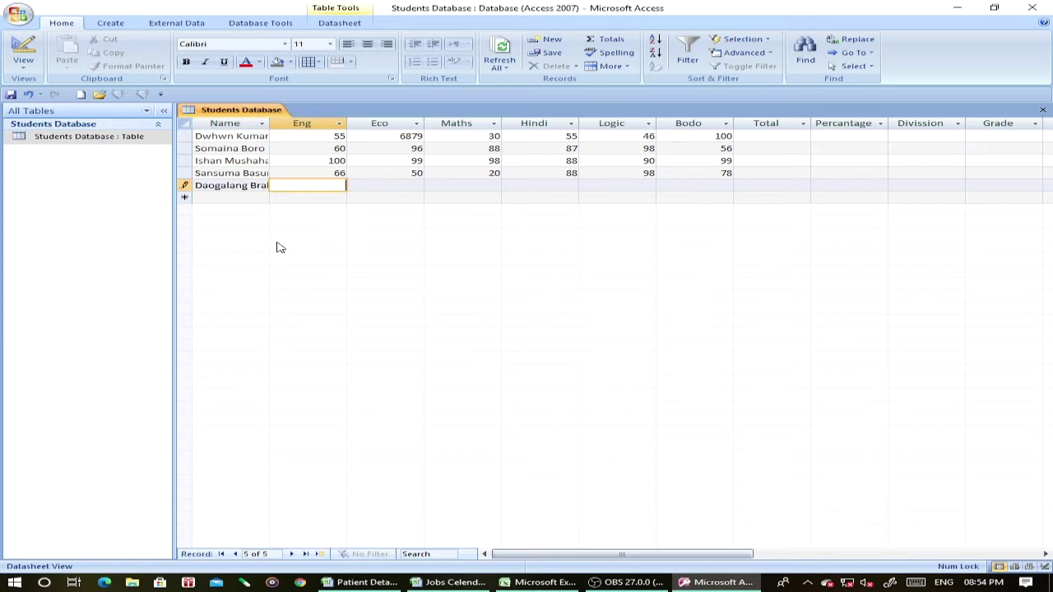
pyautogui.write('86')
pyautogui.press('Tab')
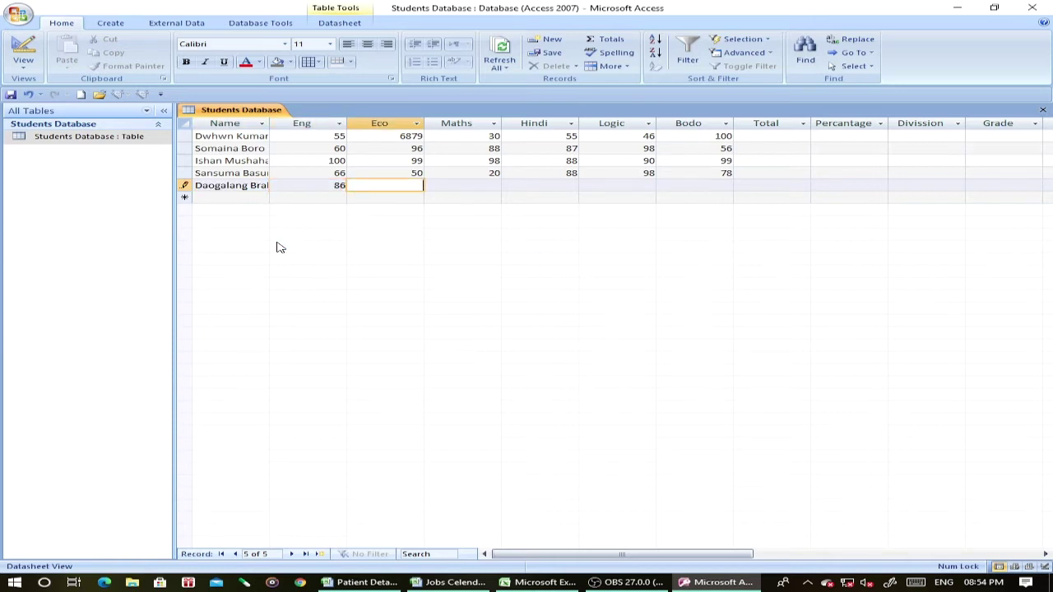
pyautogui.write('87')
pyautogui.press('Tab')
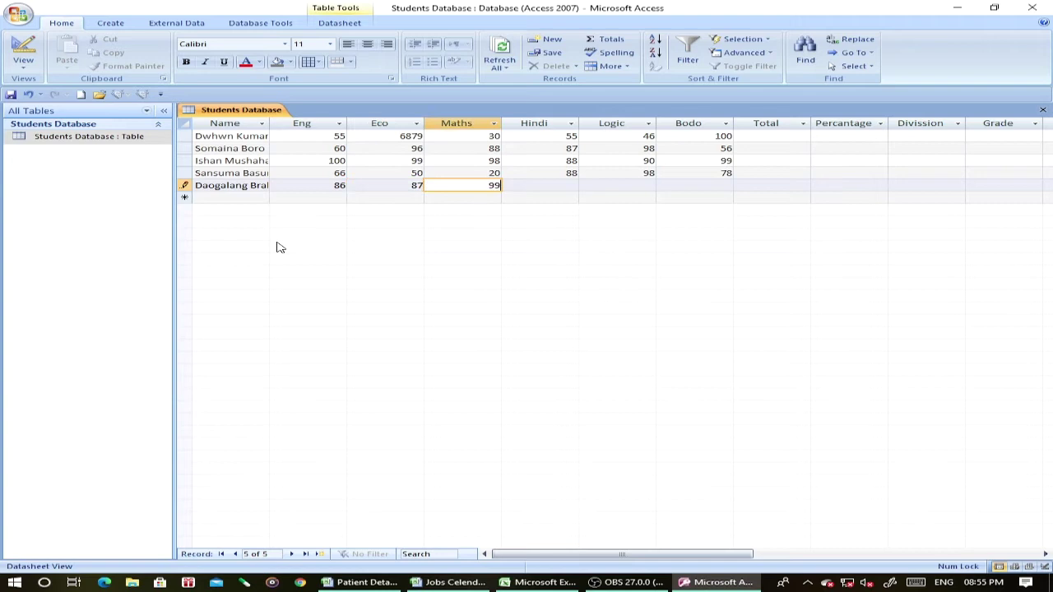
pyautogui.press('Tab')
pyautogui.press('Tab')
pyautogui.write('7')
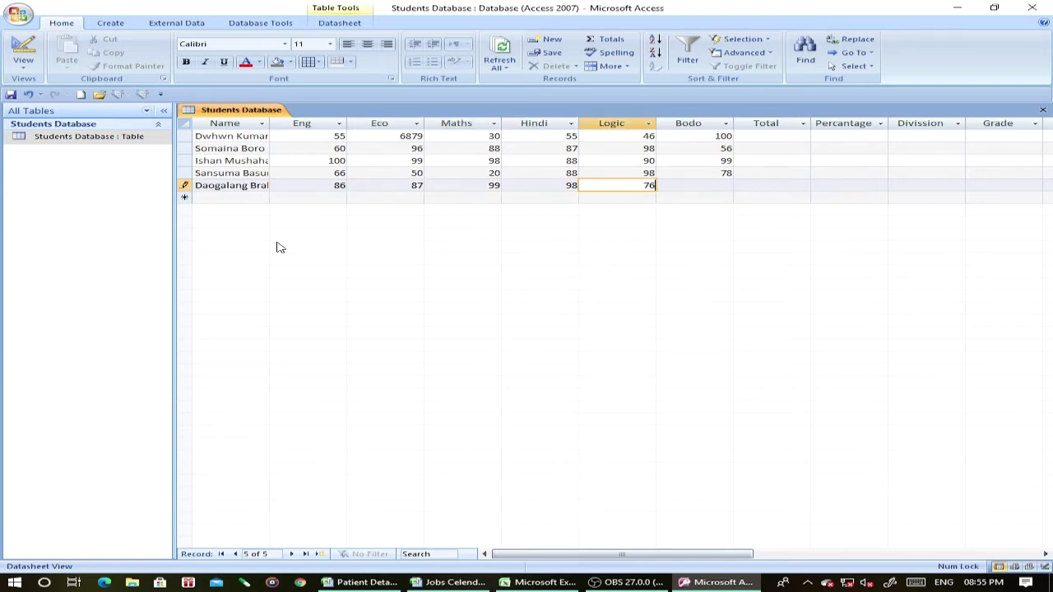
pyautogui.write('6')
pyautogui.press('Tab')
pyautogui.write('66')
pyautogui.press('Tab')
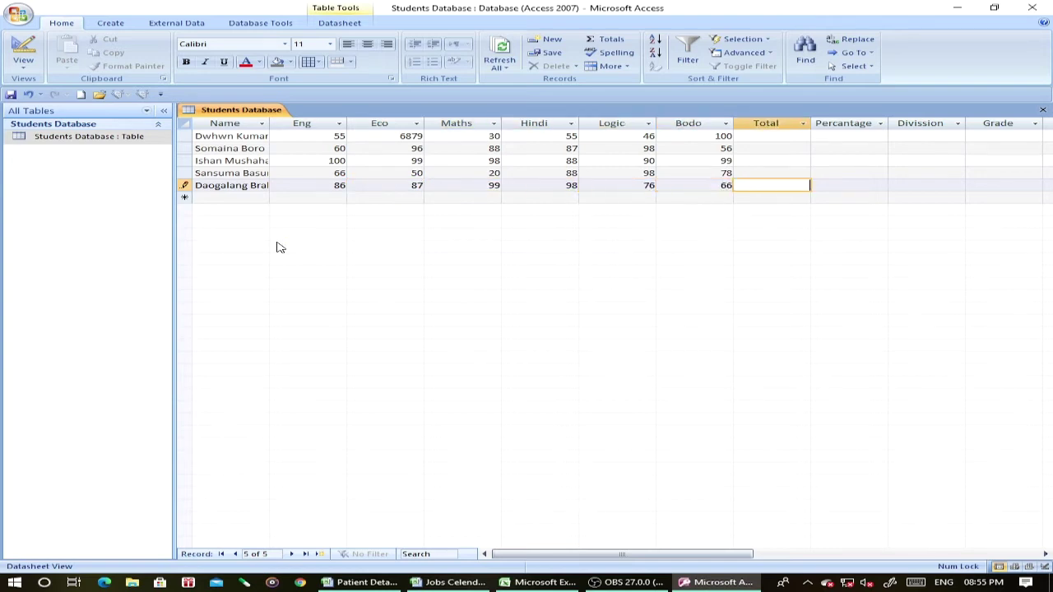
# Add a sixth student's name with marks 40, 53, 30, 36, 40 and 55.
pyautogui.click(240, 197)
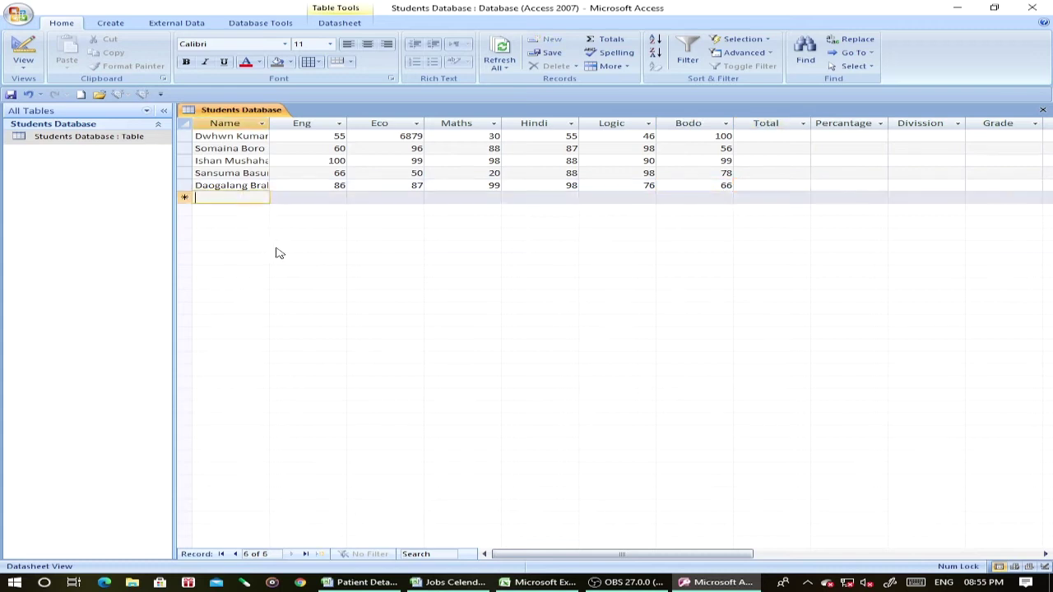
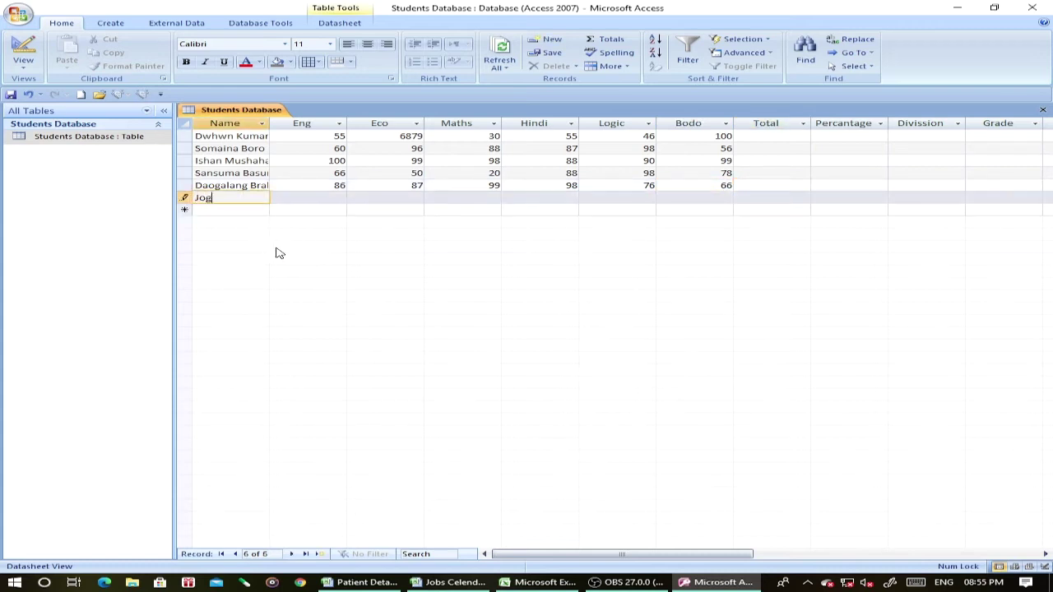
pyautogui.press('Tab')
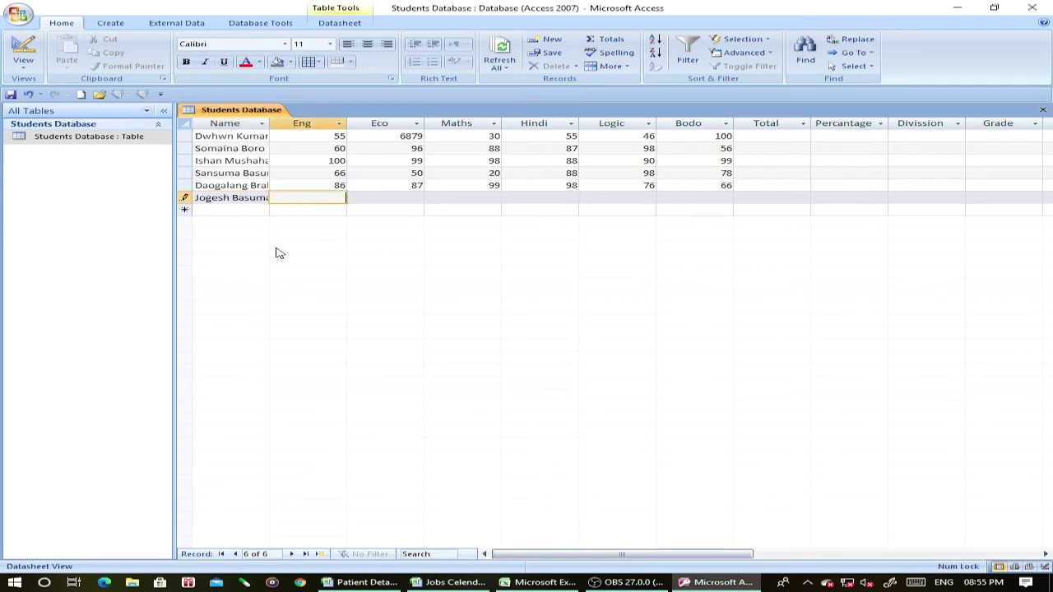
pyautogui.write('40')
pyautogui.press('Tab')
pyautogui.write('53')
pyautogui.press('Tab')
pyautogui.write('30')
pyautogui.press('Tab')
pyautogui.write('36')
pyautogui.press('Tab')
pyautogui.write('40')
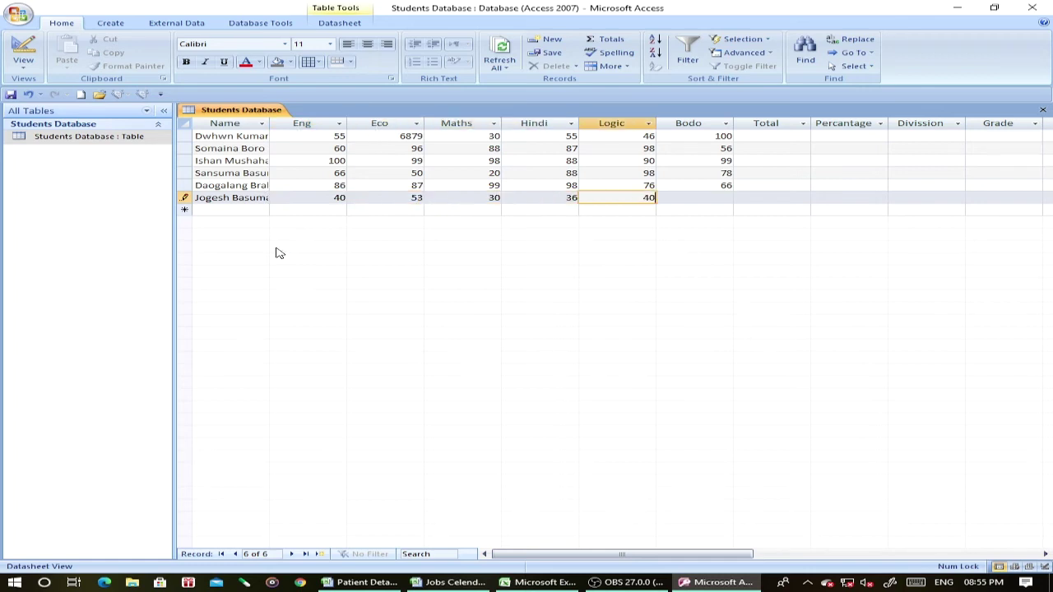
pyautogui.press('Tab')
pyautogui.write('55')
pyautogui.press('Tab')
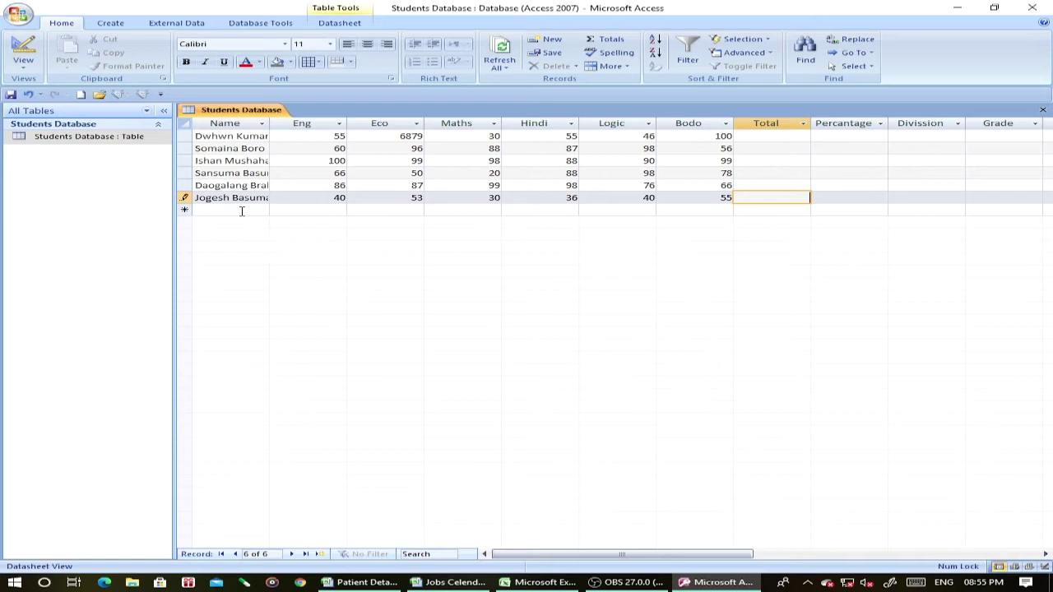
# Add a seventh student's name with marks 100, 99, 80, 98, 99 and 100.
pyautogui.click(242, 210)
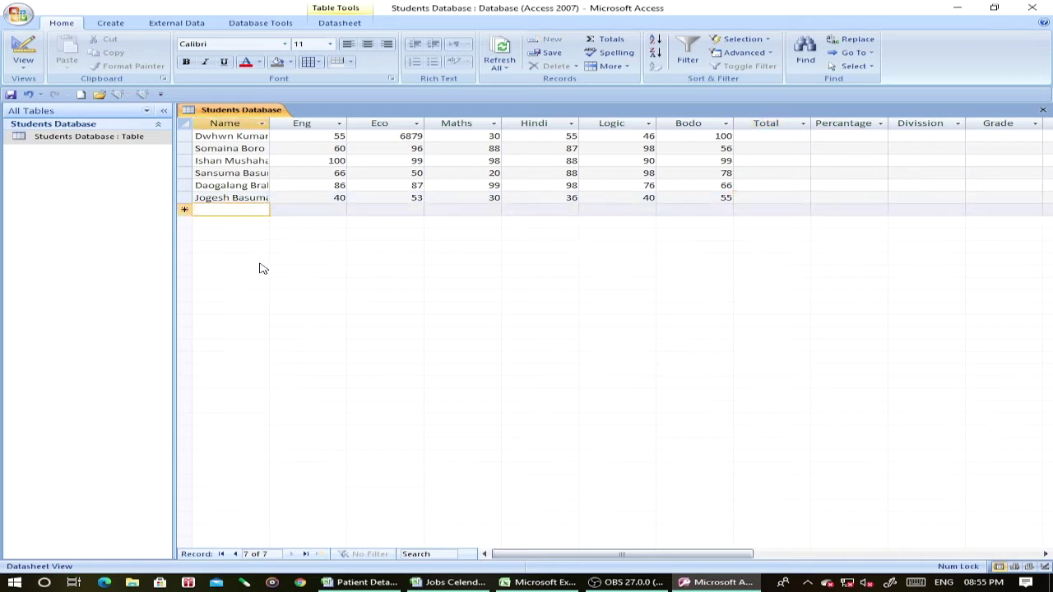
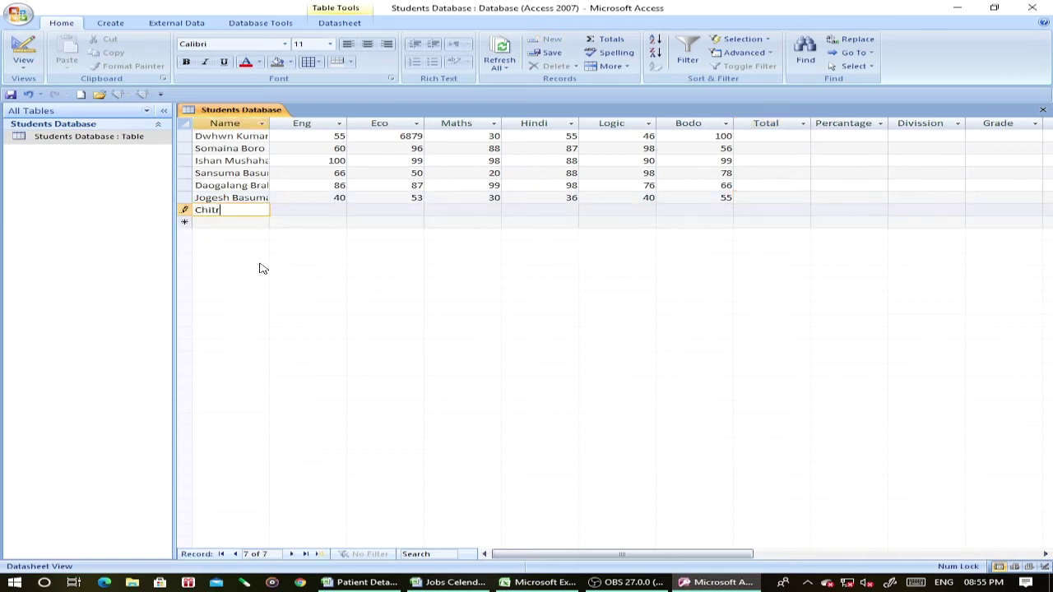
pyautogui.press('Tab')
pyautogui.write('100')
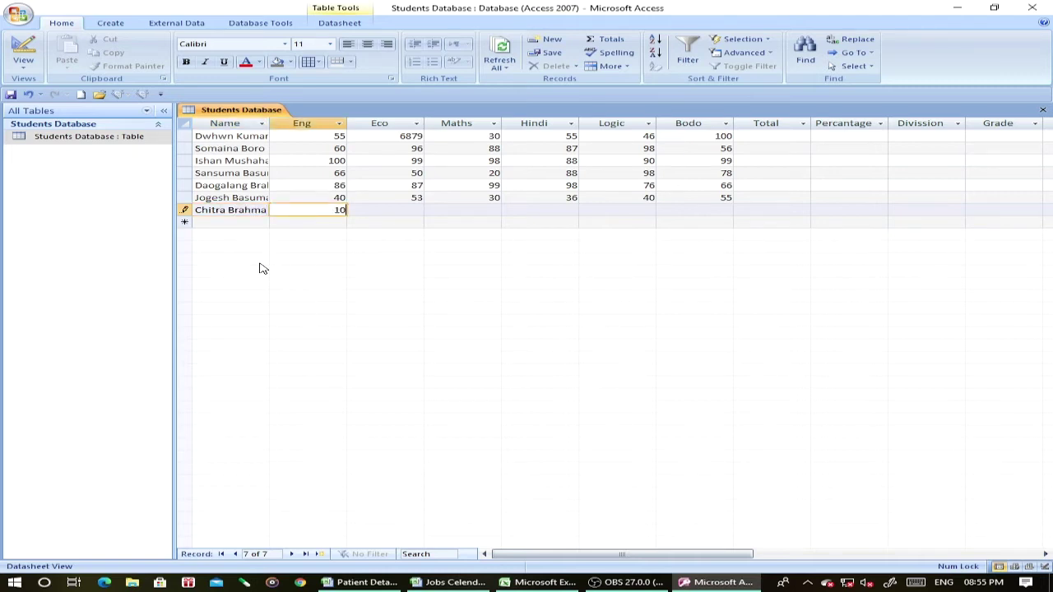
pyautogui.press('Tab')
pyautogui.write('99')
pyautogui.press('Tab')
pyautogui.write('80')
pyautogui.press('Tab')
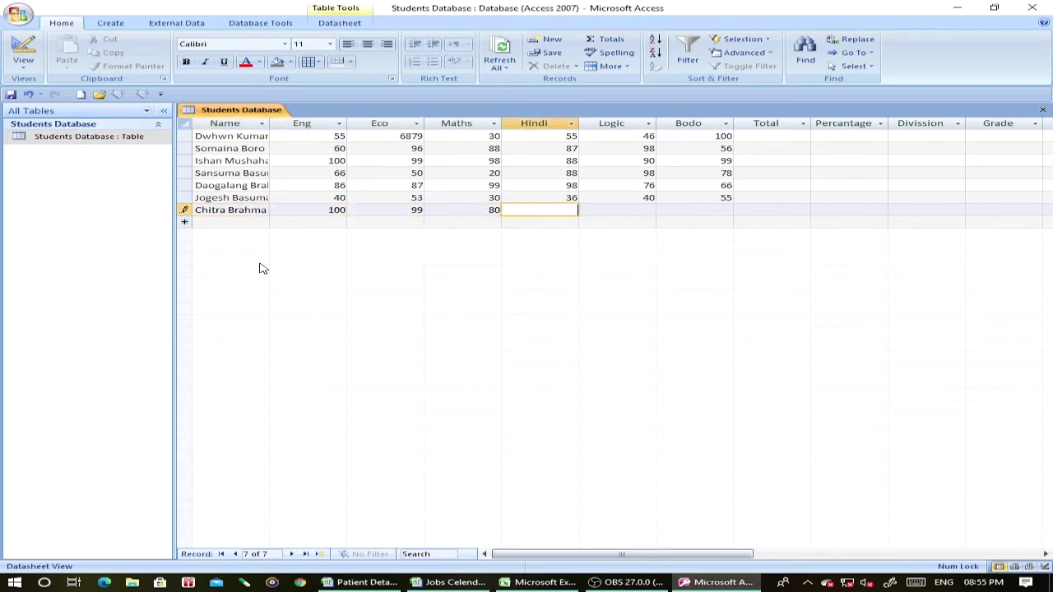
pyautogui.write('98')
pyautogui.press('Tab')
pyautogui.write('99')
pyautogui.press('Tab')
pyautogui.write('100')
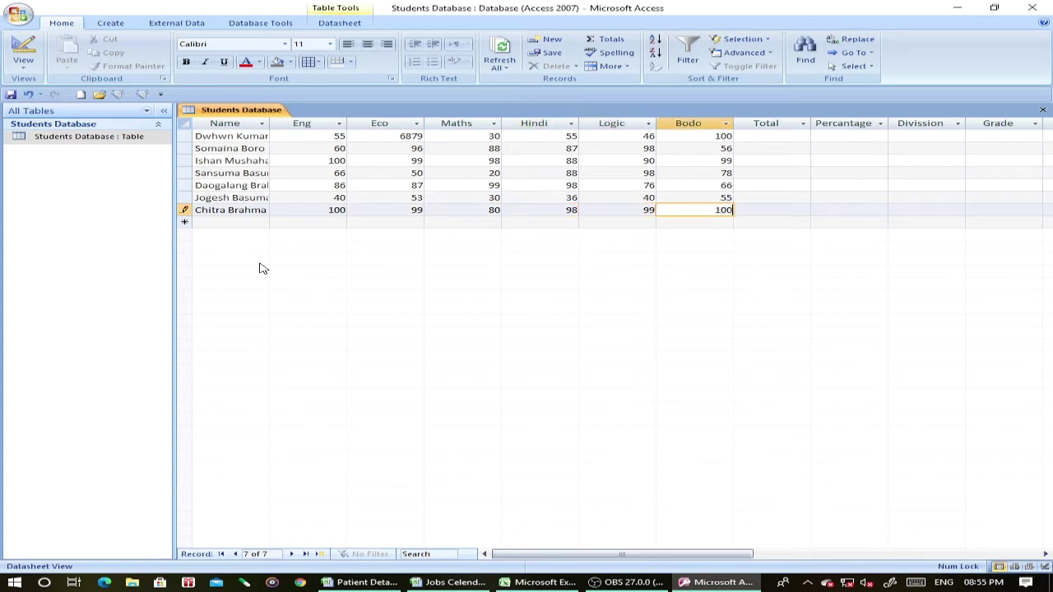
pyautogui.press('Tab')
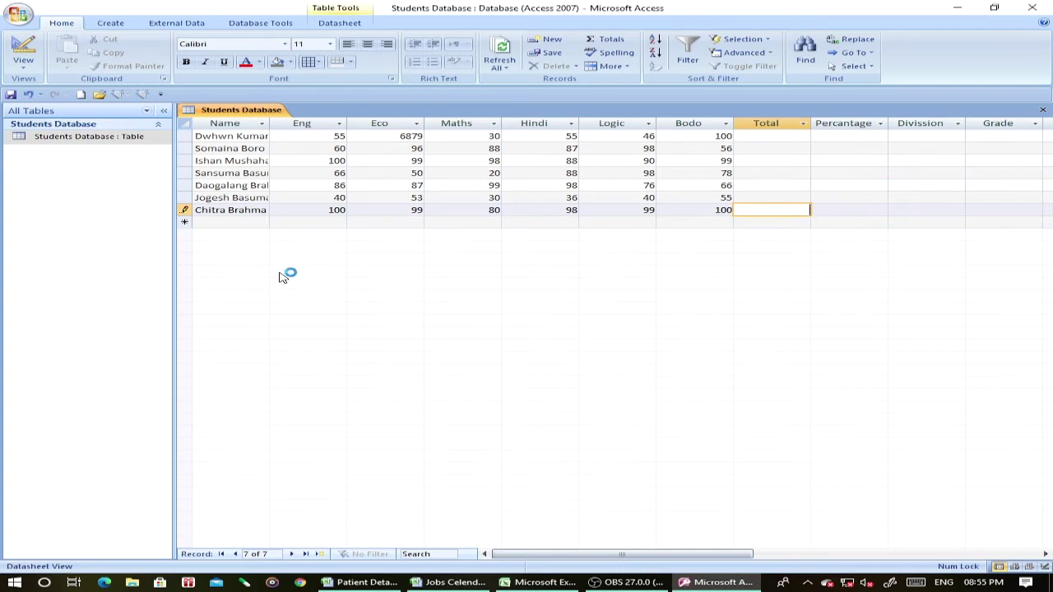
# Correct the first student's Eco mark from 6879 to 79.
pyautogui.click(413, 136)
pyautogui.press('BackSpace')
pyautogui.press('BackSpace')
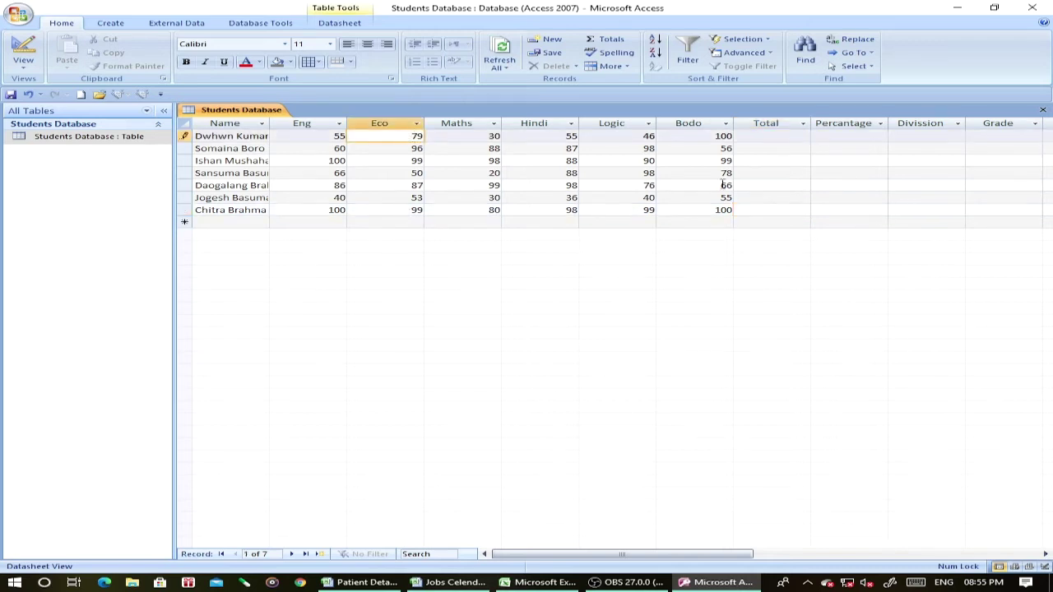
pyautogui.click(745, 209)
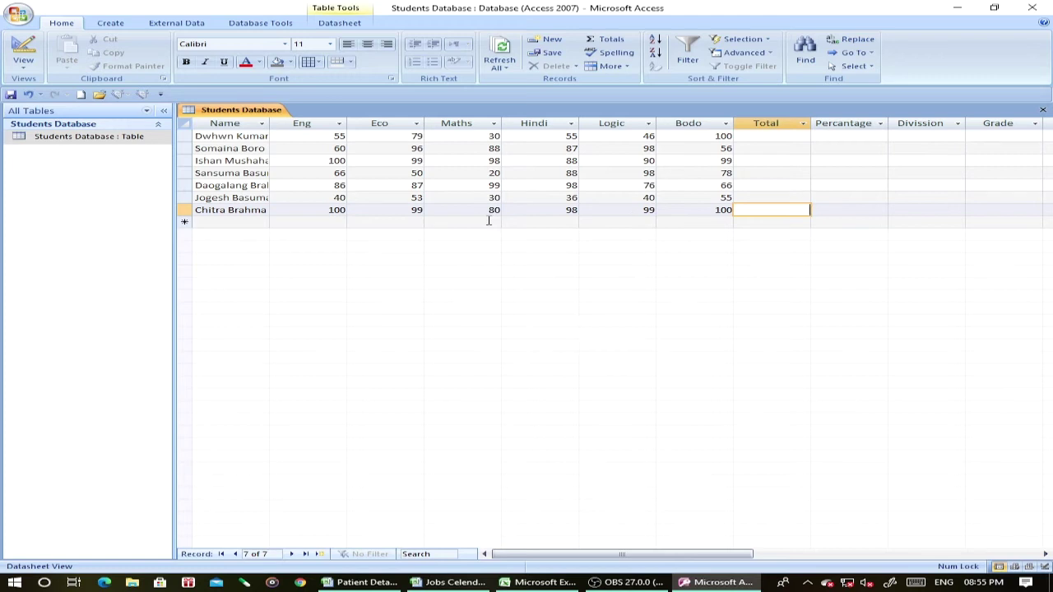
# Add an eighth student's name with Eng 55, Eco 60, Hindi 100, Logic 30, Bodo 55, and save.
pyautogui.click(240, 222)
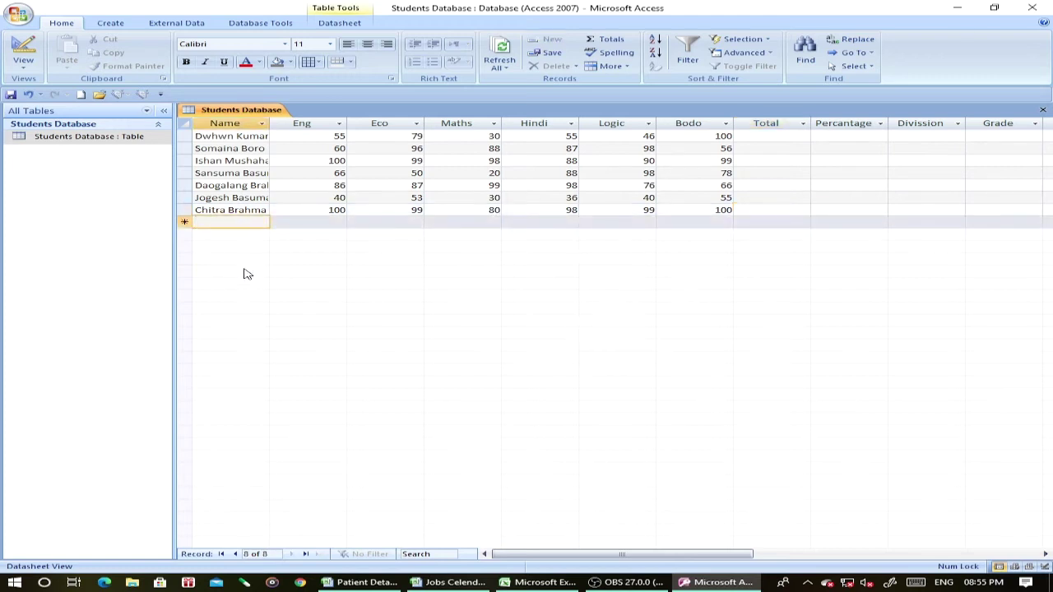
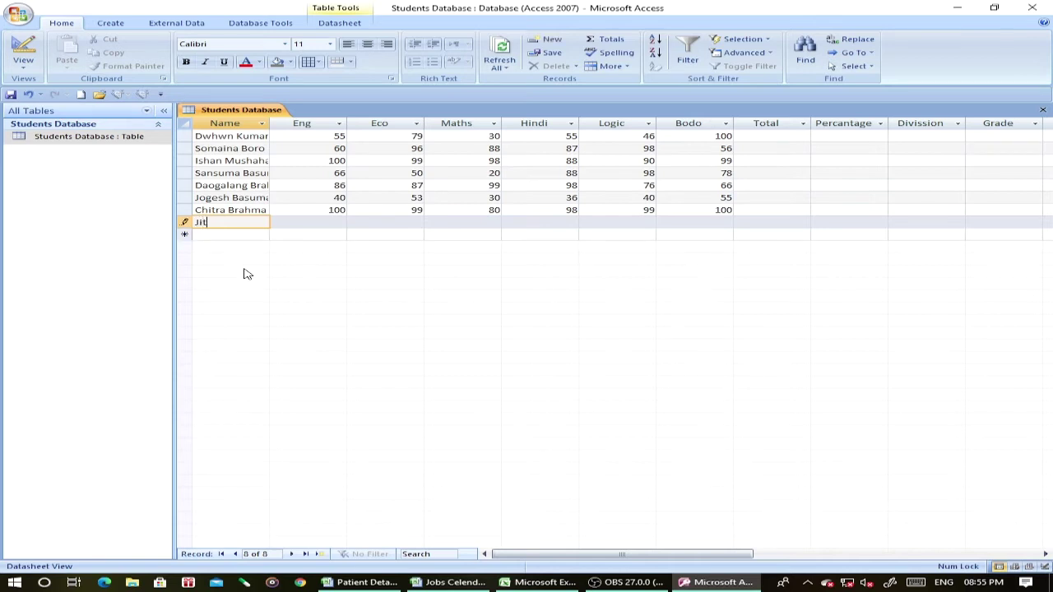
pyautogui.press('Tab')
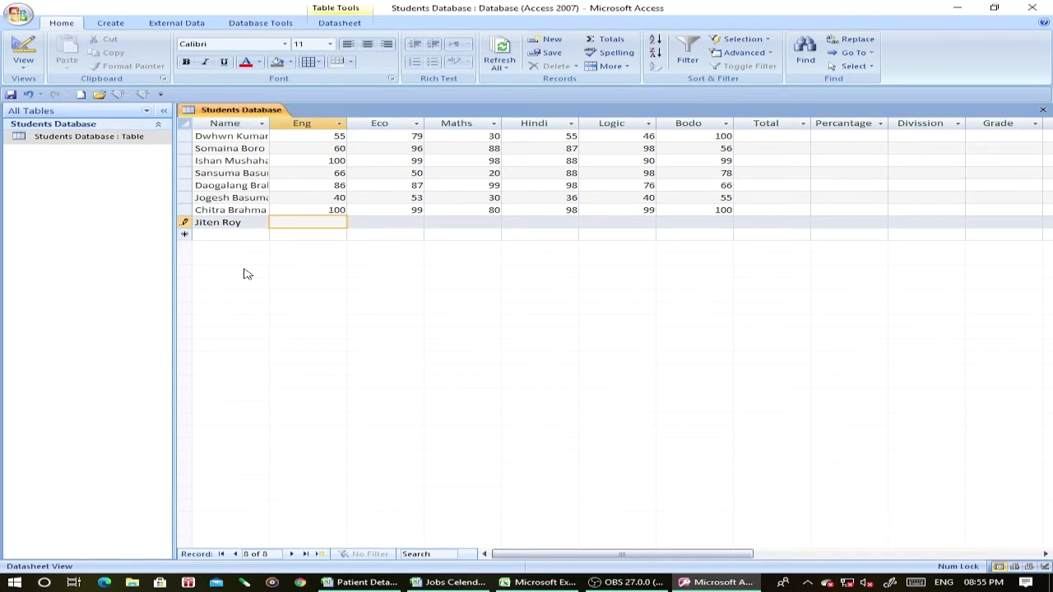
pyautogui.write('55')
pyautogui.press('Tab')
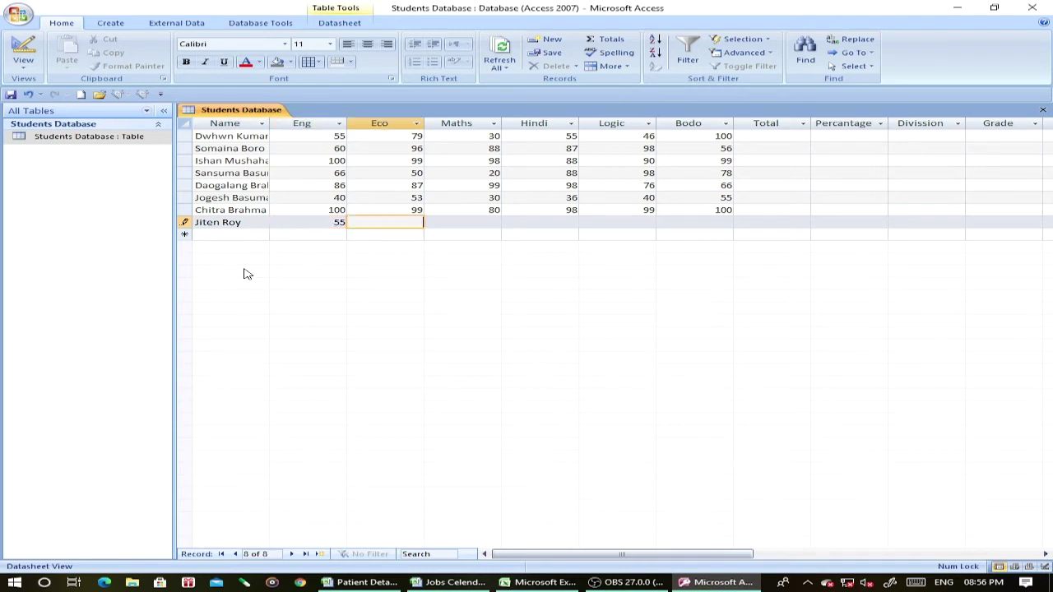
pyautogui.write('60')
pyautogui.press('Tab')
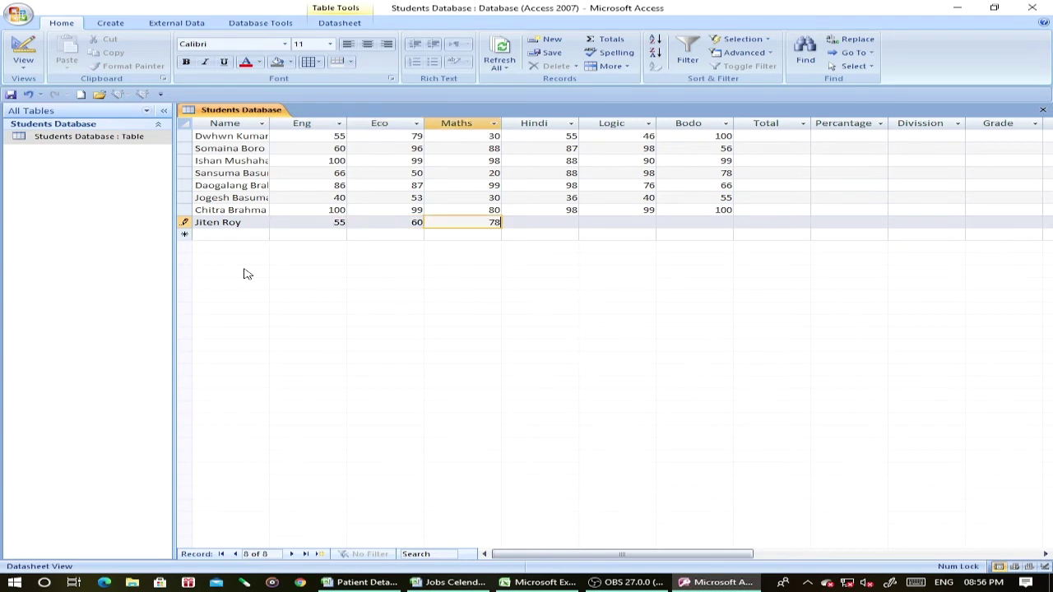
pyautogui.press('Tab')
pyautogui.write('100')
pyautogui.press('Tab')
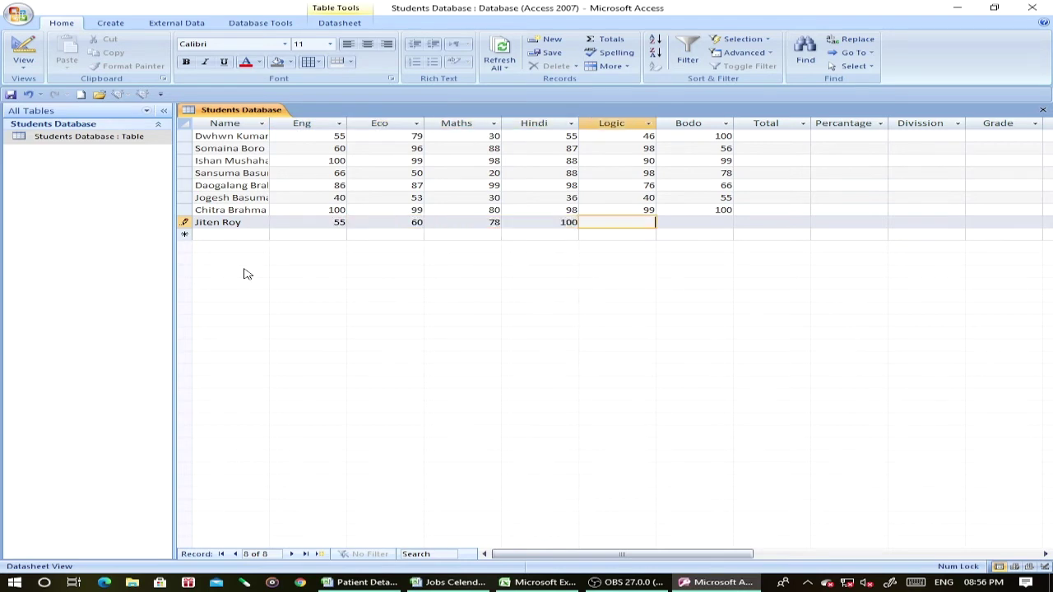
pyautogui.write('30')
pyautogui.press('Tab')
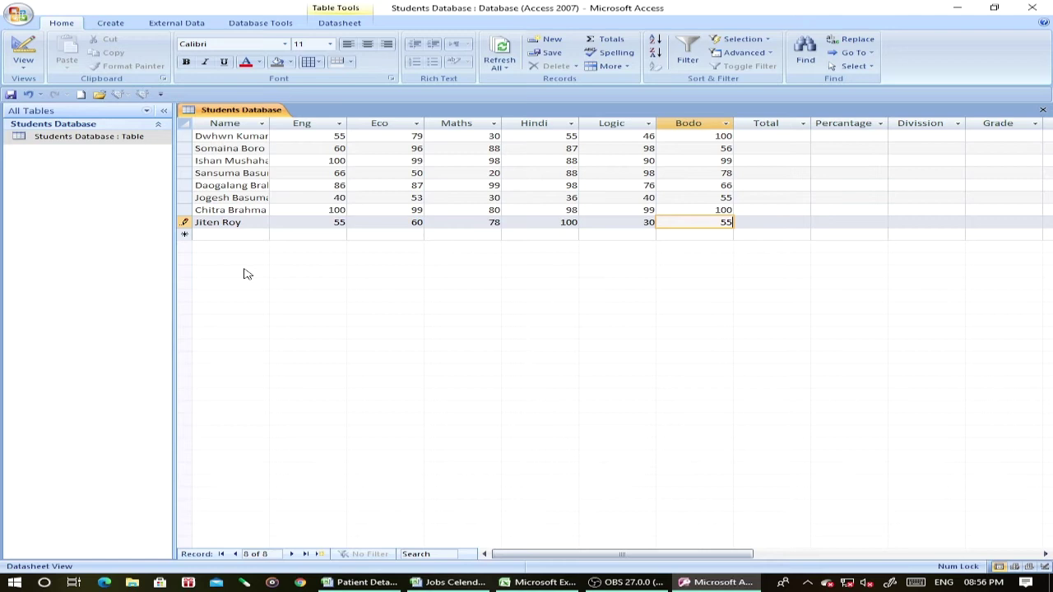
pyautogui.write('55')
pyautogui.press('Tab')
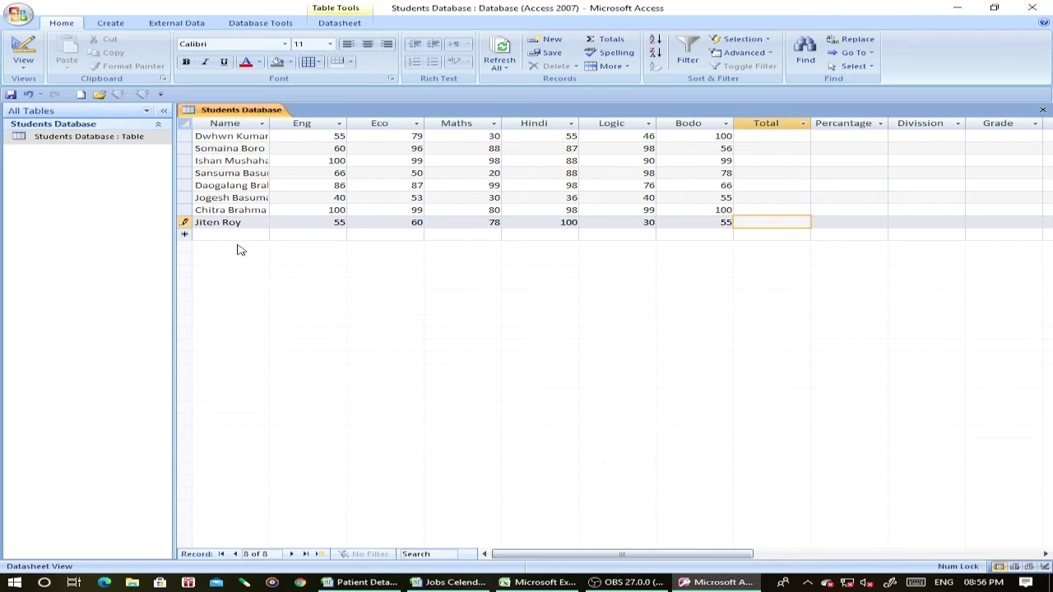
pyautogui.click(239, 234)
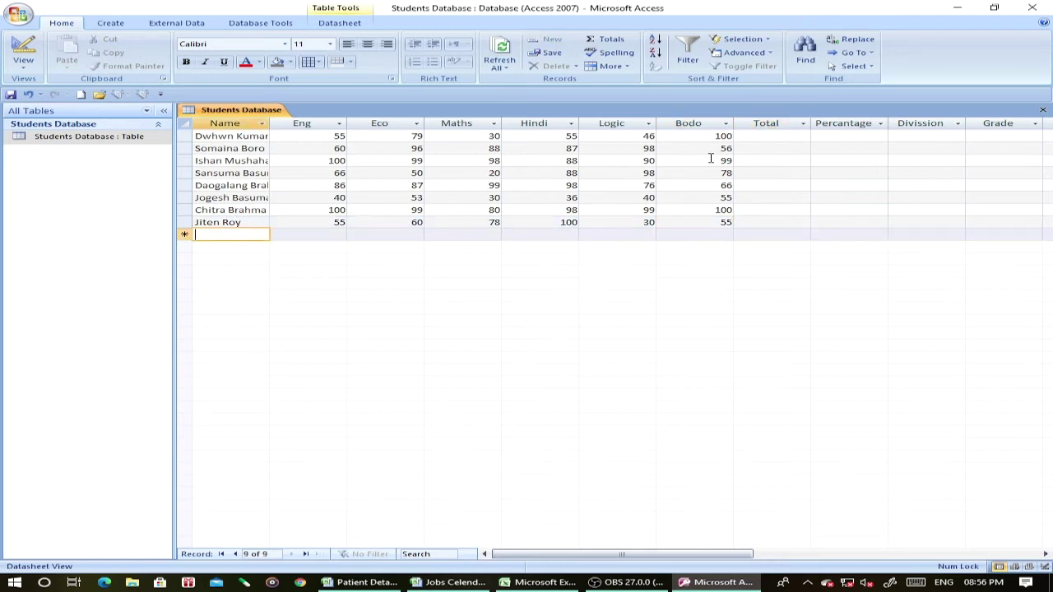
# Create a new query in Design view and add the Students Database table to it.
pyautogui.click(769, 138)
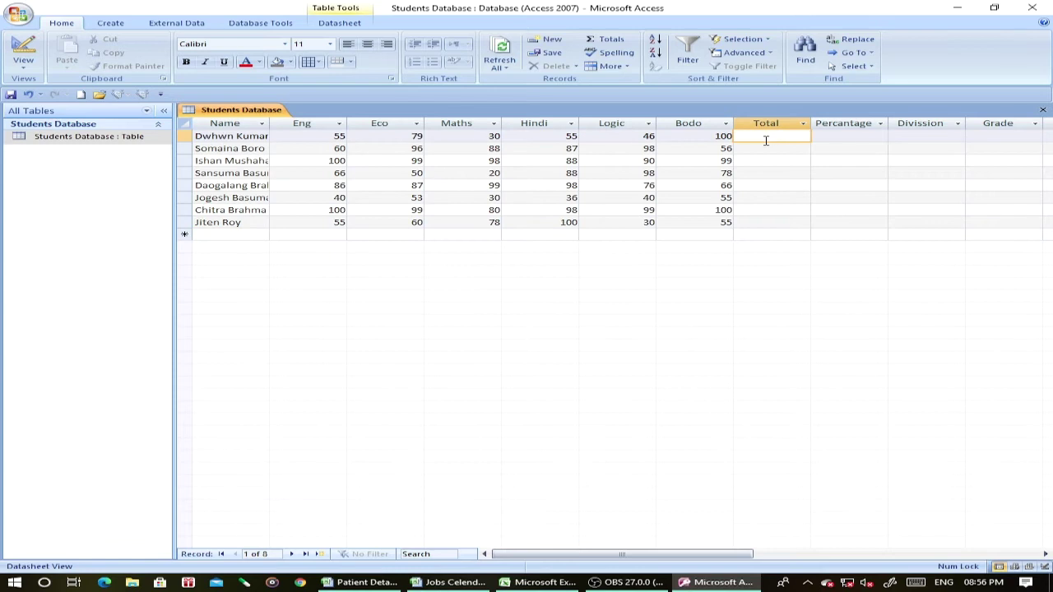
pyautogui.click(111, 25)
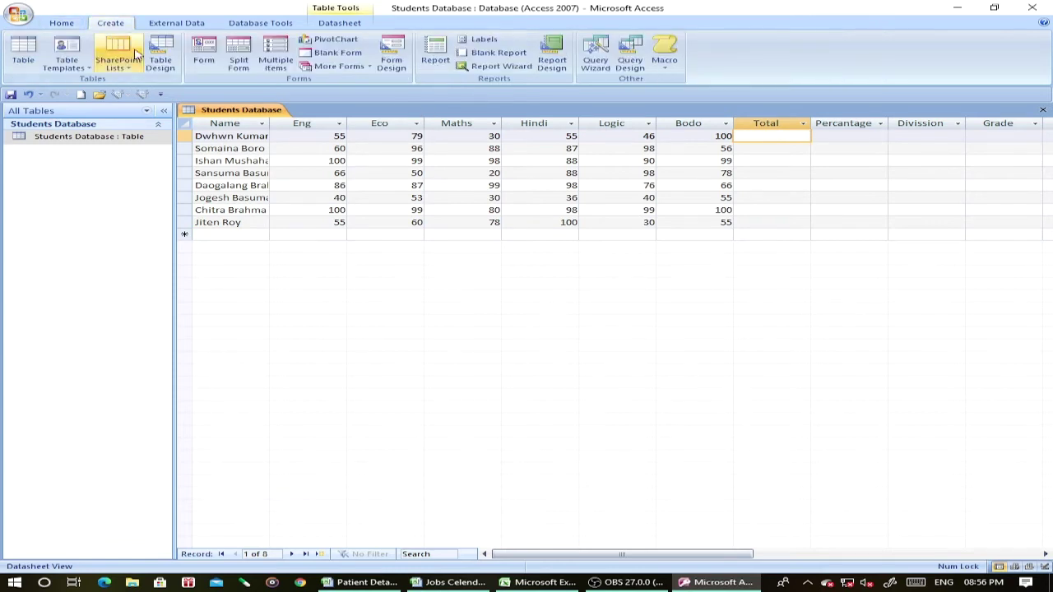
pyautogui.click(631, 64)
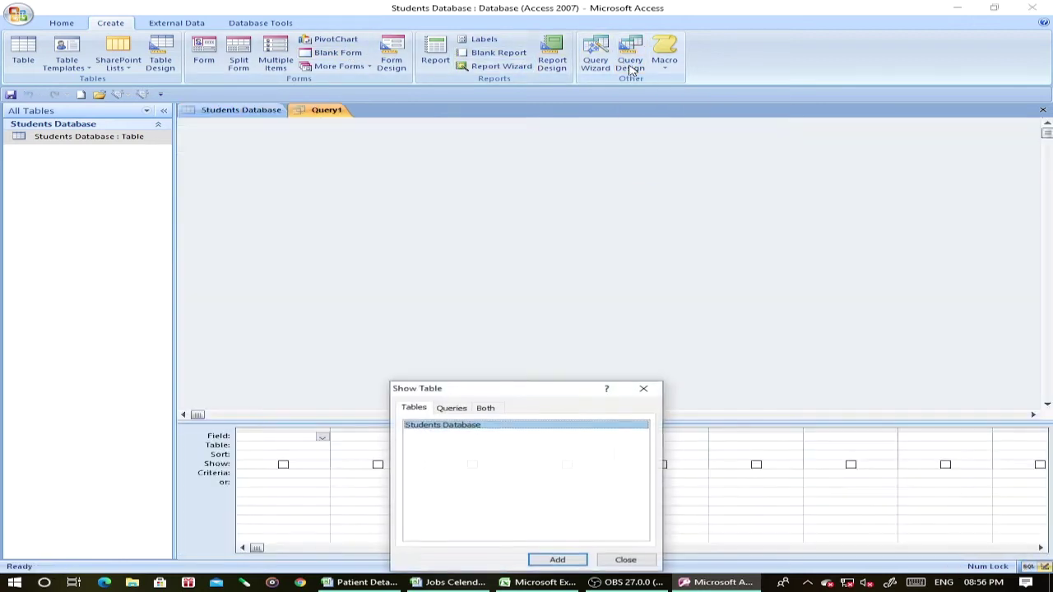
pyautogui.moveTo(525, 388); pyautogui.dragTo(540, 169)
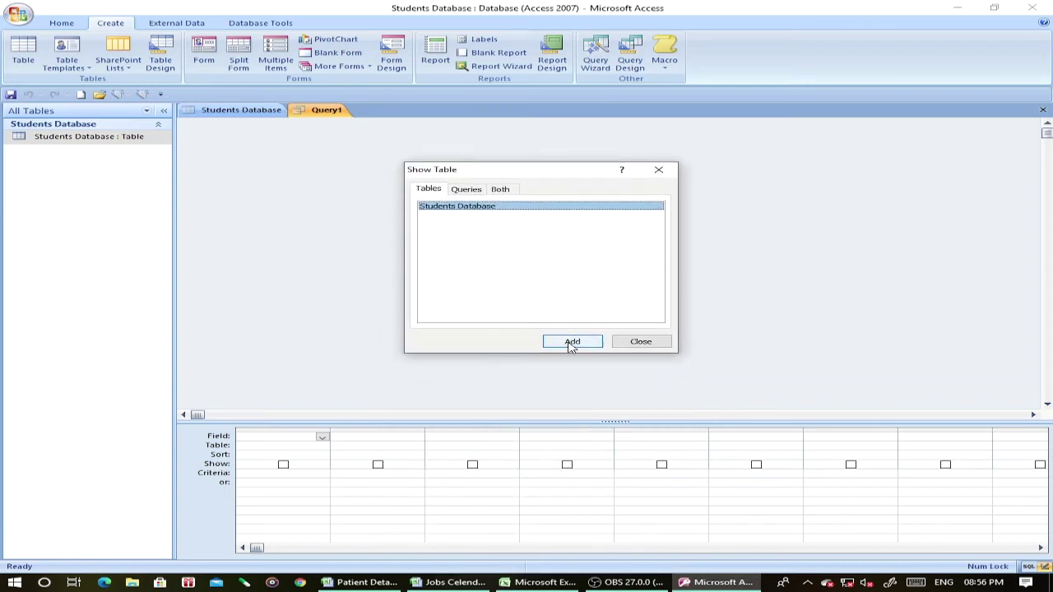
pyautogui.click(571, 343)
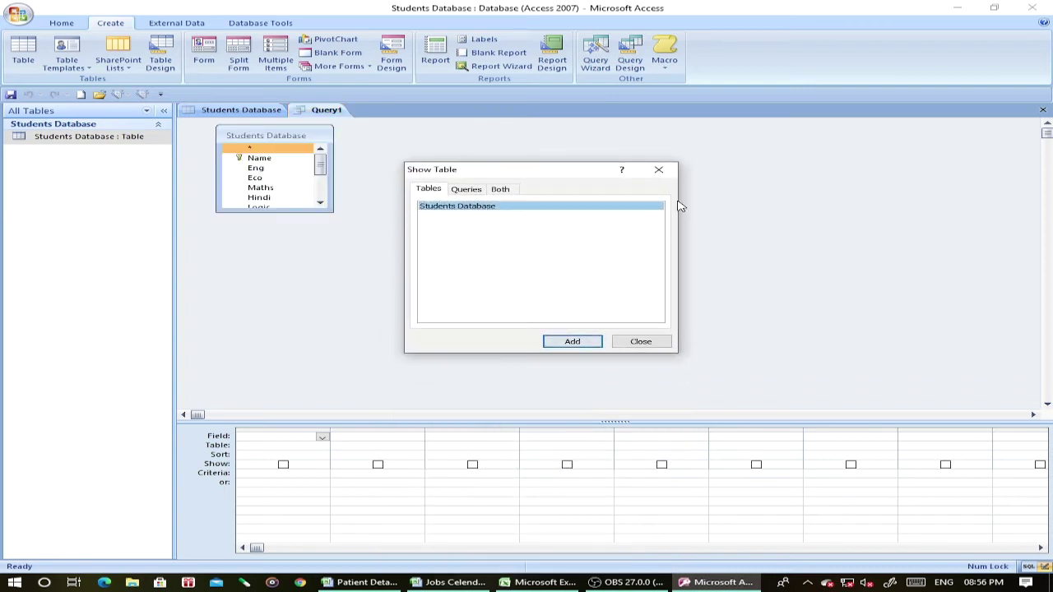
# Add the Total field of Students Database to the query grid.
pyautogui.click(658, 171)
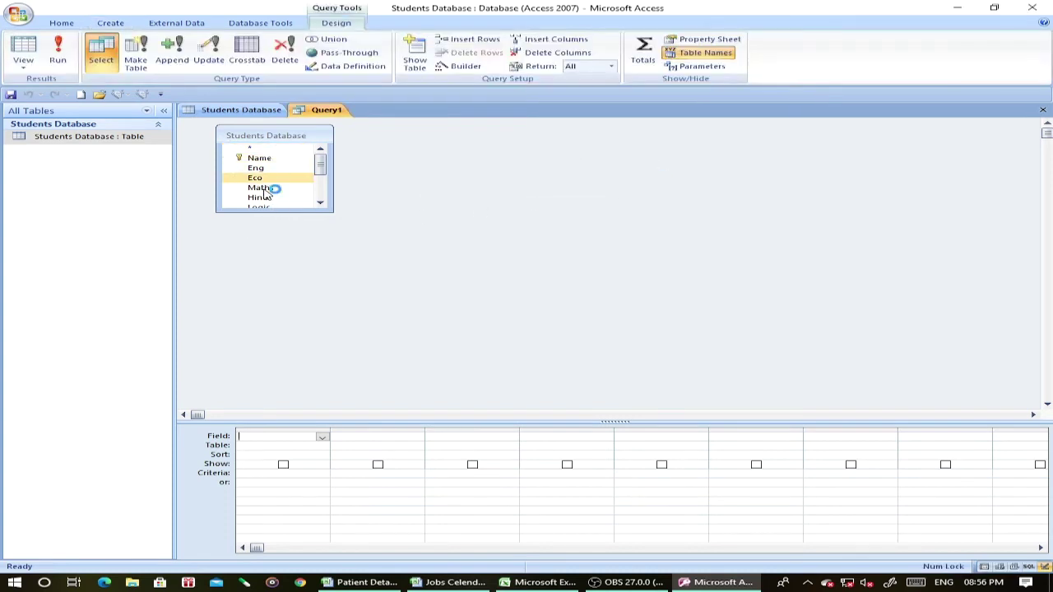
pyautogui.moveTo(271, 210); pyautogui.dragTo(272, 277)
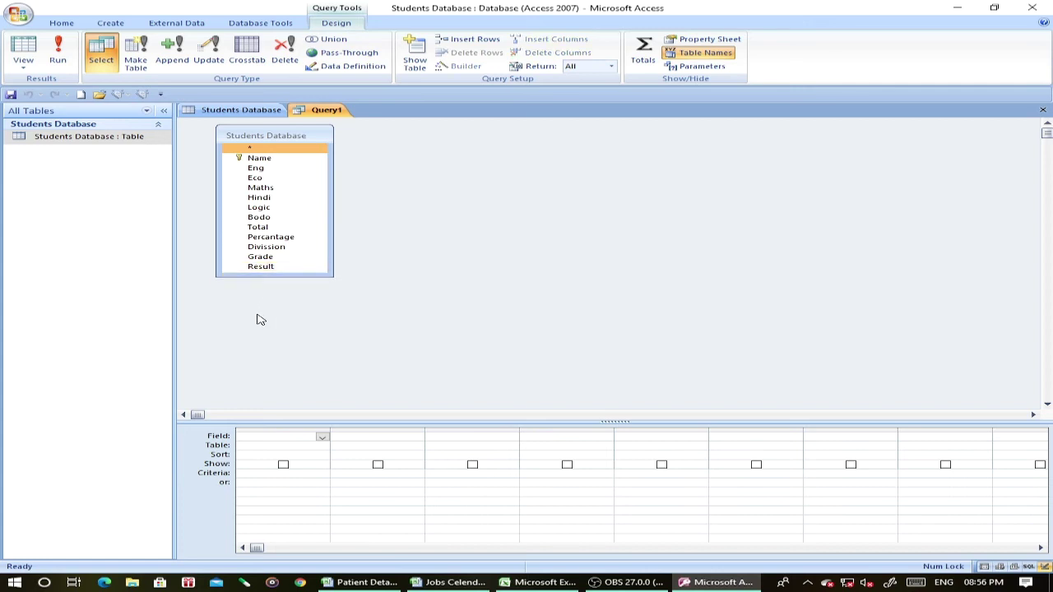
pyautogui.doubleClick(264, 228)
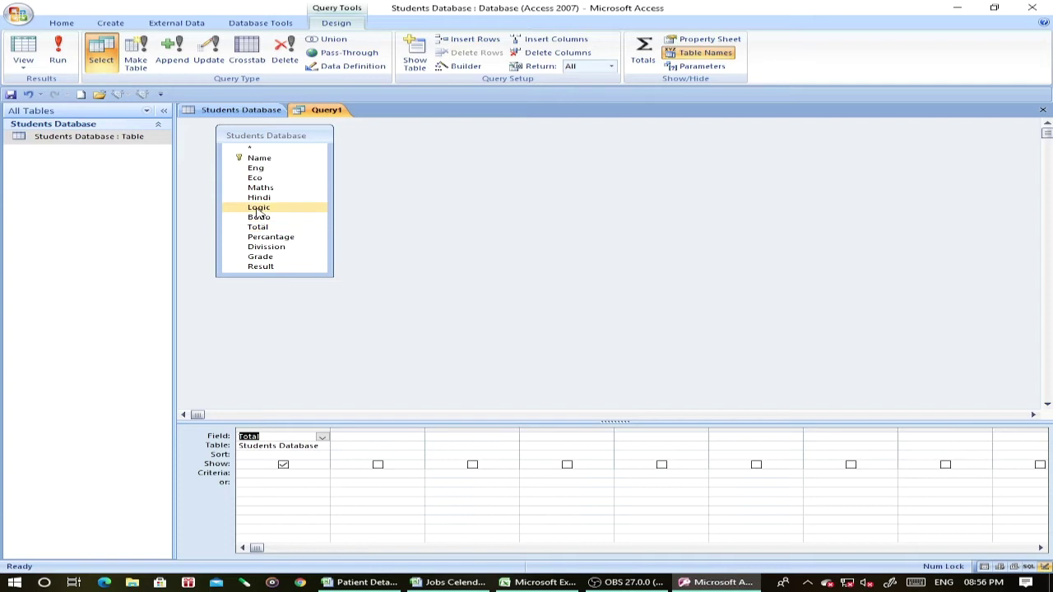
# Make it an update query setting Total to [Eng]+[Eco]+[Maths]+[Hindi]+[Logic]+[Bodo].
pyautogui.click(209, 59)
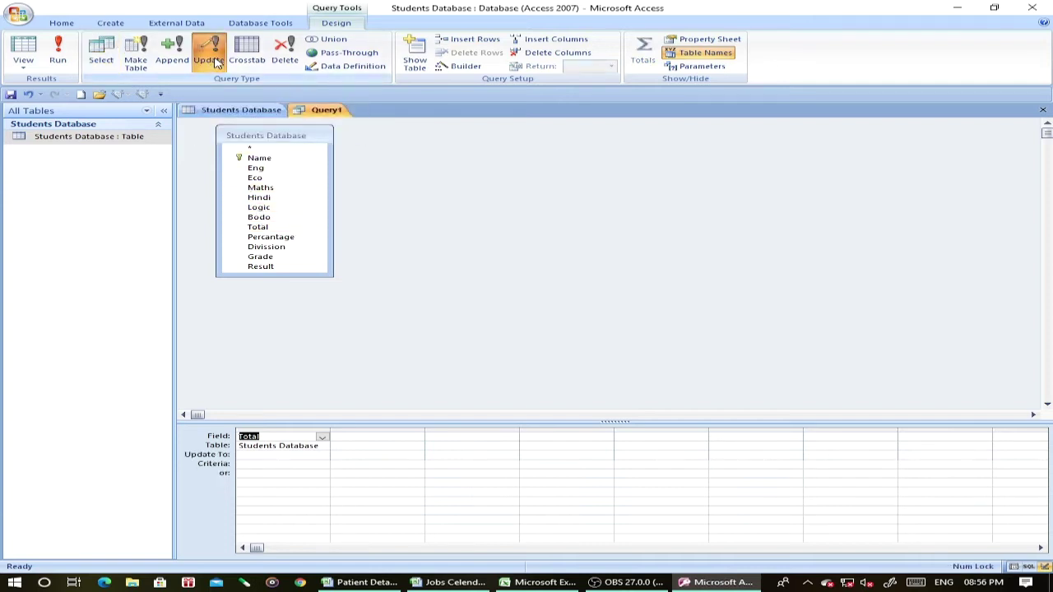
pyautogui.click(253, 455)
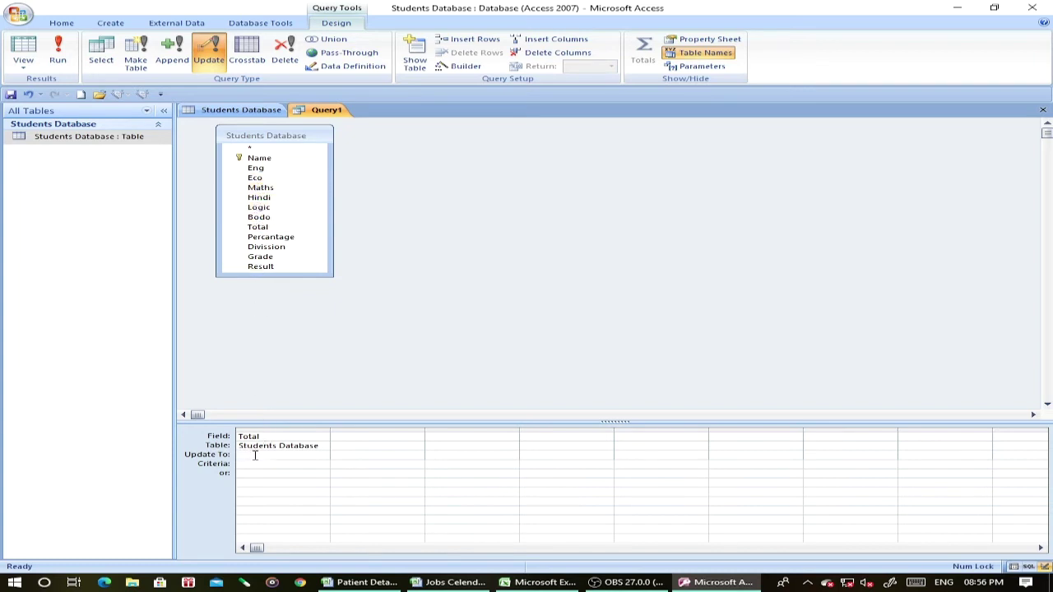
pyautogui.write('[')
pyautogui.write('Eng')
pyautogui.write('Maths')
pyautogui.write(']+')
pyautogui.write('[Hindi')
pyautogui.write(']+[Logic')
pyautogui.write(']+[Bodo]')
# Run the update to fill Totals (365, 485, 574, 400, 512, 254, 576, 378) and save the query as Query1.
pyautogui.click(64, 59)
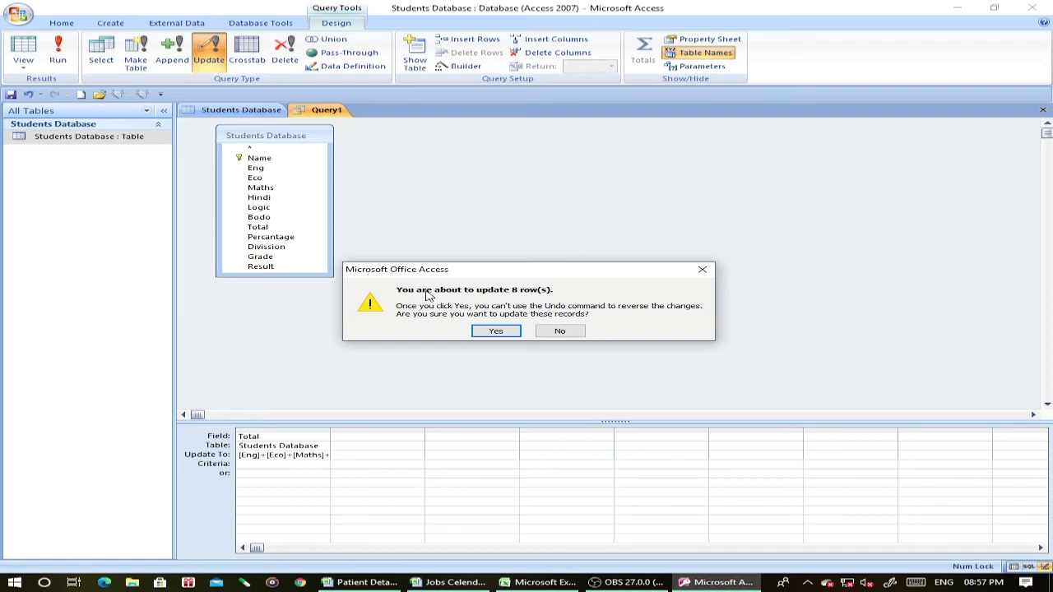
pyautogui.click(500, 333)
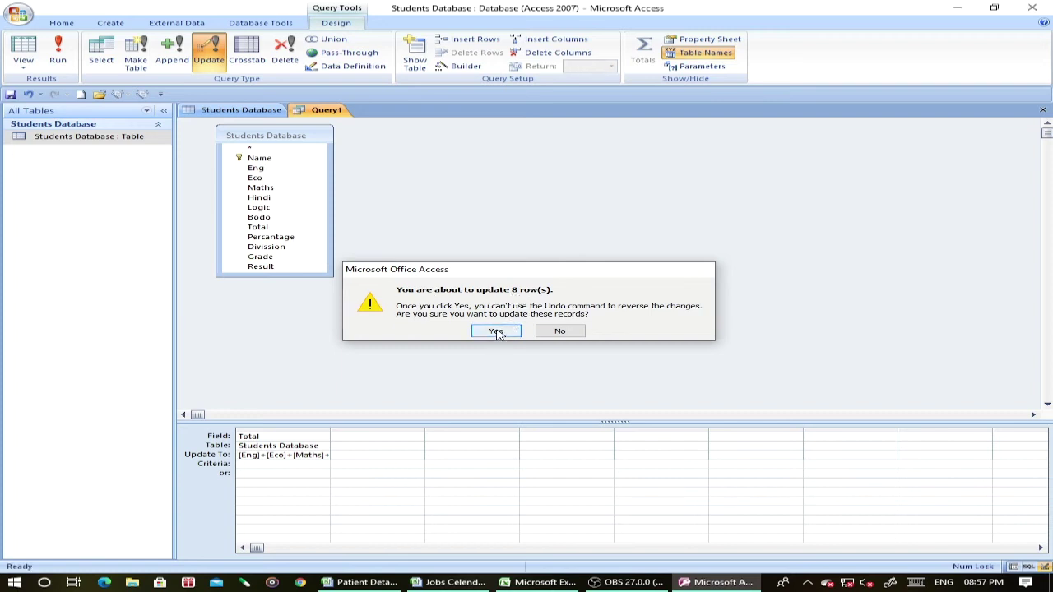
pyautogui.click(1041, 112)
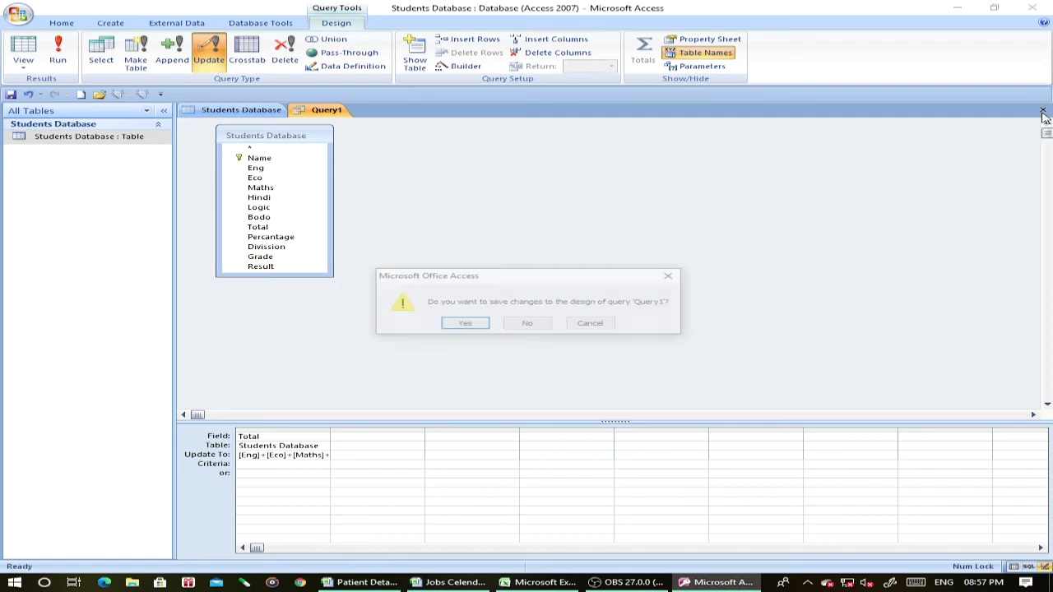
pyautogui.click(462, 327)
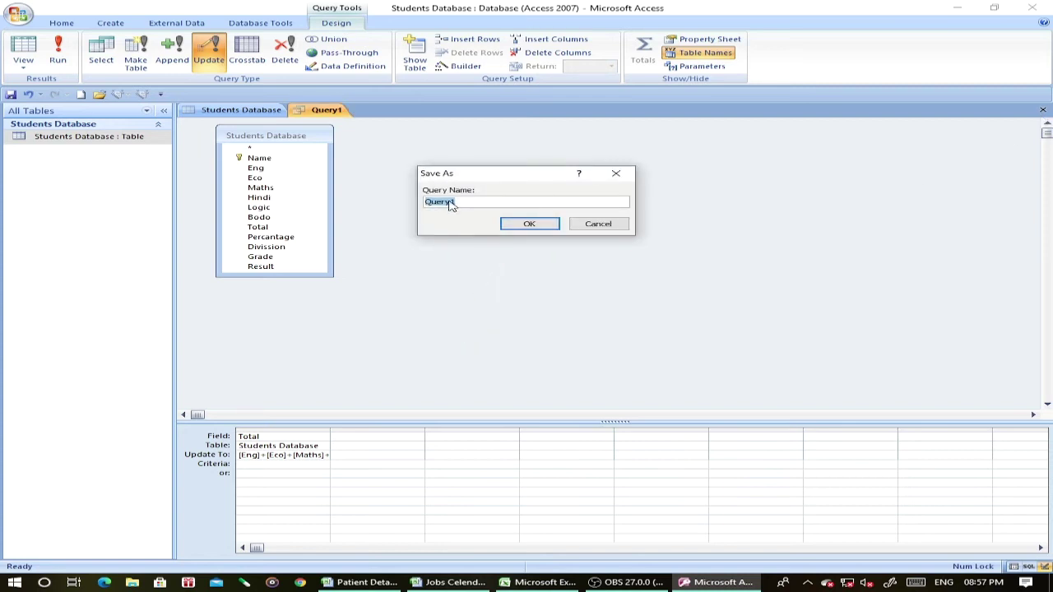
pyautogui.click(530, 224)
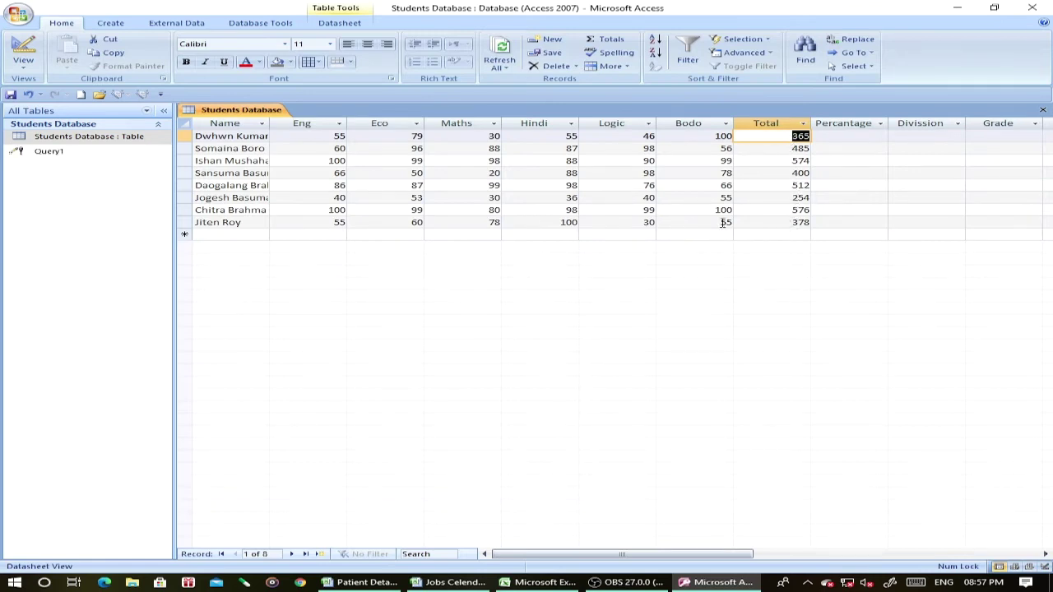
pyautogui.click(844, 138)
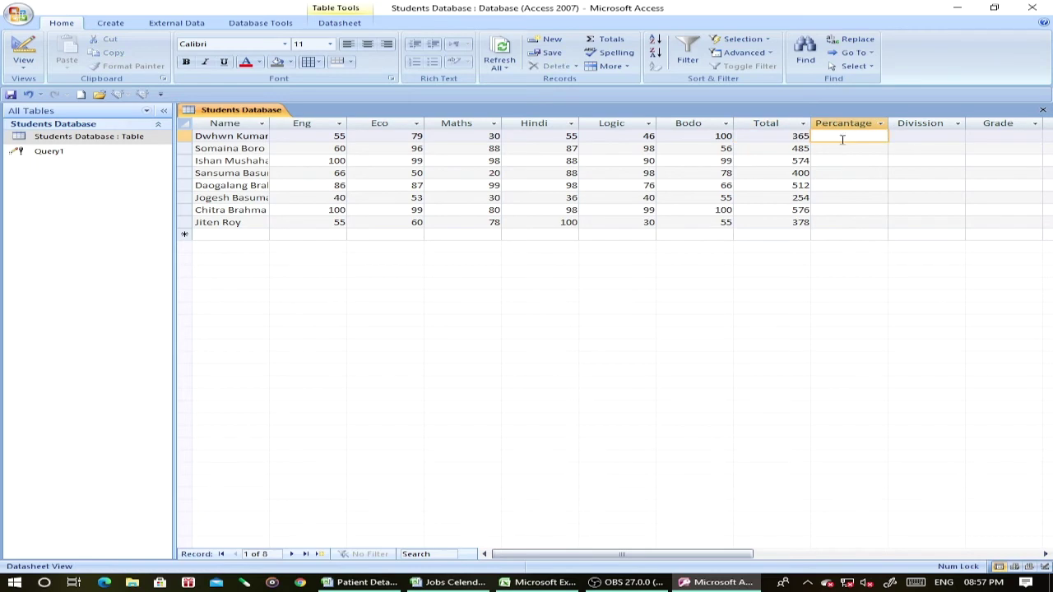
pyautogui.doubleClick(54, 158)
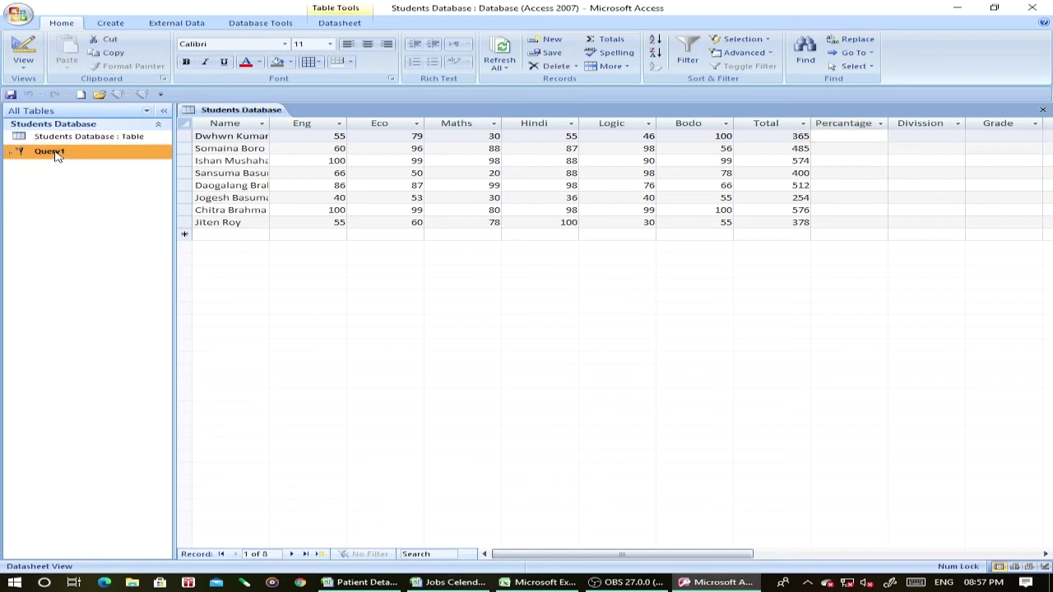
# Add the Percantage field to Query1's design, updating it to [Total]/6.
pyautogui.rightClick(57, 156)
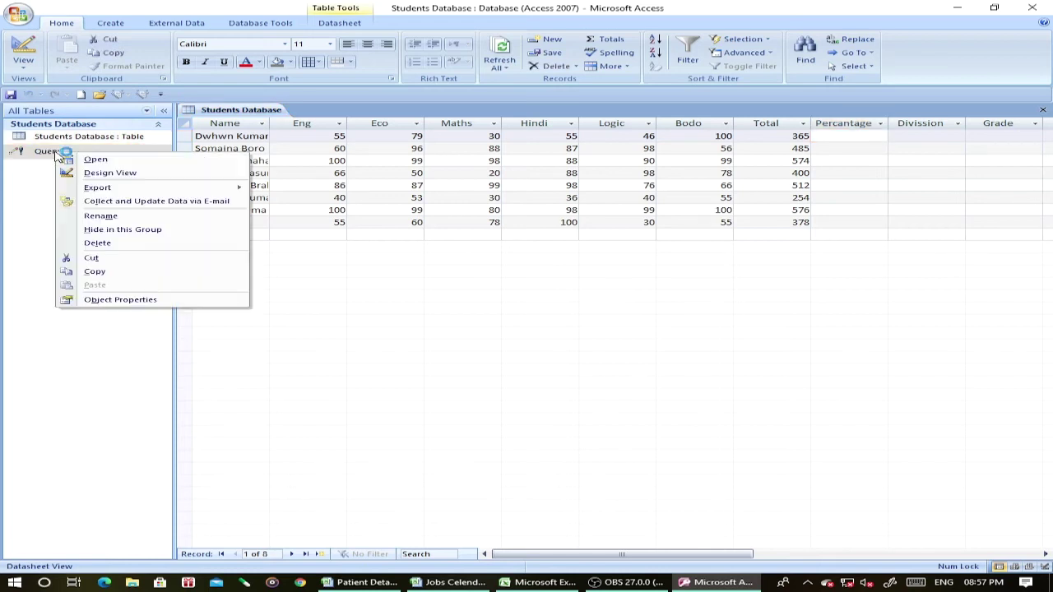
pyautogui.click(115, 177)
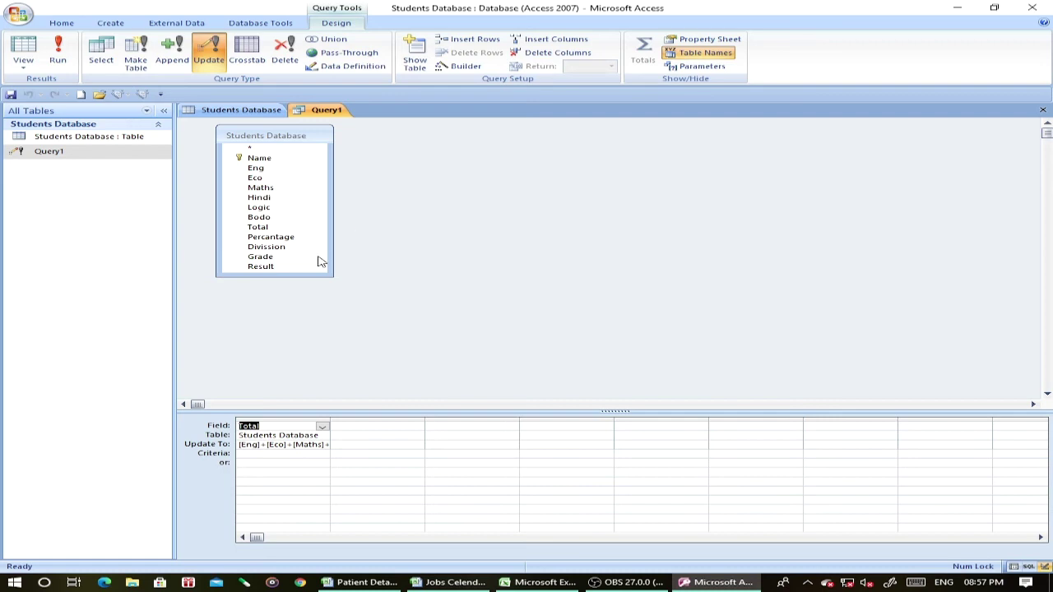
pyautogui.doubleClick(274, 239)
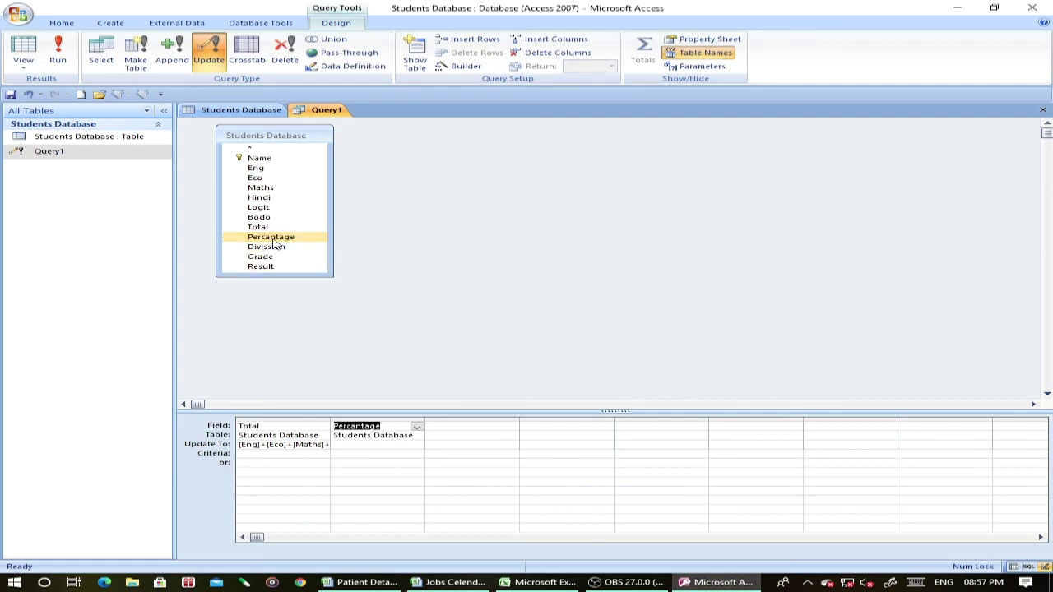
pyautogui.click(343, 444)
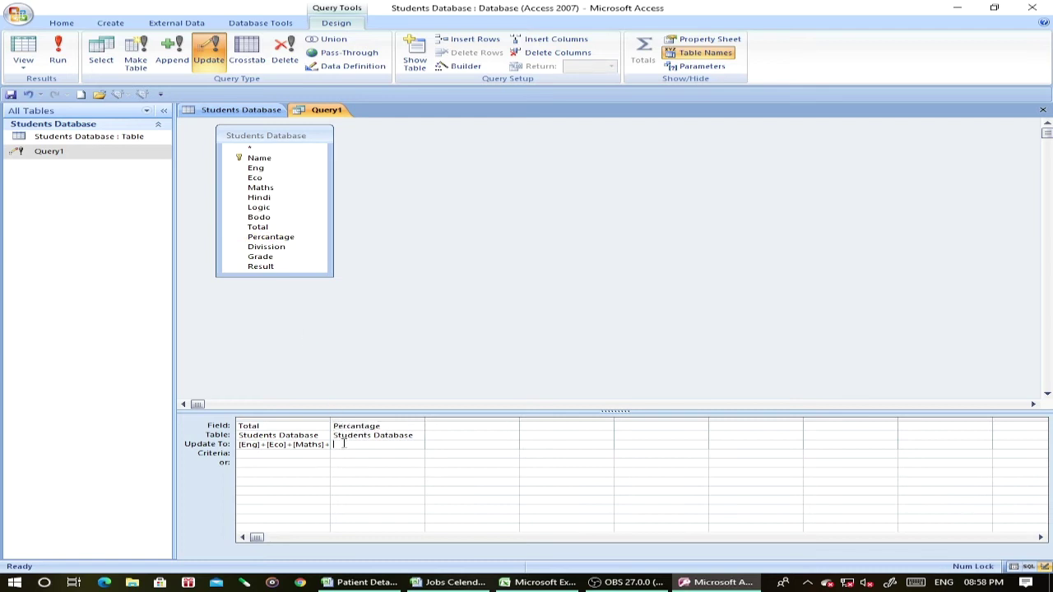
pyautogui.write('[Total]/6')
# Run the update to fill Percantage (61, 81, 96, 67, 85, 42, 96, 63) and save Query1's design.
pyautogui.click(58, 59)
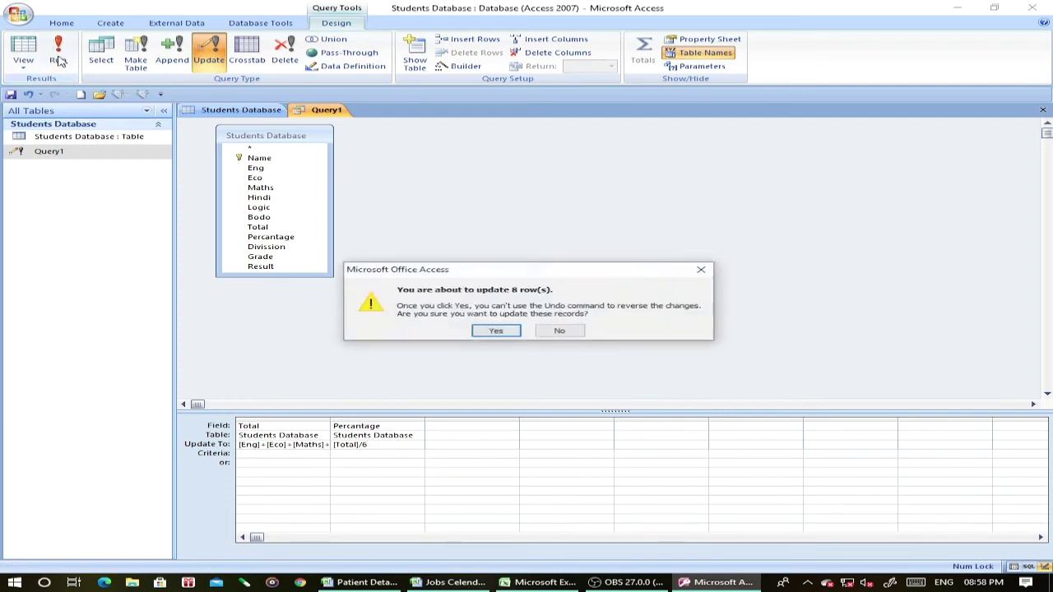
pyautogui.click(493, 331)
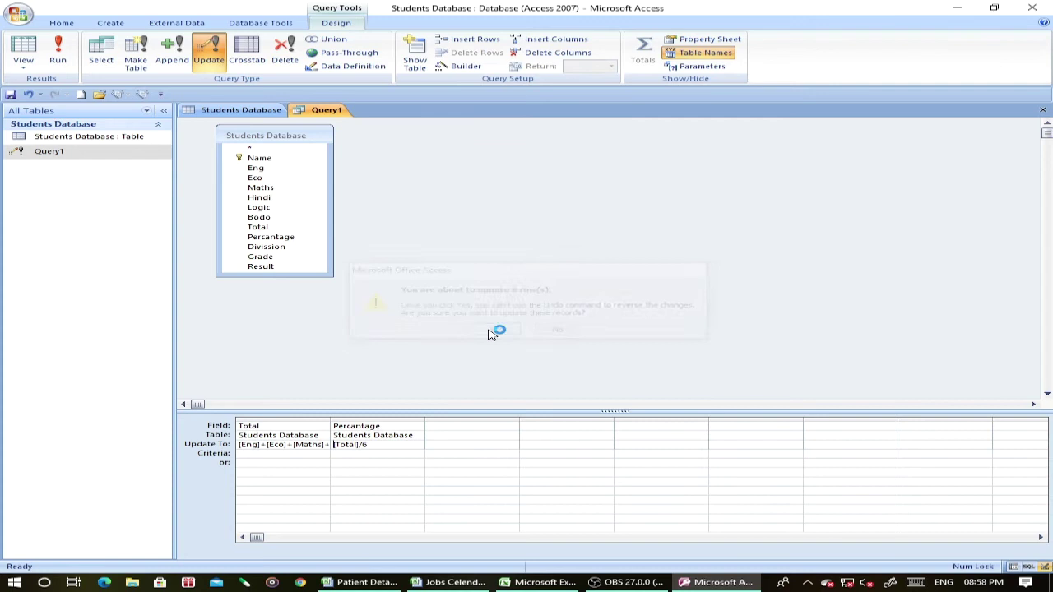
pyautogui.click(1043, 110)
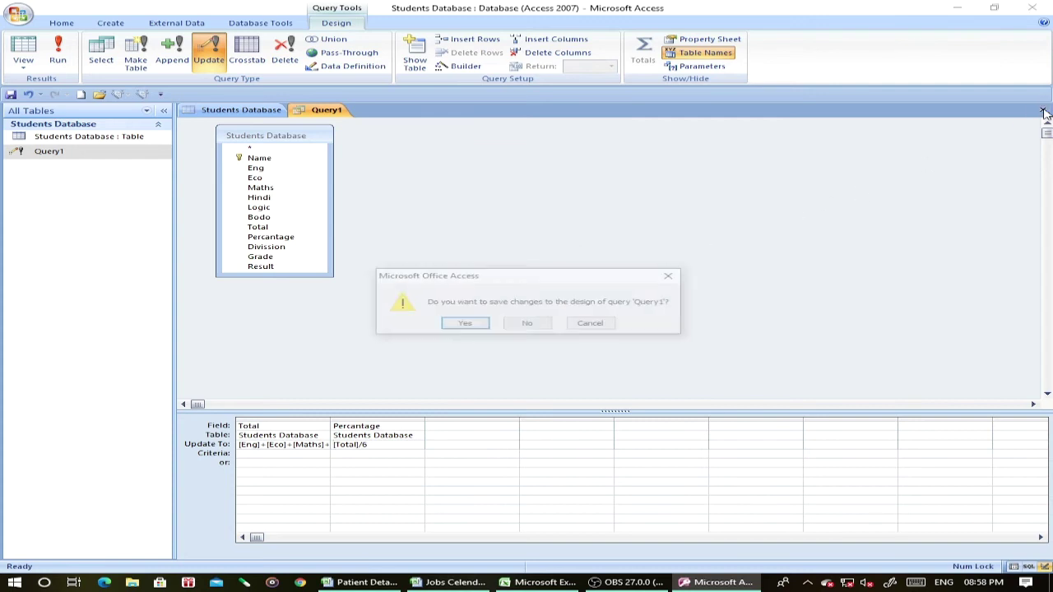
pyautogui.click(475, 328)
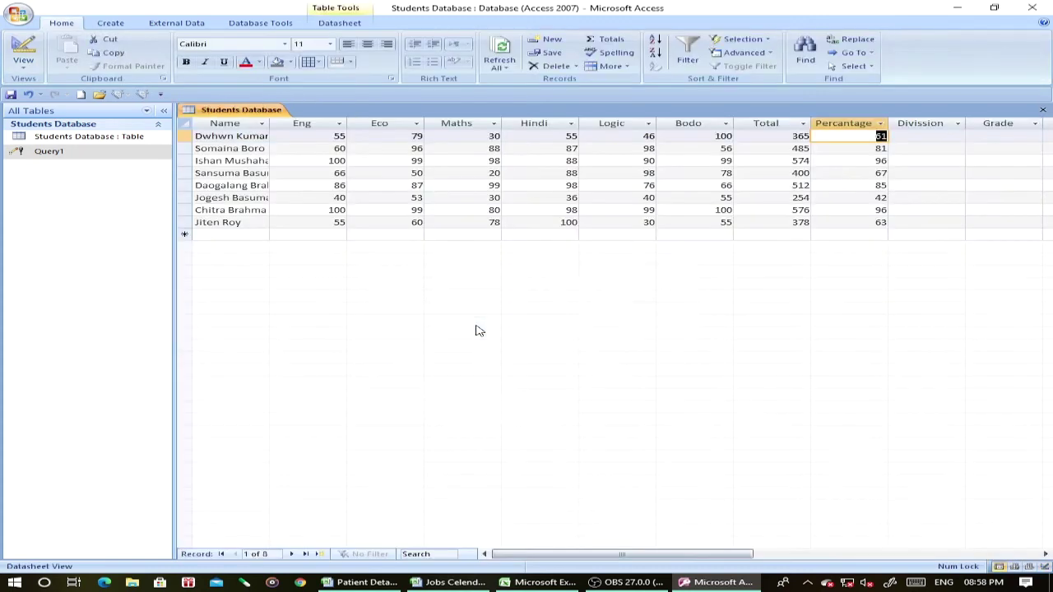
pyautogui.click(917, 136)
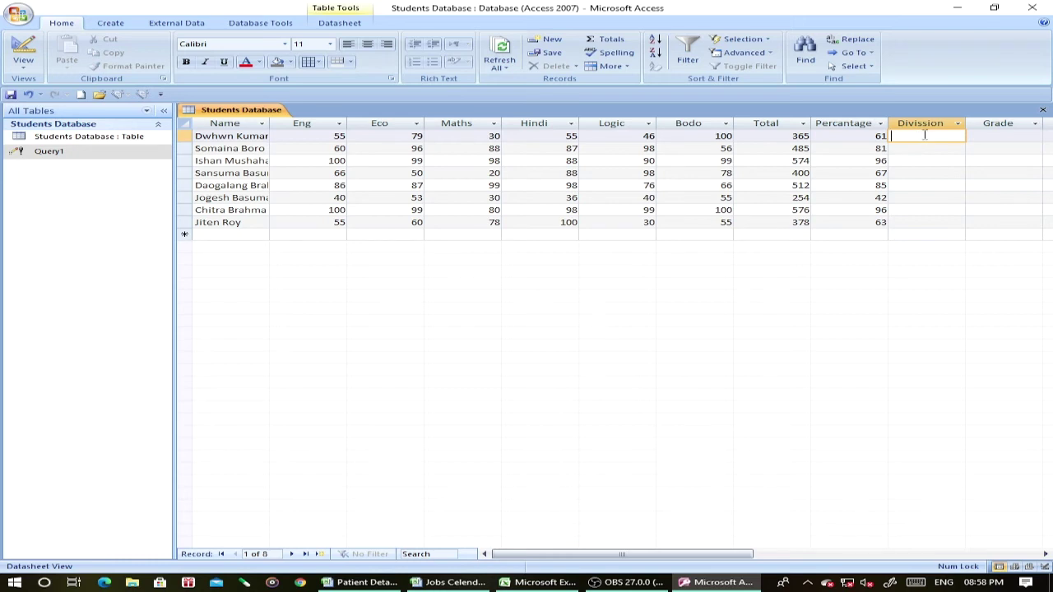
# Add Divission to Query1 with a nested iif: Distinction at 80+, First at 60+, Third at 30+, else Fail.
pyautogui.click(84, 153)
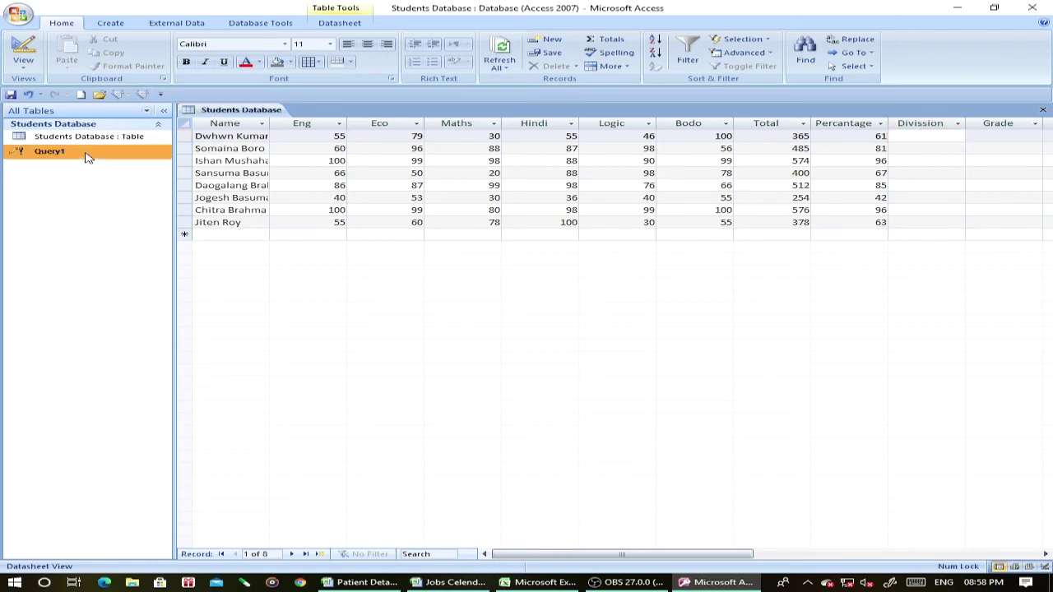
pyautogui.rightClick(85, 153)
pyautogui.click(125, 176)
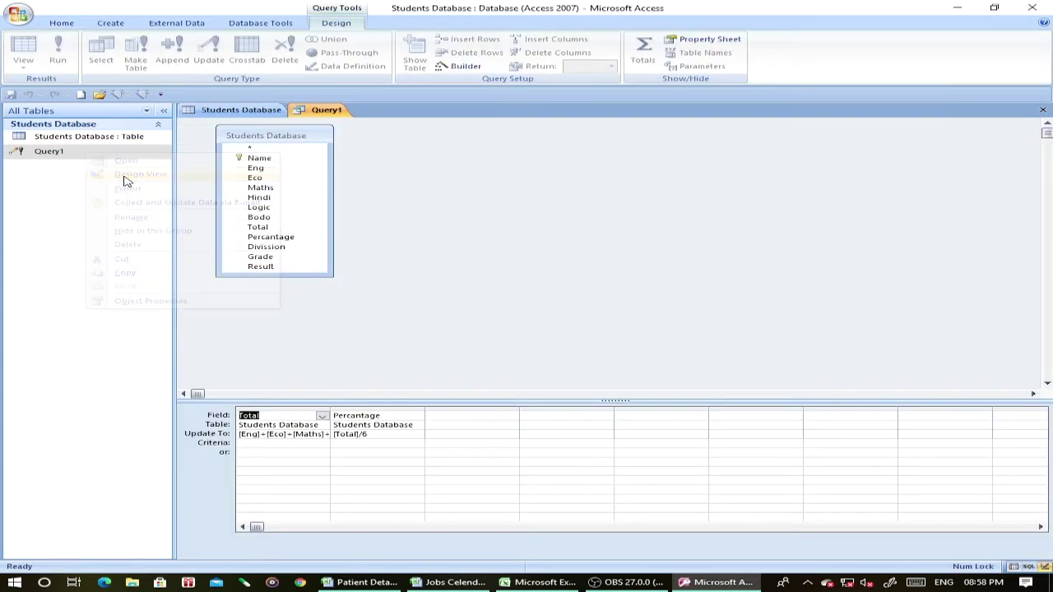
pyautogui.doubleClick(266, 248)
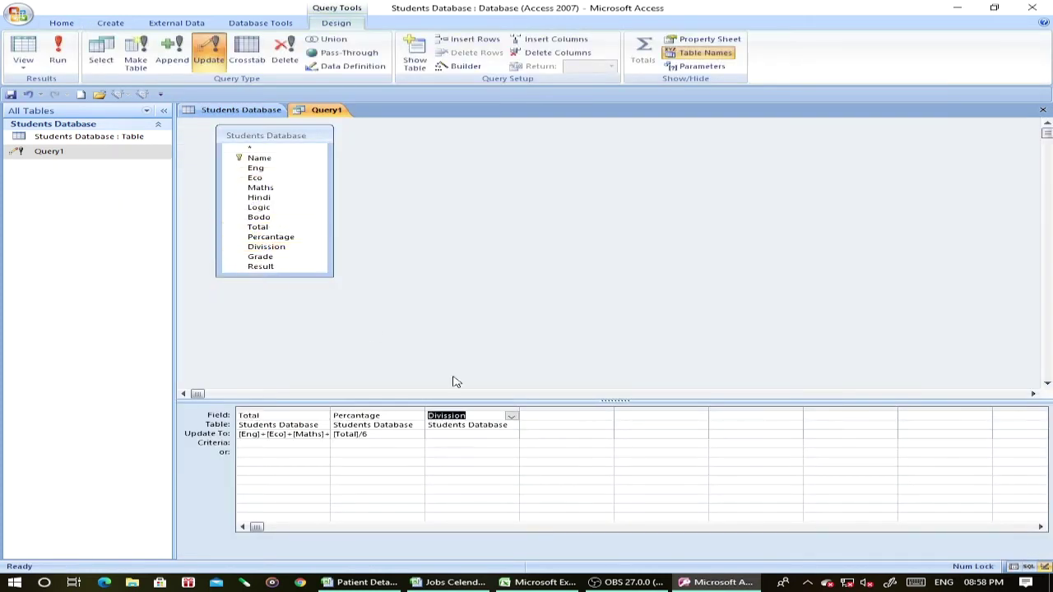
pyautogui.click(436, 435)
pyautogui.write('iif([Percantage')
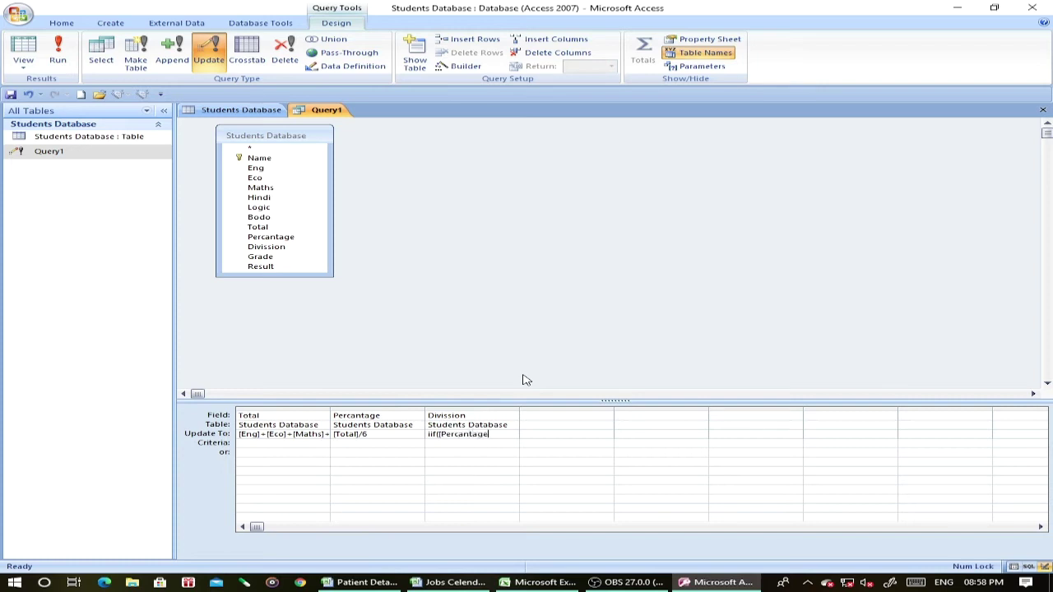
pyautogui.write(']>=80,"Distinction", iif([Percantage]>=60,"First", iif([Percantage]>=45,"Third", iif([')
pyautogui.press('BackSpace')
pyautogui.press('BackSpace')
pyautogui.write('f([Percantage]>=')
pyautogui.moveTo(543, 408); pyautogui.dragTo(928, 404)
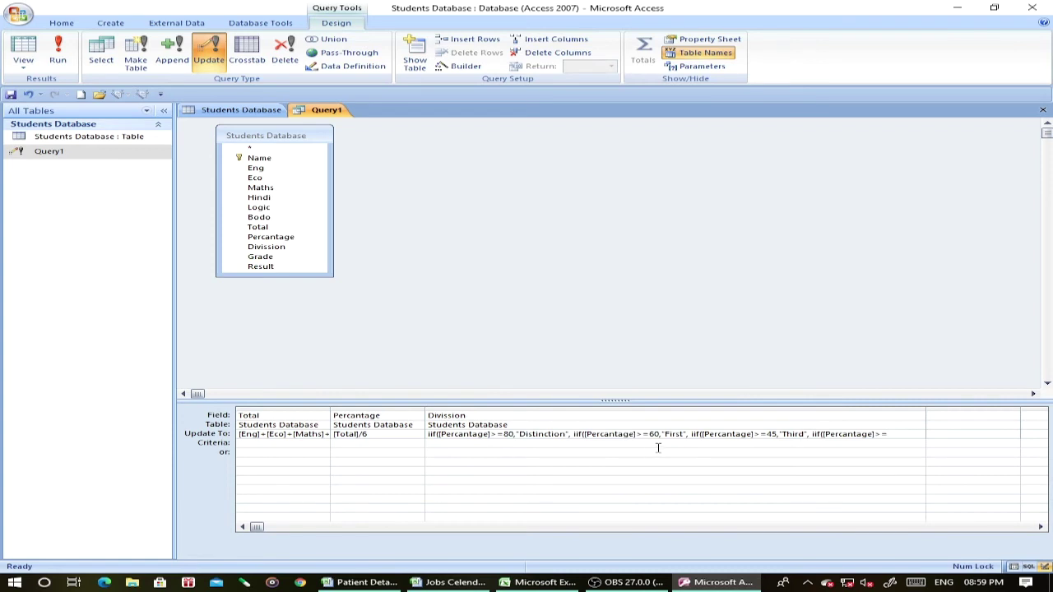
pyautogui.write('30,"Third",')
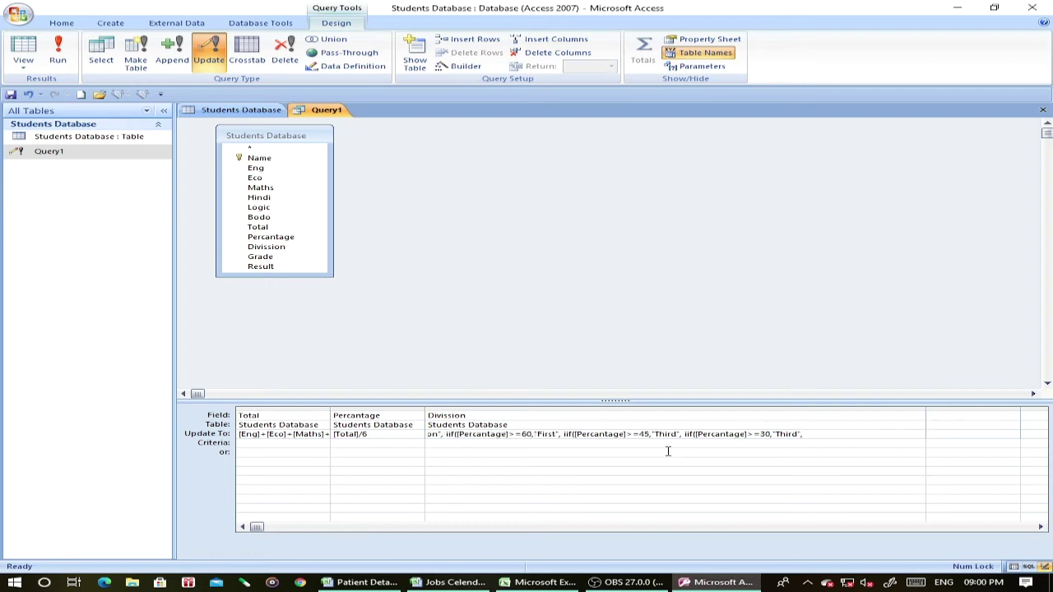
pyautogui.write('"Fail")))')
# Run the Divission update and save Query1, giving First, Distinction, Distinction, First, Distinction, Third, Distinction, First.
pyautogui.click(58, 59)
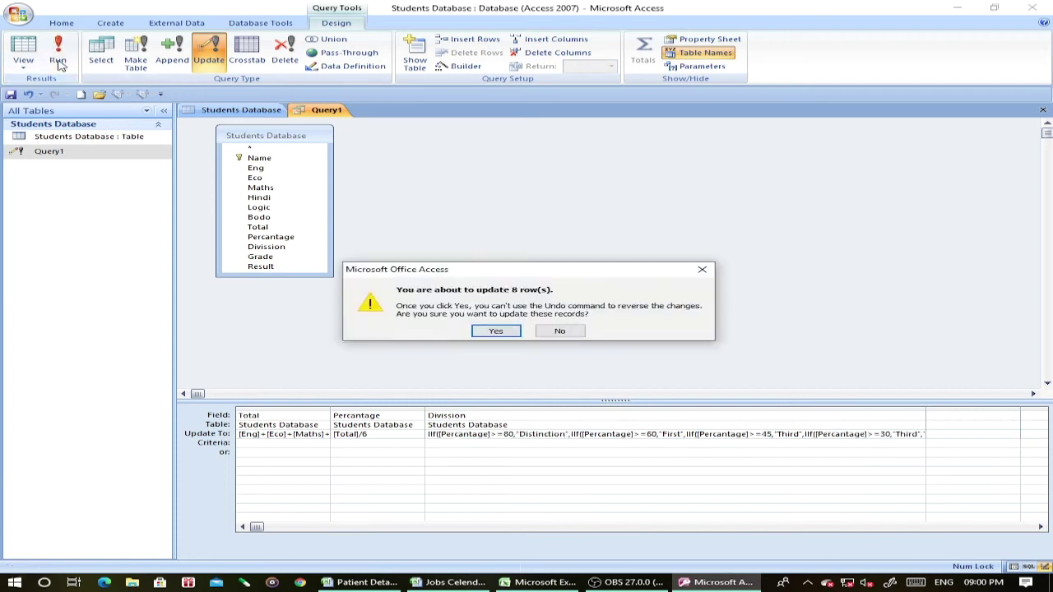
pyautogui.click(496, 331)
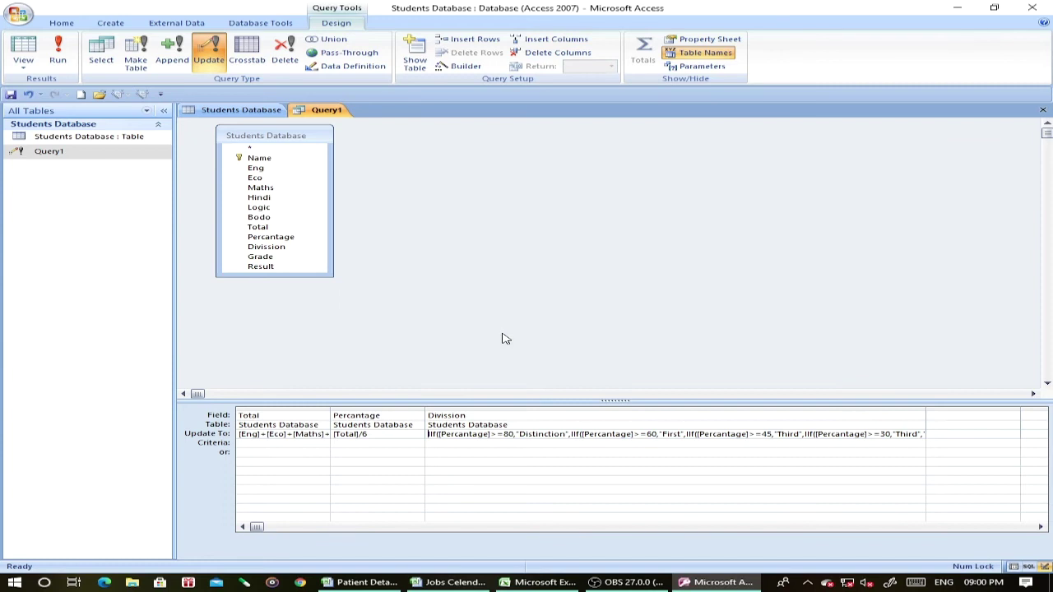
pyautogui.click(1043, 111)
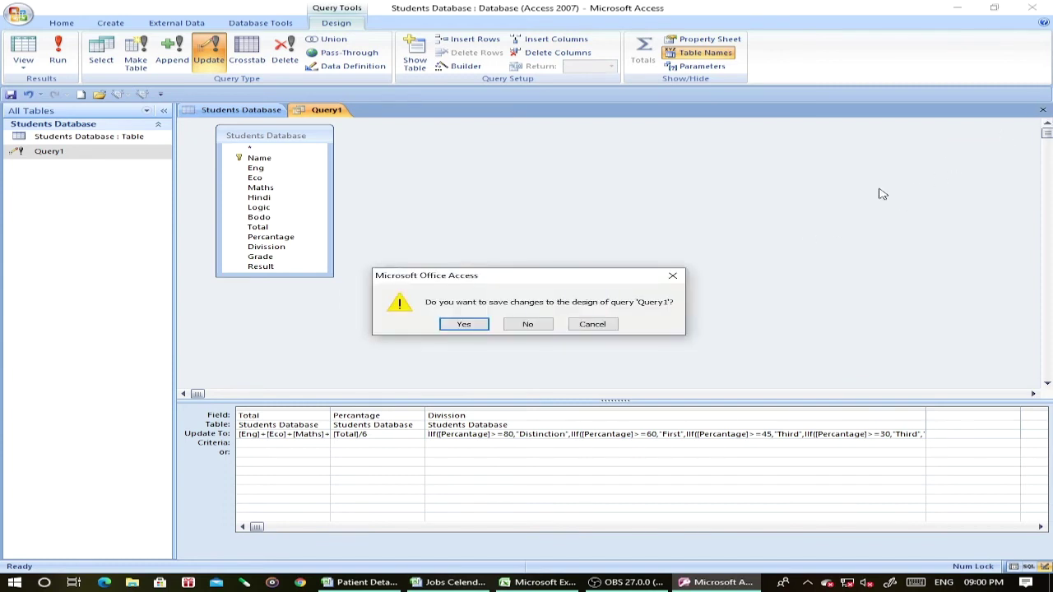
pyautogui.click(479, 328)
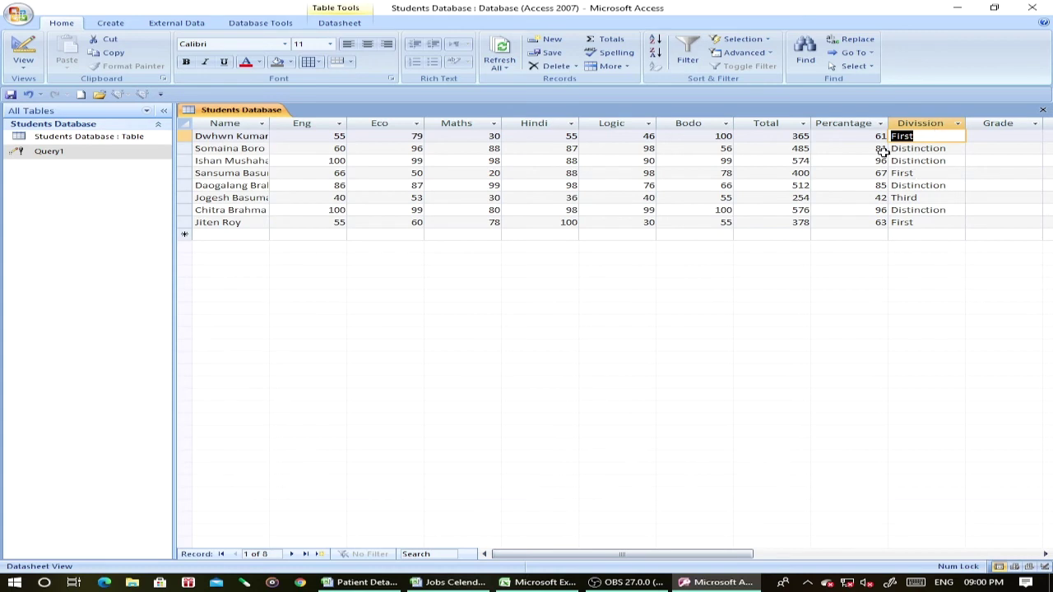
pyautogui.click(989, 138)
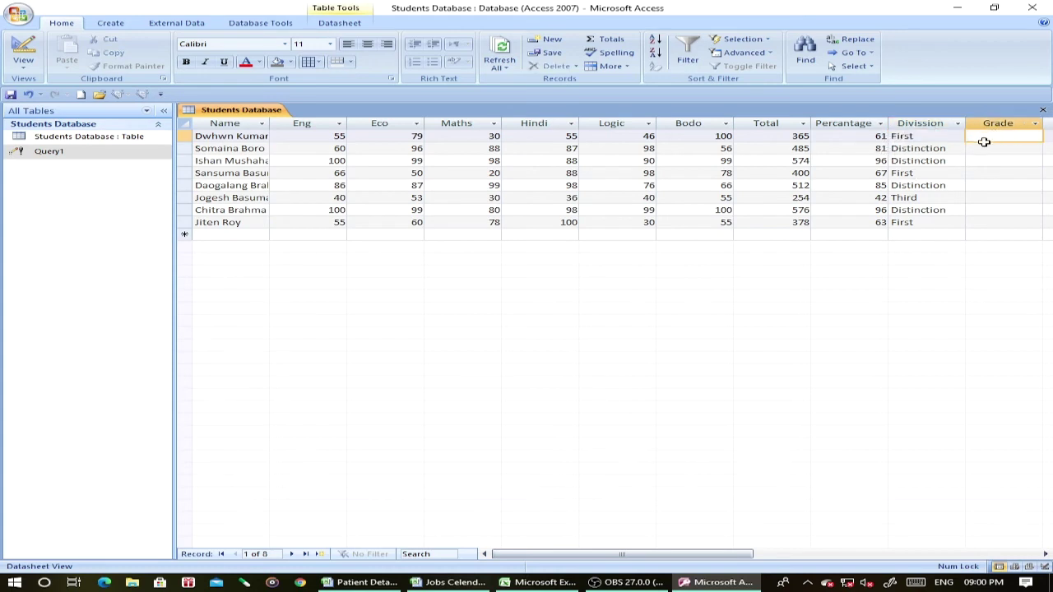
pyautogui.click(72, 154)
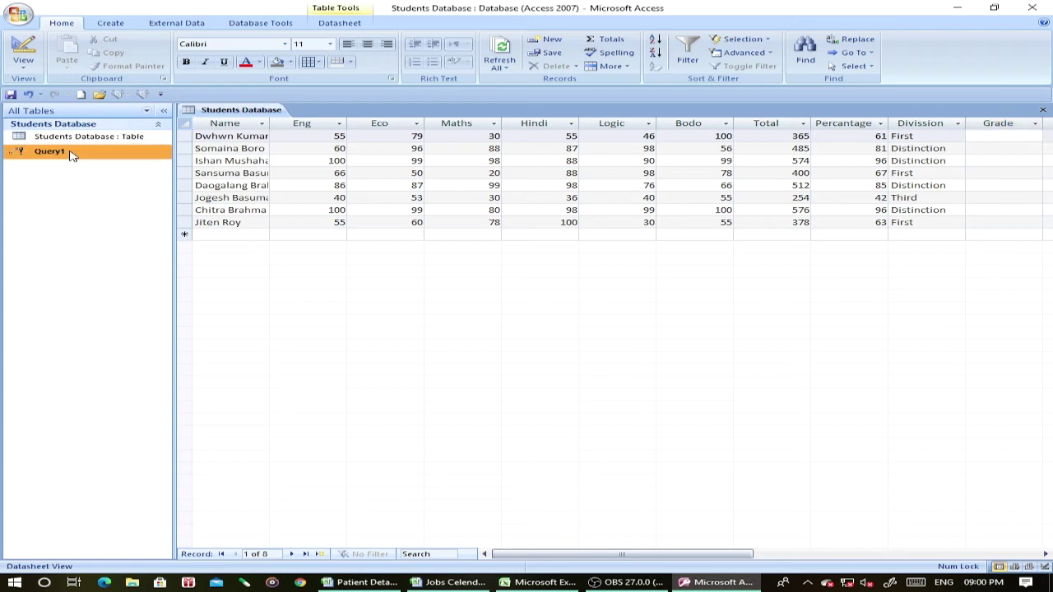
# Add Grade to Query1 with a nested iif on Percantage: A at 80+, B at 60+, down to D at 30+, else Fail.
pyautogui.rightClick(71, 153)
pyautogui.click(107, 175)
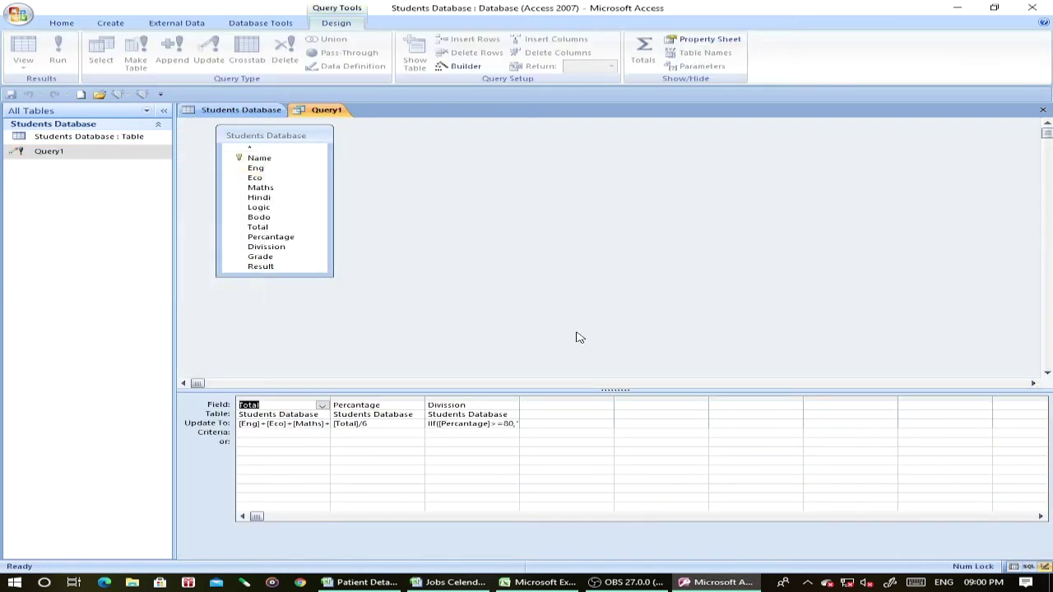
pyautogui.doubleClick(267, 260)
pyautogui.click(540, 424)
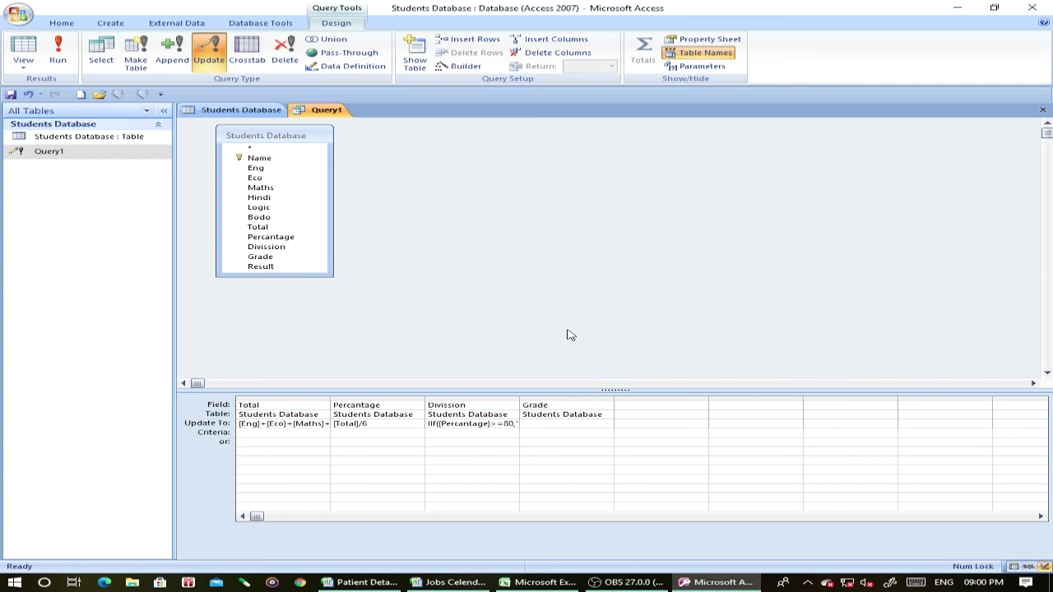
pyautogui.write('iif(')
pyautogui.press('BackSpace')
pyautogui.press('BackSpace')
pyautogui.press('BackSpace')
pyautogui.write('if')
pyautogui.write('([Percan')
pyautogui.write('tage')
pyautogui.write(']>=')
pyautogui.write('80,"A"')
pyautogui.write(', iif')
pyautogui.write('(')
pyautogui.write('[Percantag')
pyautogui.write('e')
pyautogui.write(']>=60')
pyautogui.write(',"')
pyautogui.write('B')
pyautogui.write('", i')
pyautogui.write('if')
pyautogui.write('([Perc')
pyautogui.write('antage]')
pyautogui.write('>=45')
pyautogui.write(',"D"')
pyautogui.write(', iif([')
pyautogui.write('Percantage')
pyautogui.write(']>=')
pyautogui.write('3')
pyautogui.write('0,"D"')
pyautogui.write(',"Fail"')
pyautogui.write('))))')
pyautogui.moveTo(244, 147); pyautogui.dragTo(229, 148)
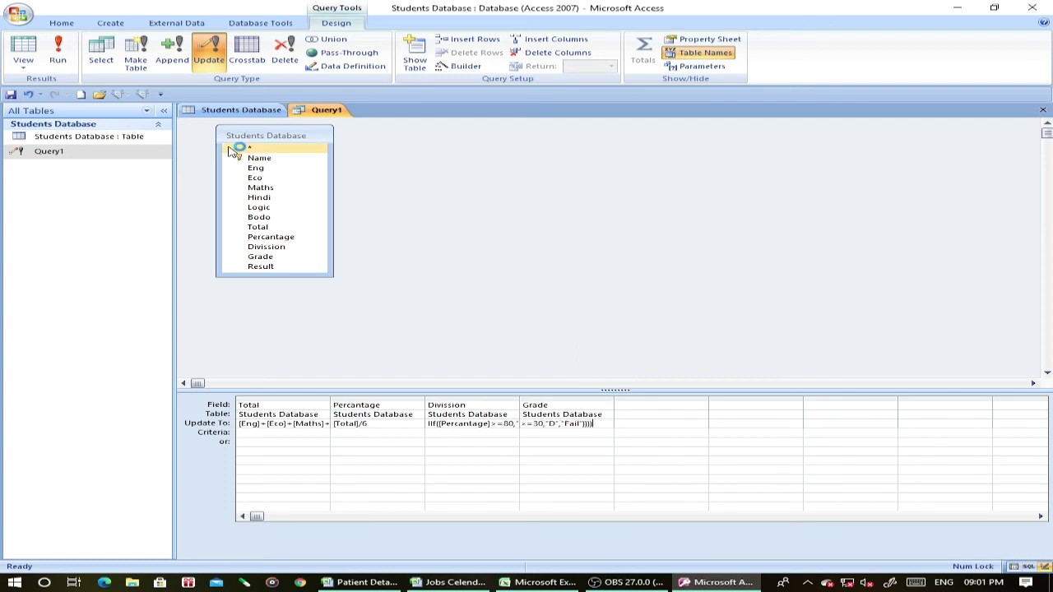
# Run the grade update and save Query1, giving grades B, A, A, B, A, D, A, B.
pyautogui.click(58, 53)
pyautogui.click(496, 331)
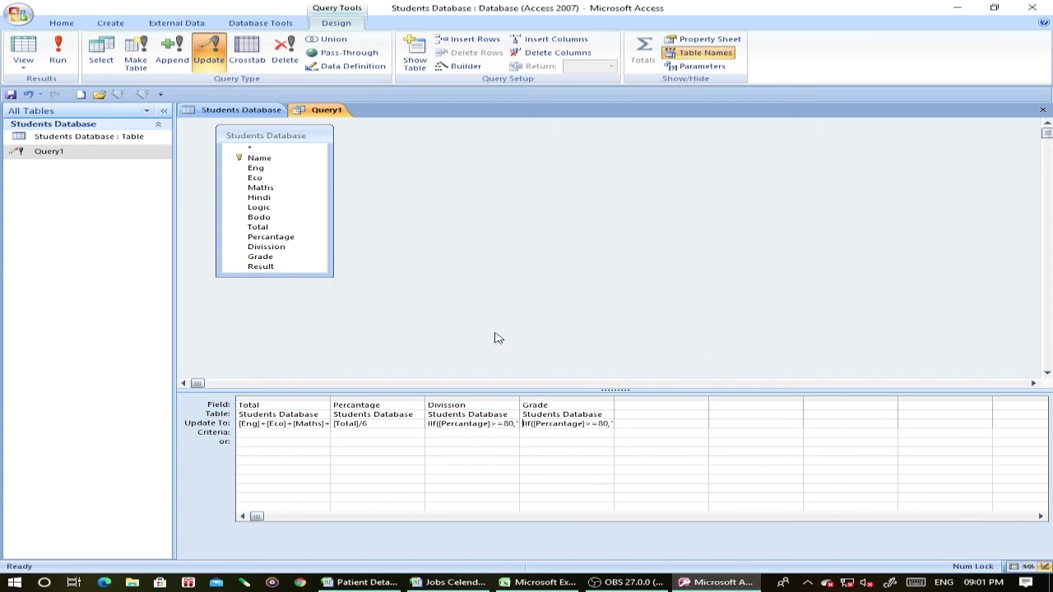
pyautogui.click(1042, 110)
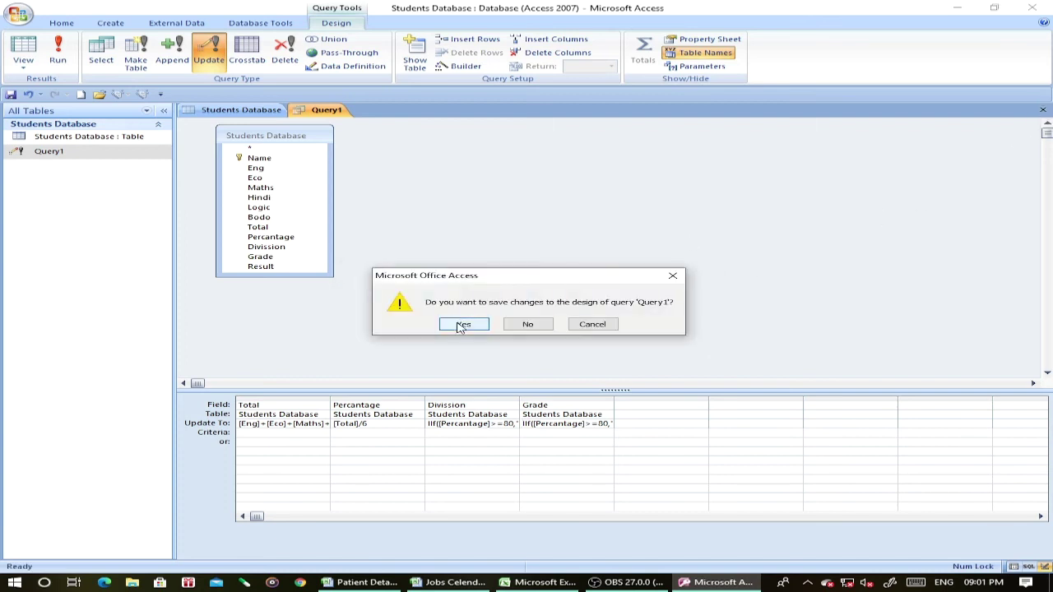
pyautogui.click(465, 325)
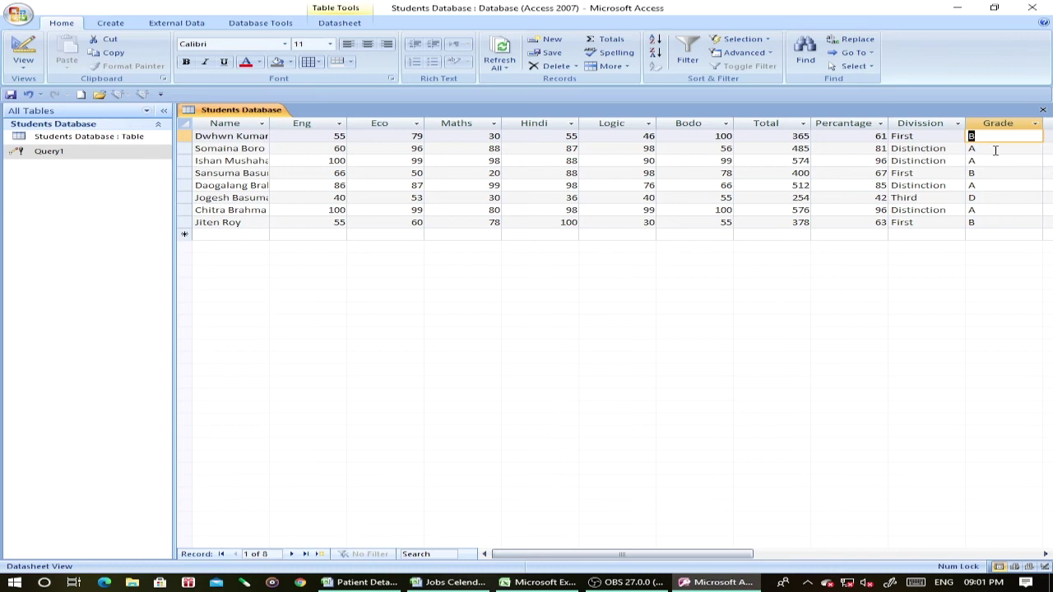
pyautogui.press('Tab')
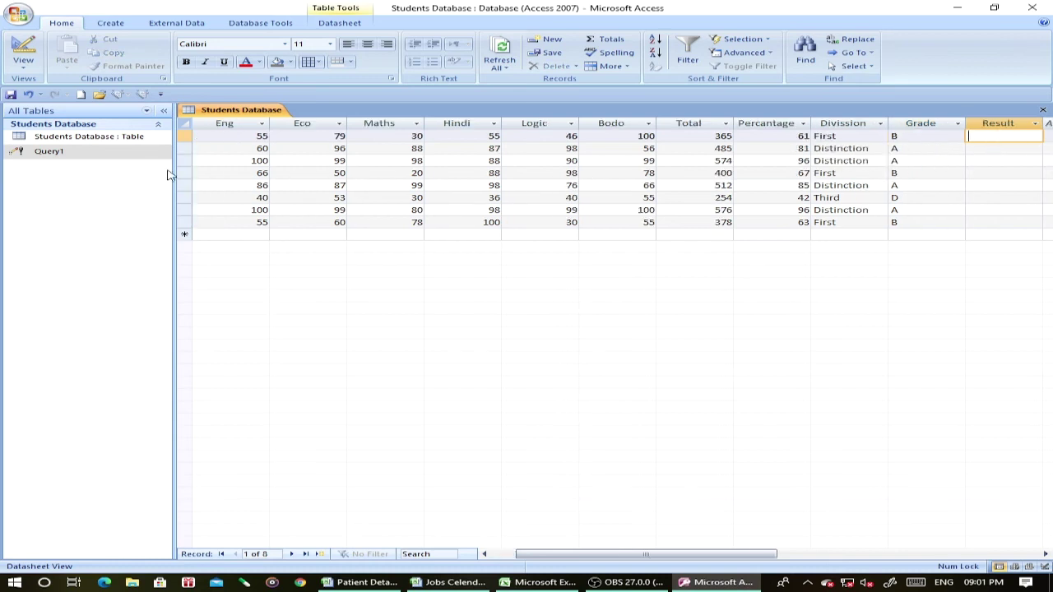
# Add Result to Query1, updating to "Pass" when all six subject marks exceed 29, else "Fail".
pyautogui.click(84, 154)
pyautogui.rightClick(83, 155)
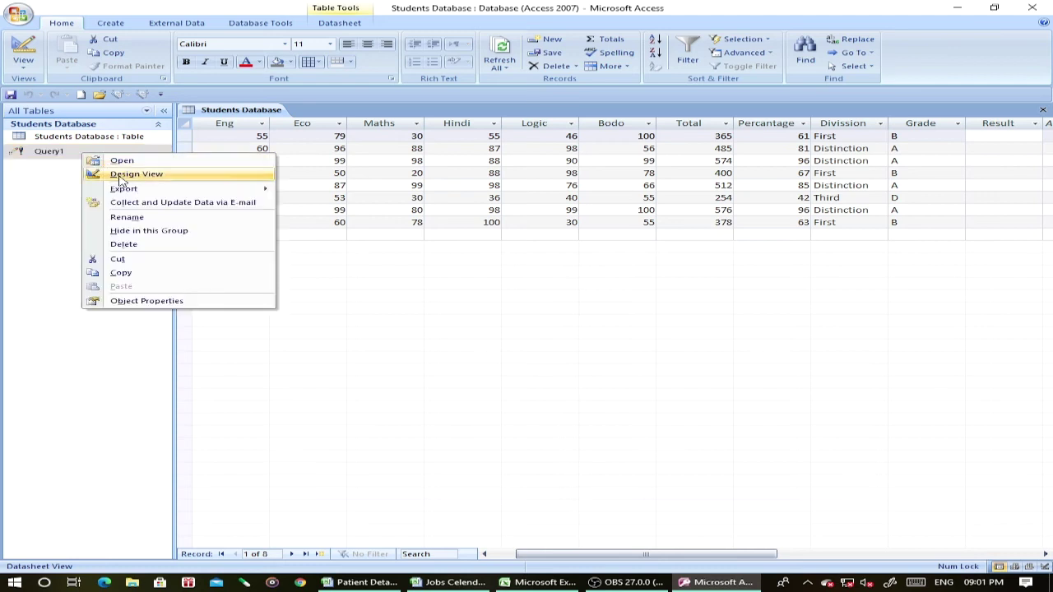
pyautogui.click(119, 179)
pyautogui.click(255, 269)
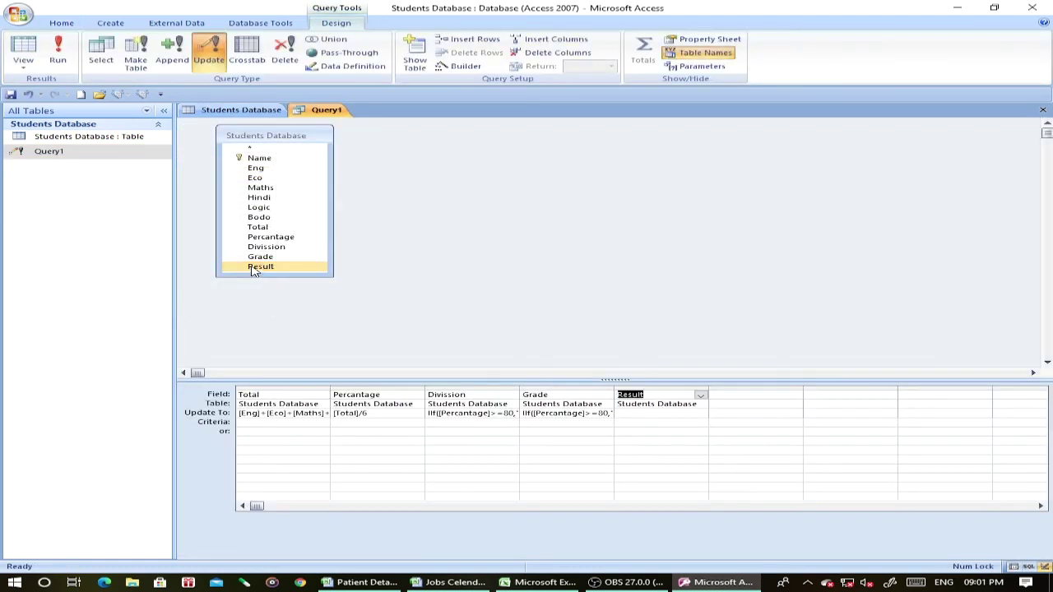
pyautogui.click(656, 412)
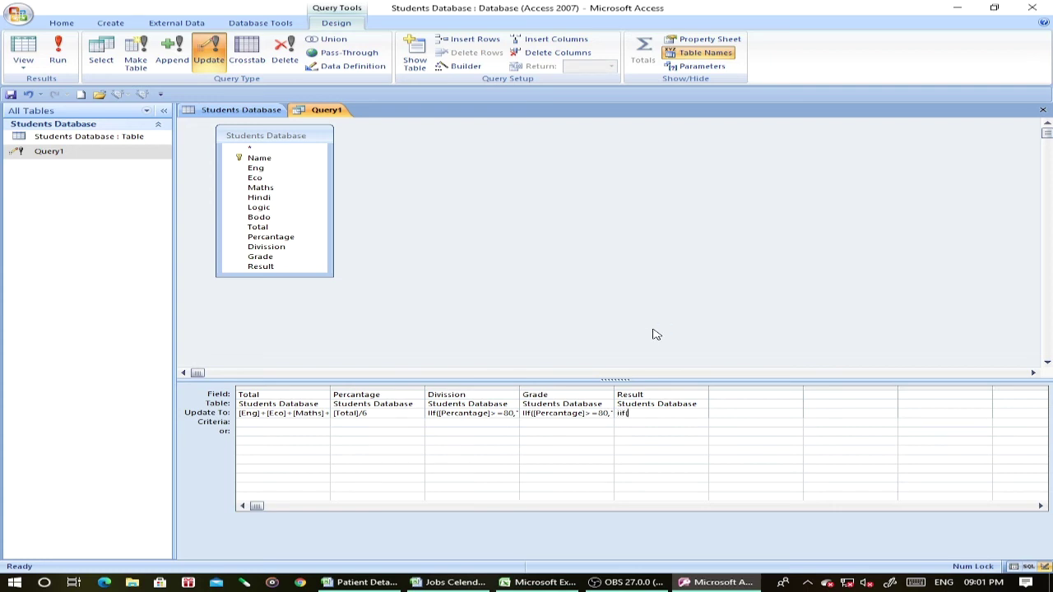
pyautogui.write('Iif([')
pyautogui.write('Eng')
pyautogui.write(']>29')
pyautogui.write(' and')
pyautogui.write(' [Eco]<')
pyautogui.write('amd ')
pyautogui.write('[May')
pyautogui.write('hs]>29')
pyautogui.write(' and')
pyautogui.press('Left')
pyautogui.press('Left')
pyautogui.press('Left')
pyautogui.press('Left')
pyautogui.press('Left')
pyautogui.press('Left')
pyautogui.press('Left')
pyautogui.press('Left')
pyautogui.press('Left')
pyautogui.press('Left')
pyautogui.press('BackSpace')
pyautogui.write('t')
pyautogui.write('[Hindi]')
pyautogui.write('+Log')
pyautogui.write('og')
pyautogui.write('ic]')
pyautogui.write('>29')
pyautogui.write(' and')
pyautogui.write(' [Bodo')
pyautogui.write(']>29,"')
pyautogui.write('P')
pyautogui.write('ass",')
pyautogui.write('"Fail")')
# Narrow the Grade column and widen the Result column to review the full formula.
pyautogui.moveTo(708, 389); pyautogui.dragTo(985, 399)
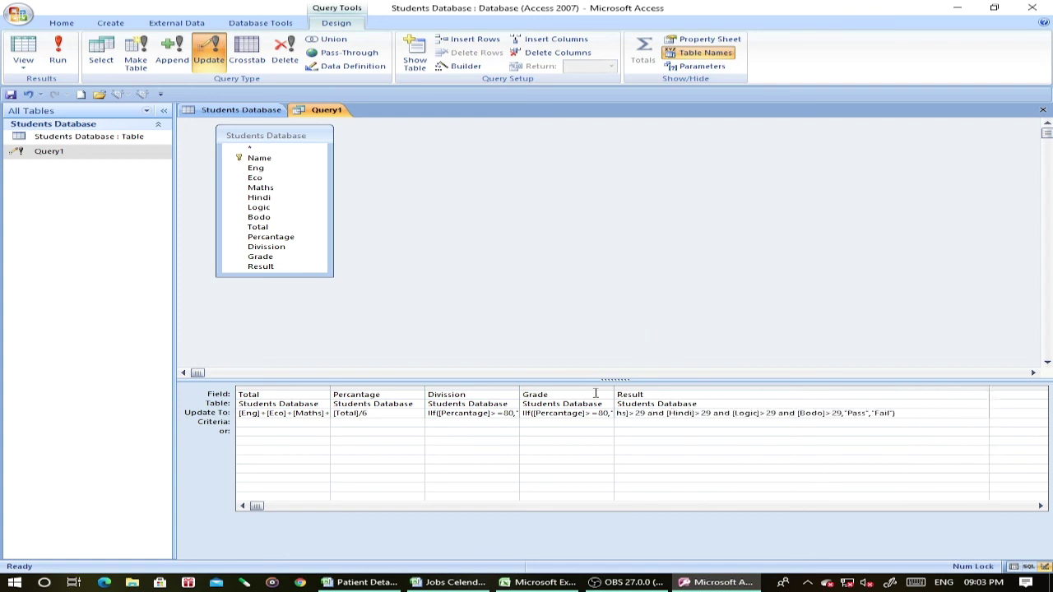
pyautogui.moveTo(614, 390); pyautogui.dragTo(524, 389)
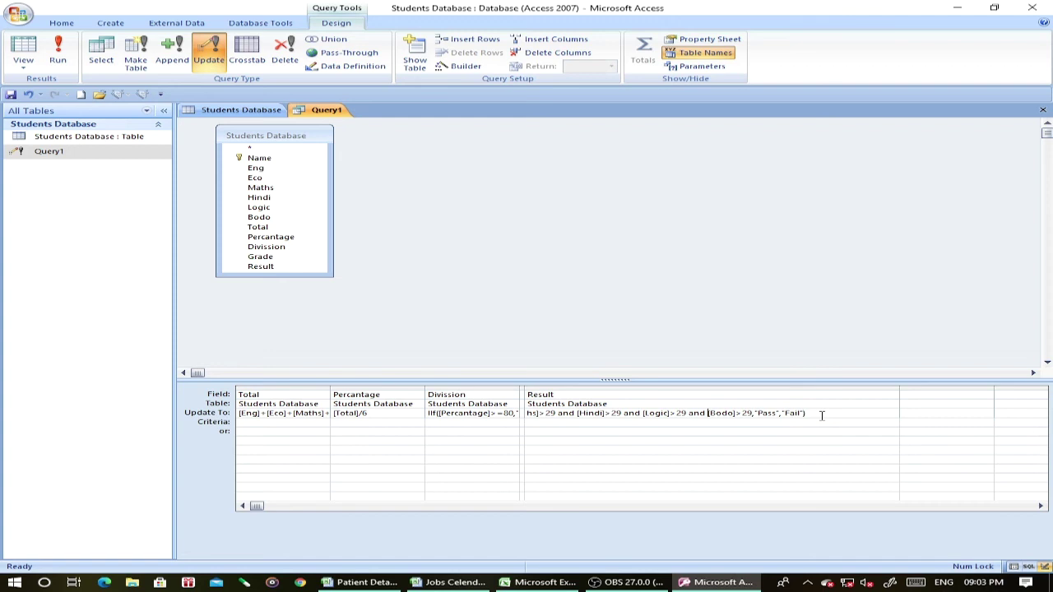
pyautogui.press('Left')
pyautogui.press('Left')
pyautogui.press('Left')
pyautogui.press('Left')
pyautogui.press('Left')
pyautogui.press('Left')
pyautogui.press('Left')
pyautogui.press('Left')
pyautogui.press('Left')
pyautogui.press('Left')
pyautogui.press('Left')
pyautogui.press('Left')
pyautogui.press('Left')
pyautogui.press('Left')
pyautogui.press('Left')
pyautogui.press('Left')
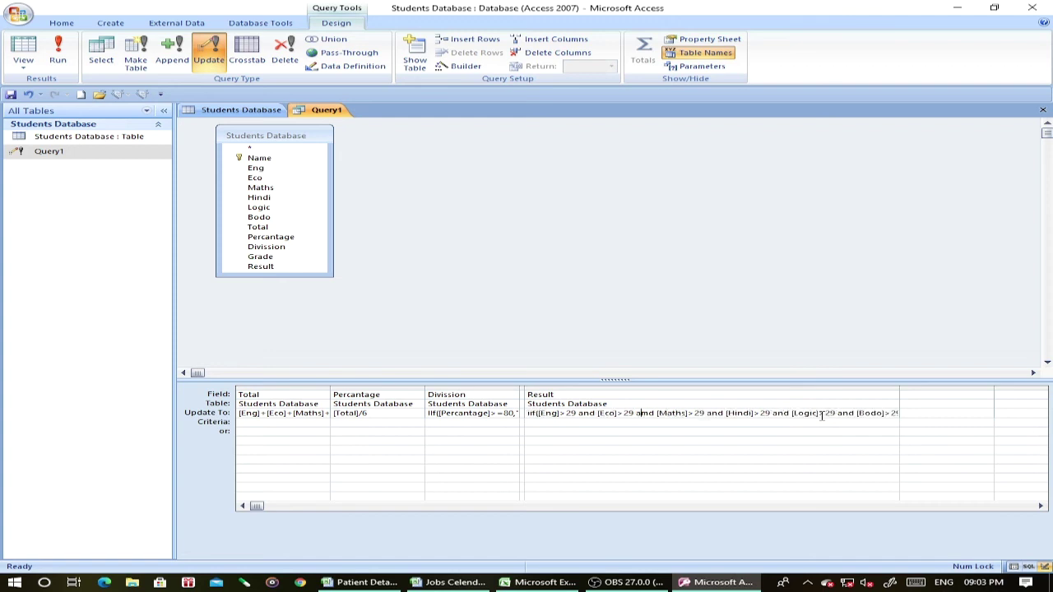
pyautogui.moveTo(899, 390); pyautogui.dragTo(987, 388)
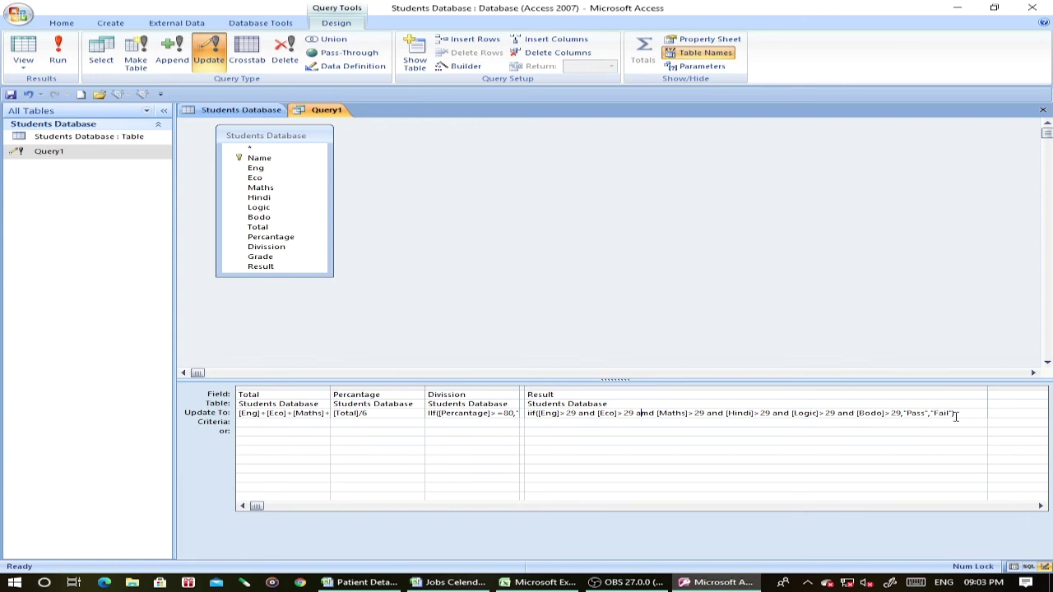
# Correct 'amd' to 'and' in the Result formula, rerun the update, and save Query1.
pyautogui.click(56, 59)
pyautogui.click(516, 326)
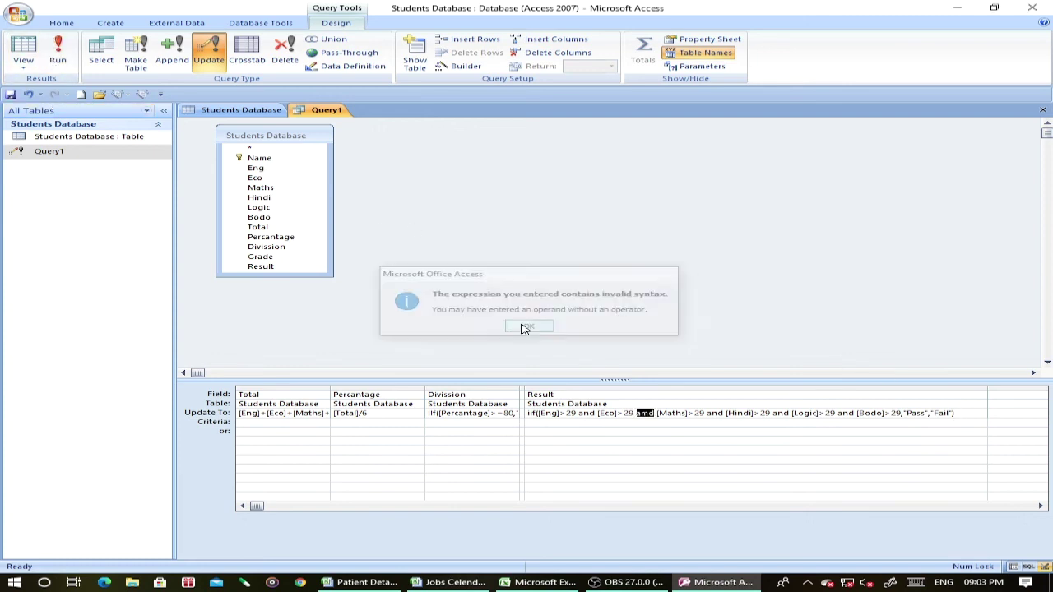
pyautogui.click(649, 413)
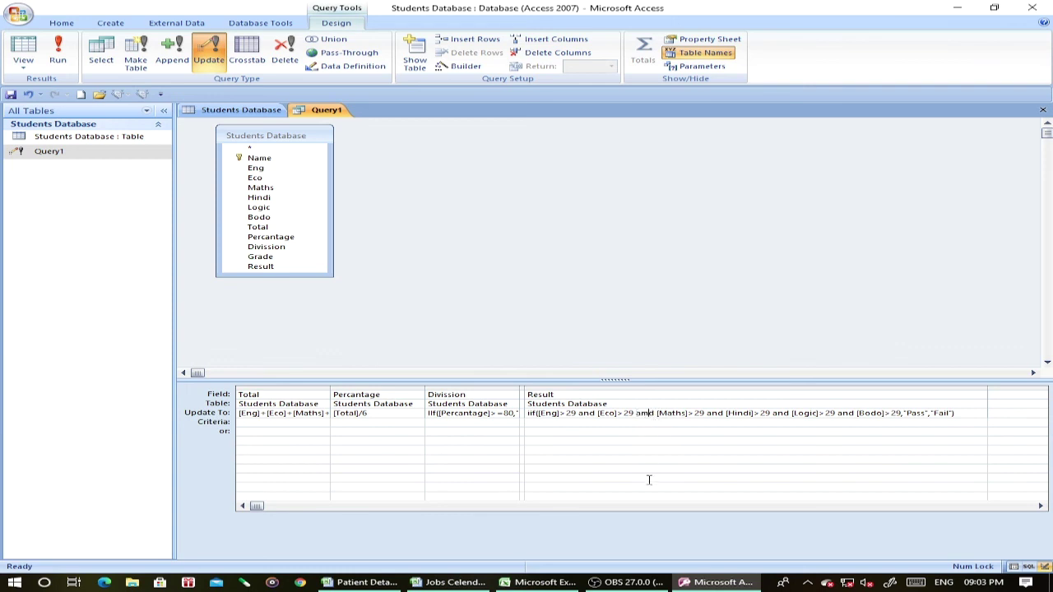
pyautogui.press('BackSpace')
pyautogui.write('n')
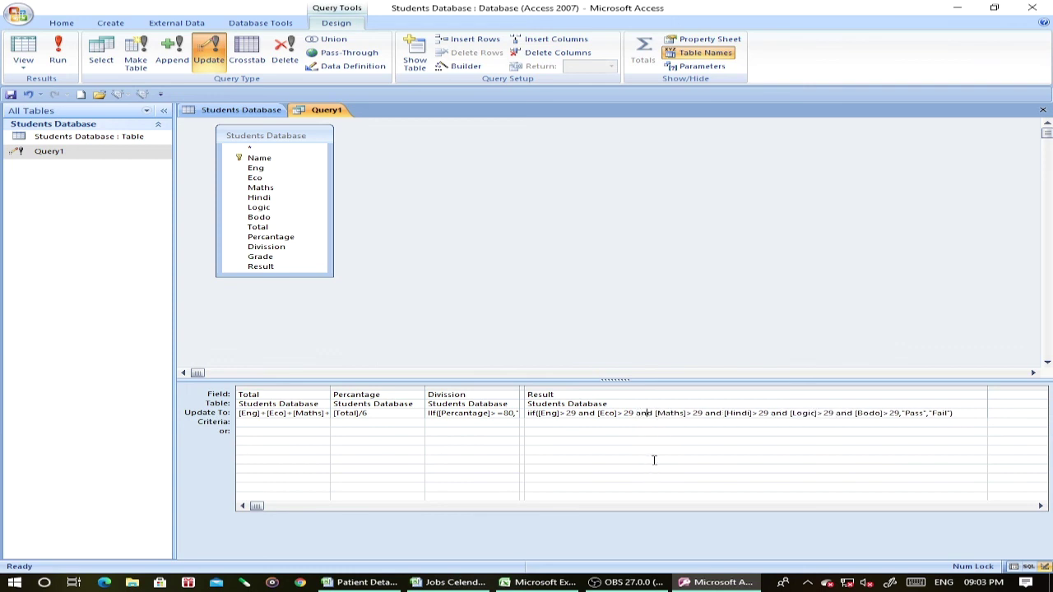
pyautogui.click(58, 64)
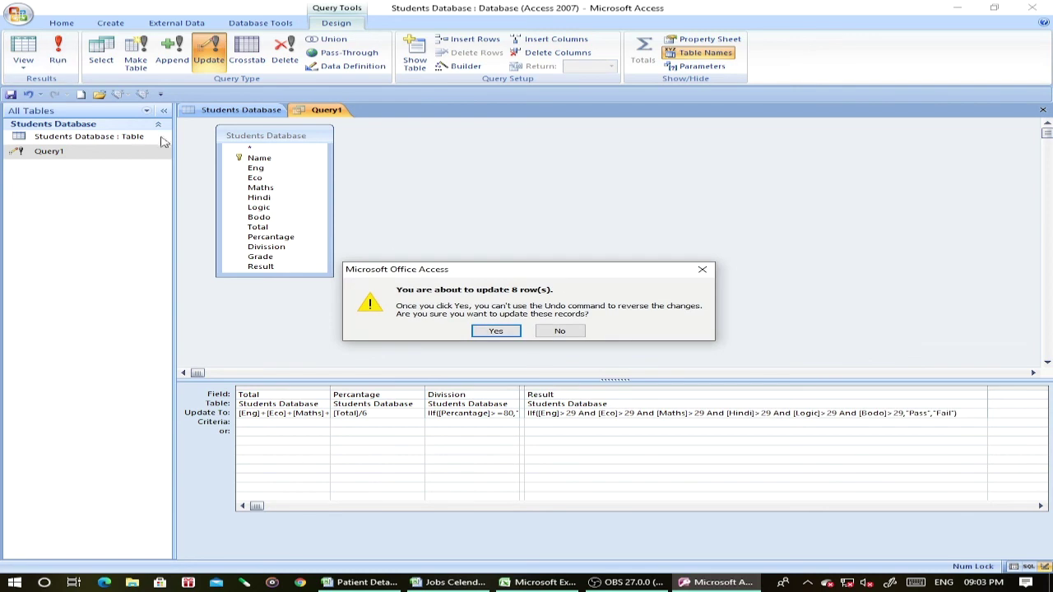
pyautogui.click(507, 332)
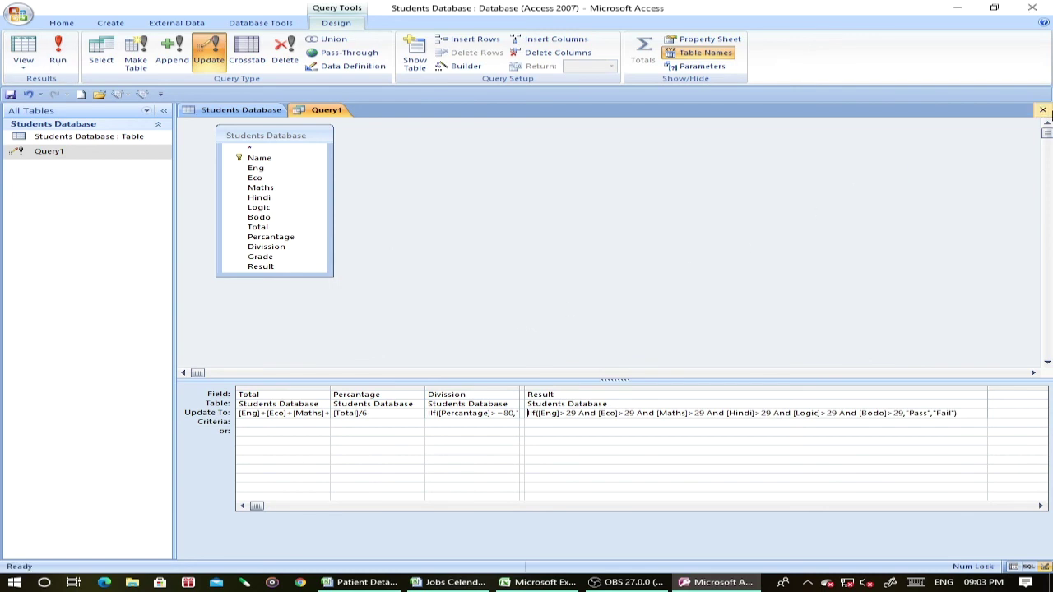
pyautogui.click(1042, 110)
pyautogui.click(461, 326)
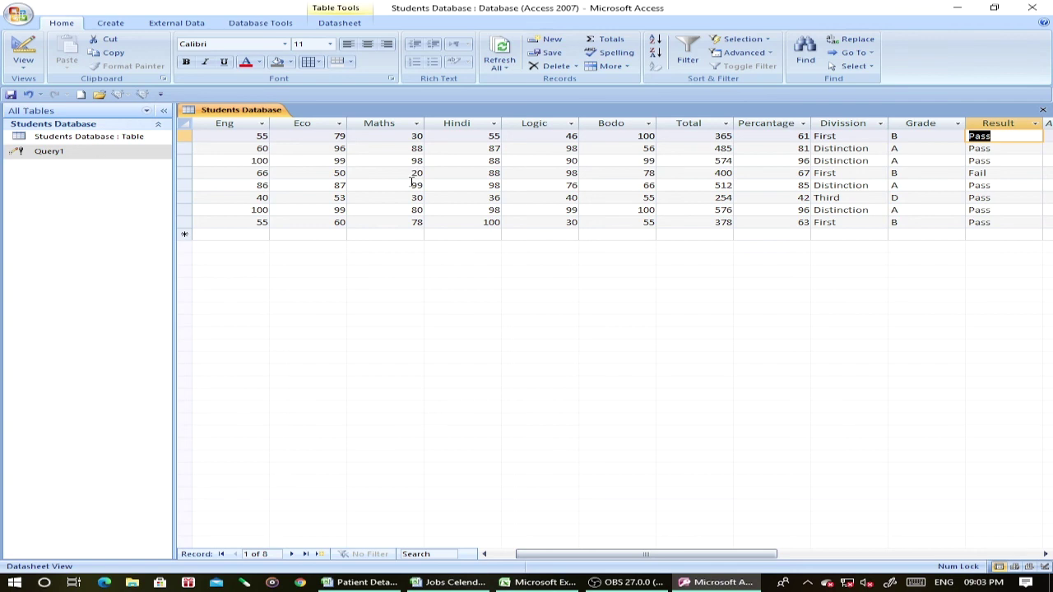
# Create a report from the Students Database table and narrow its Name, Eco, Maths and Hindi columns.
pyautogui.click(122, 24)
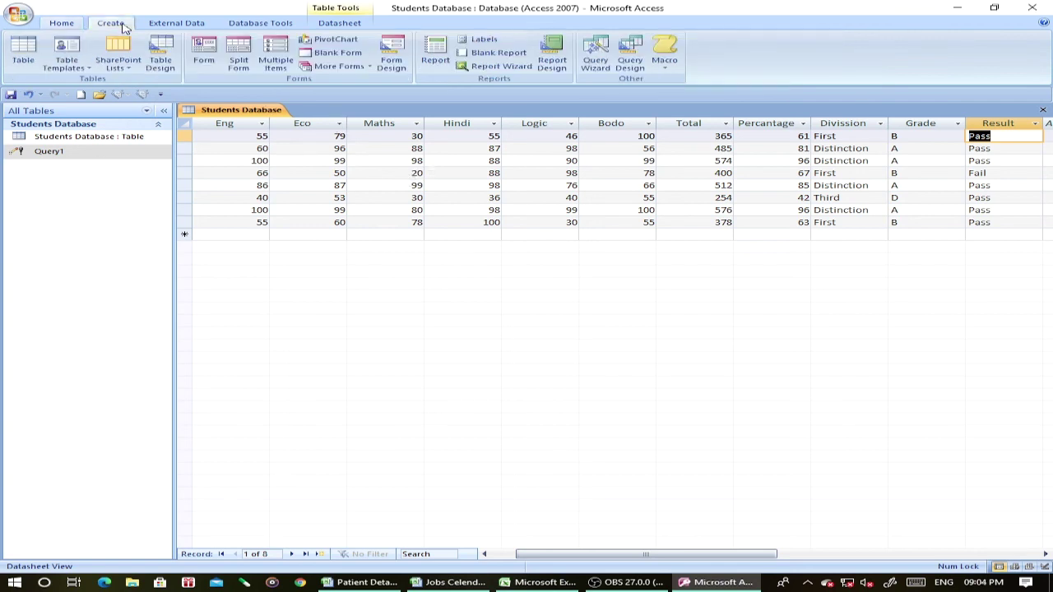
pyautogui.click(424, 56)
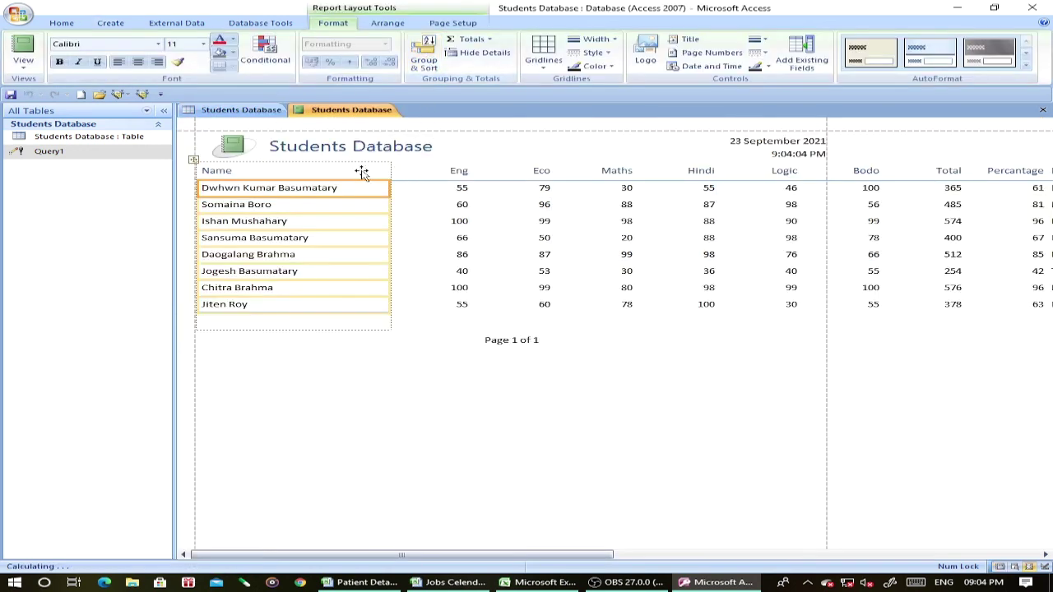
pyautogui.moveTo(393, 170); pyautogui.dragTo(347, 169)
pyautogui.click(411, 171)
pyautogui.click(436, 171)
pyautogui.moveTo(432, 170); pyautogui.dragTo(405, 170)
pyautogui.click(465, 171)
pyautogui.moveTo(489, 170); pyautogui.dragTo(445, 170)
pyautogui.click(485, 171)
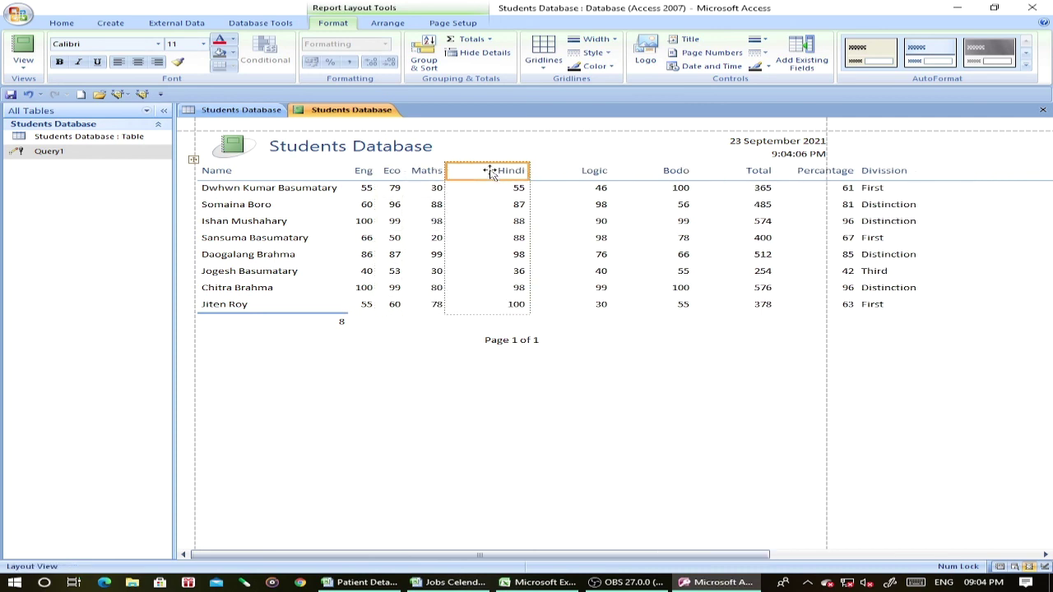
pyautogui.moveTo(529, 170); pyautogui.dragTo(481, 170)
# Narrow the Logic, Bodo, Total, Percentage and Division columns of the report.
pyautogui.click(555, 171)
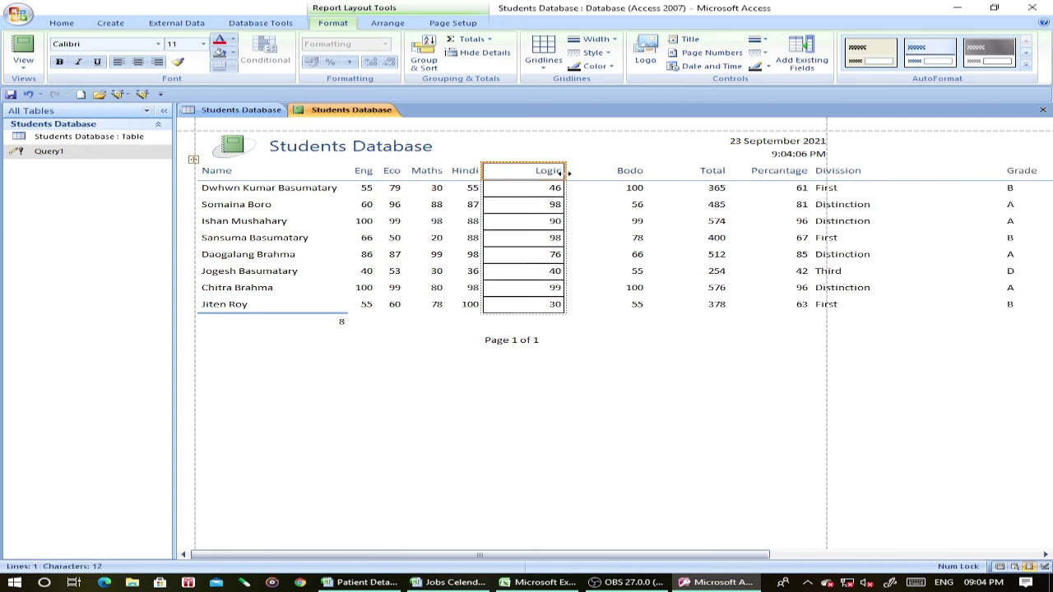
pyautogui.moveTo(566, 170); pyautogui.dragTo(515, 170)
pyautogui.click(586, 174)
pyautogui.moveTo(600, 171); pyautogui.dragTo(551, 170)
pyautogui.click(609, 171)
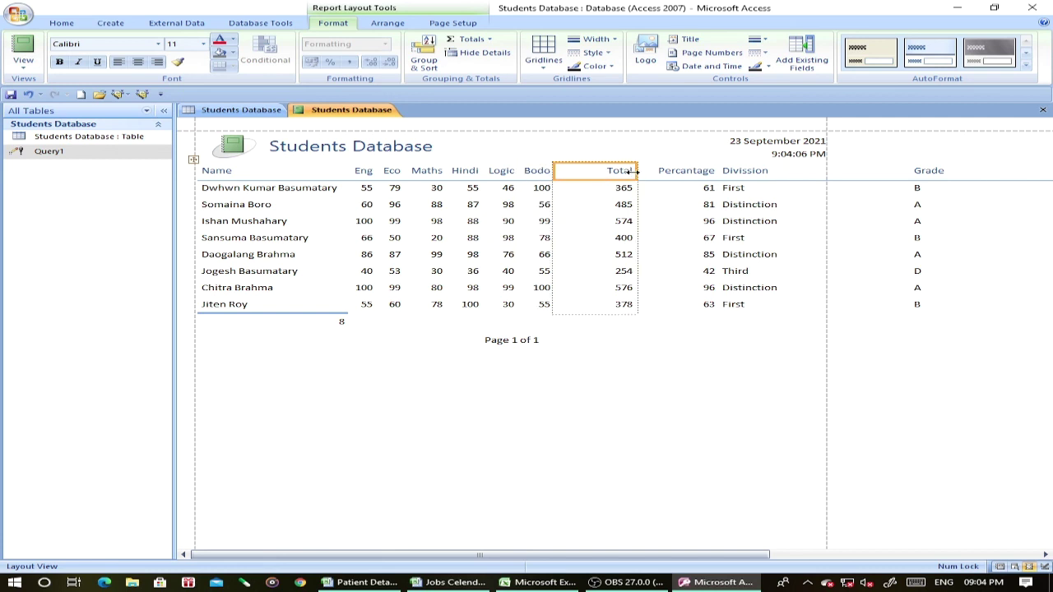
pyautogui.moveTo(632, 170); pyautogui.dragTo(589, 170)
pyautogui.click(639, 170)
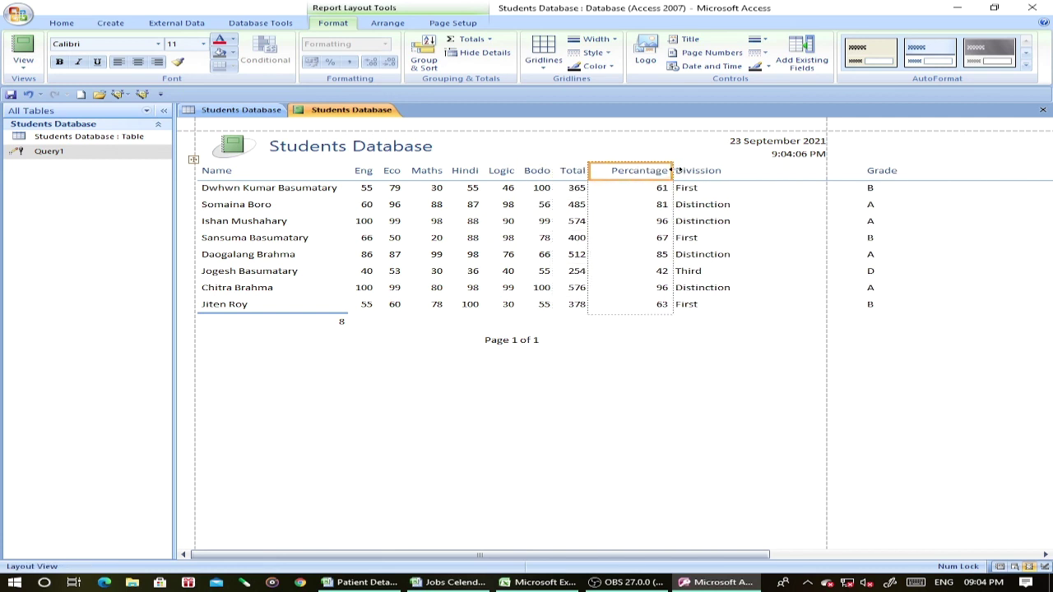
pyautogui.moveTo(667, 171); pyautogui.dragTo(653, 170)
pyautogui.click(677, 171)
pyautogui.moveTo(846, 170); pyautogui.dragTo(709, 170)
# Narrow the Grade column, fit Result to its text, and delete the record count under Name.
pyautogui.click(787, 172)
pyautogui.moveTo(904, 170); pyautogui.dragTo(751, 170)
pyautogui.click(820, 170)
pyautogui.doubleClick(947, 172)
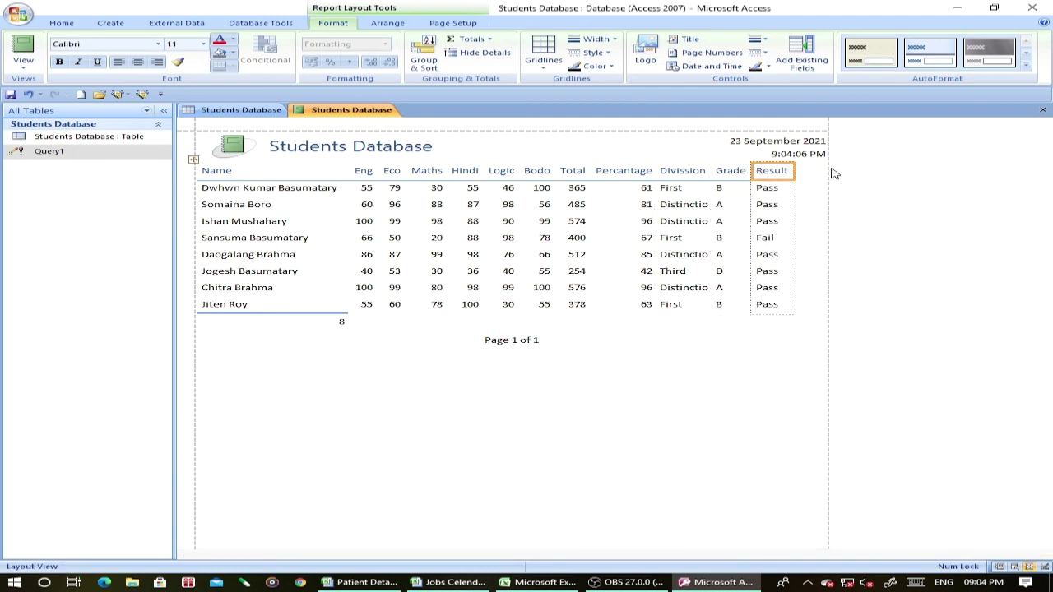
pyautogui.moveTo(798, 167); pyautogui.dragTo(821, 170)
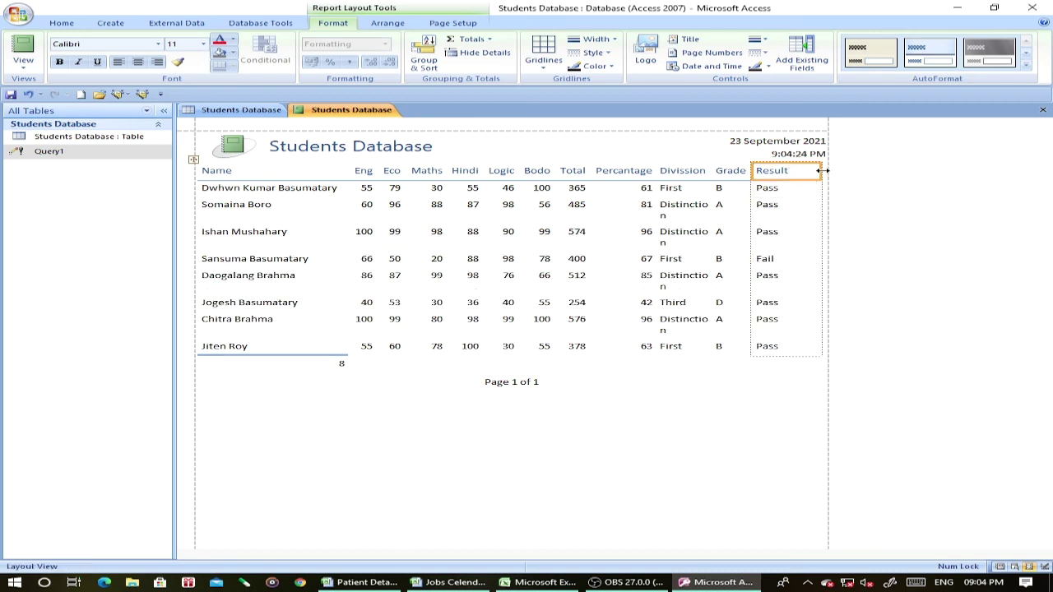
pyautogui.click(298, 365)
pyautogui.press('Delete')
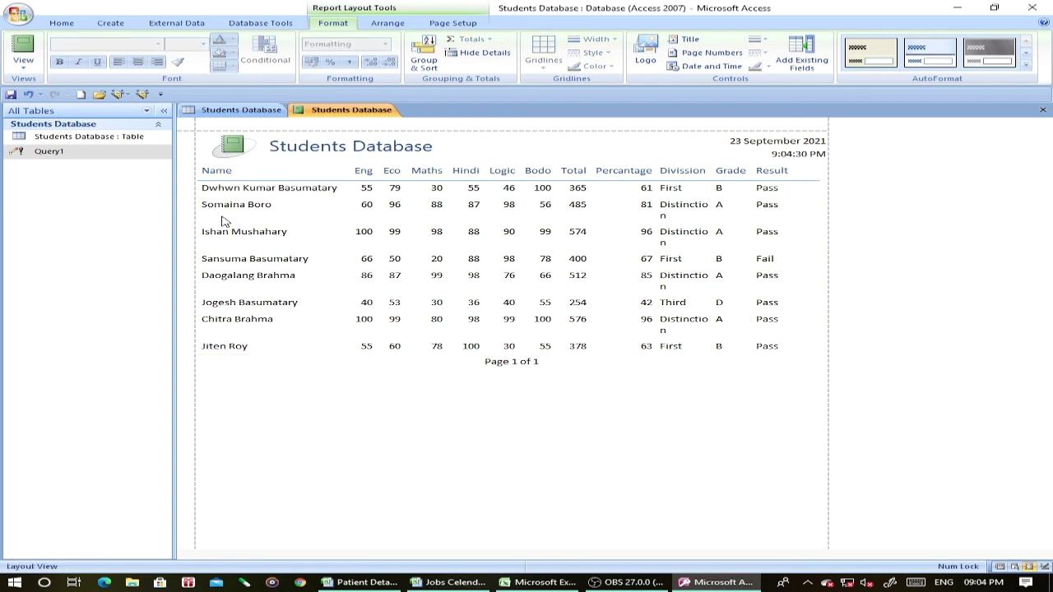
# Add gridlines on both sides of every cell in the report table.
pyautogui.click(191, 160)
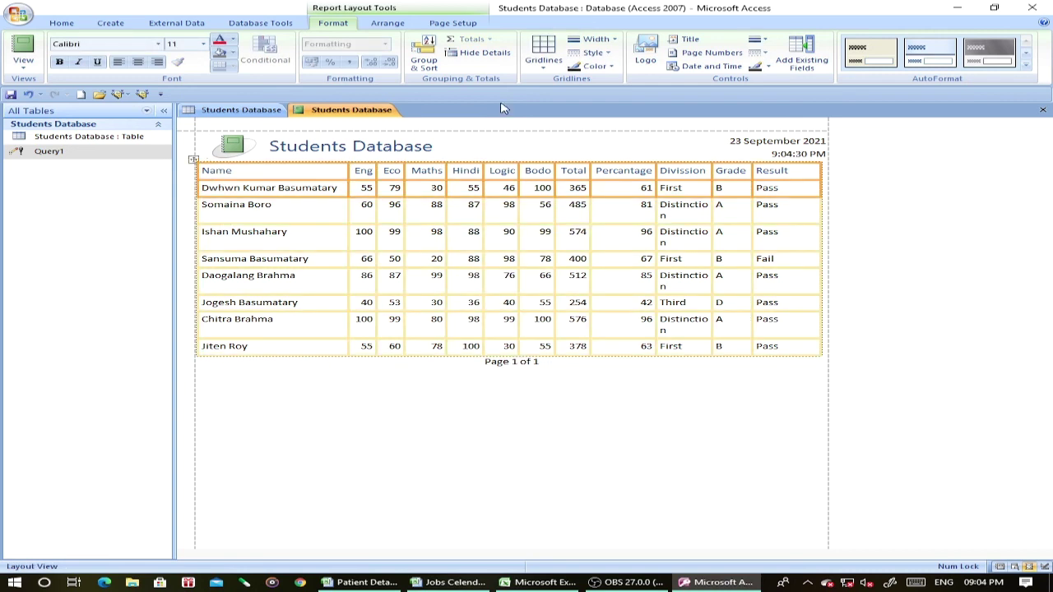
pyautogui.click(550, 48)
pyautogui.click(544, 87)
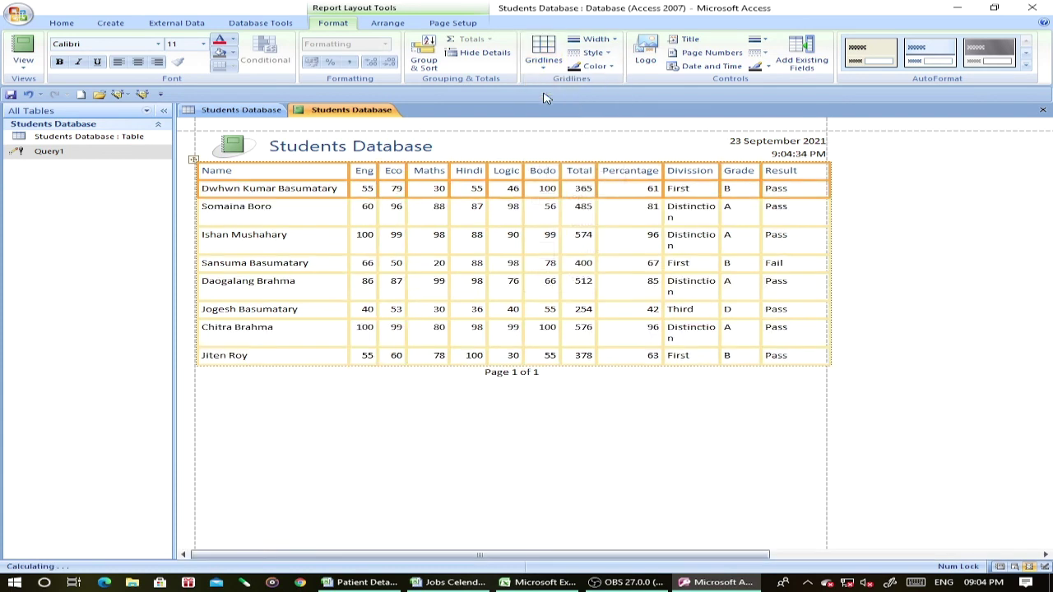
# Select every column heading, from Name through Result, for bold formatting.
pyautogui.click(336, 232)
pyautogui.click(314, 173)
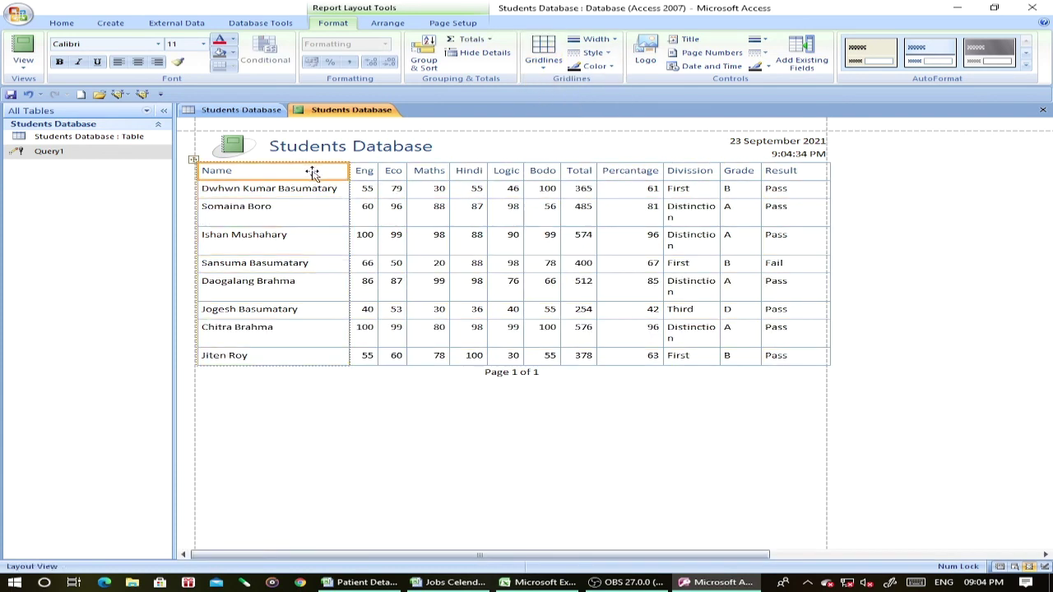
pyautogui.click(365, 171)
pyautogui.click(396, 175)
pyautogui.click(427, 175)
pyautogui.click(472, 174)
pyautogui.click(514, 172)
pyautogui.click(545, 172)
pyautogui.click(582, 172)
pyautogui.click(631, 173)
pyautogui.click(691, 172)
pyautogui.click(740, 173)
pyautogui.click(796, 173)
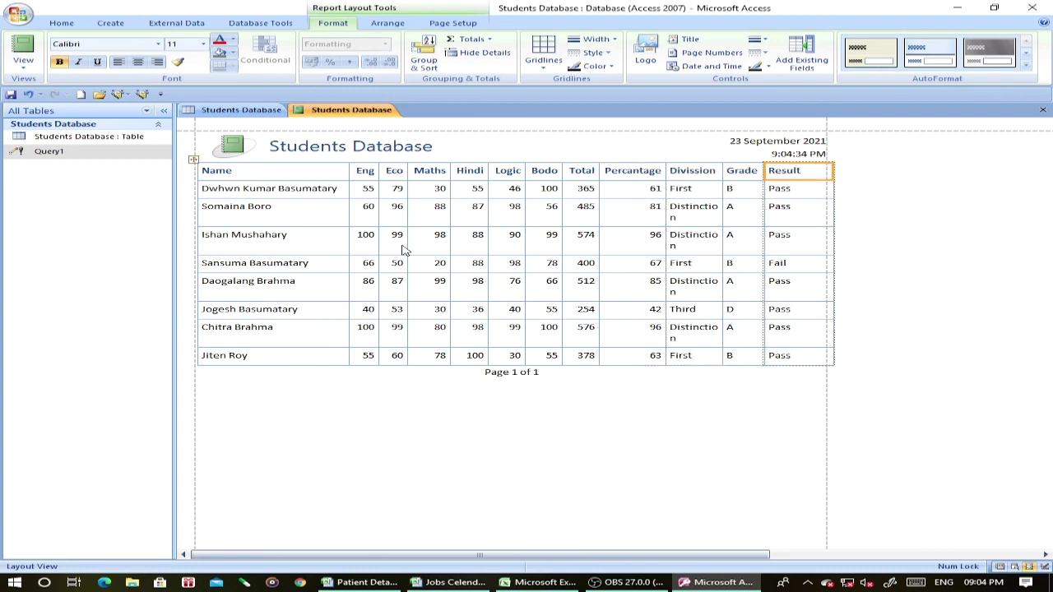
# Give the whole table a light gray fill and a new font colour.
pyautogui.click(193, 160)
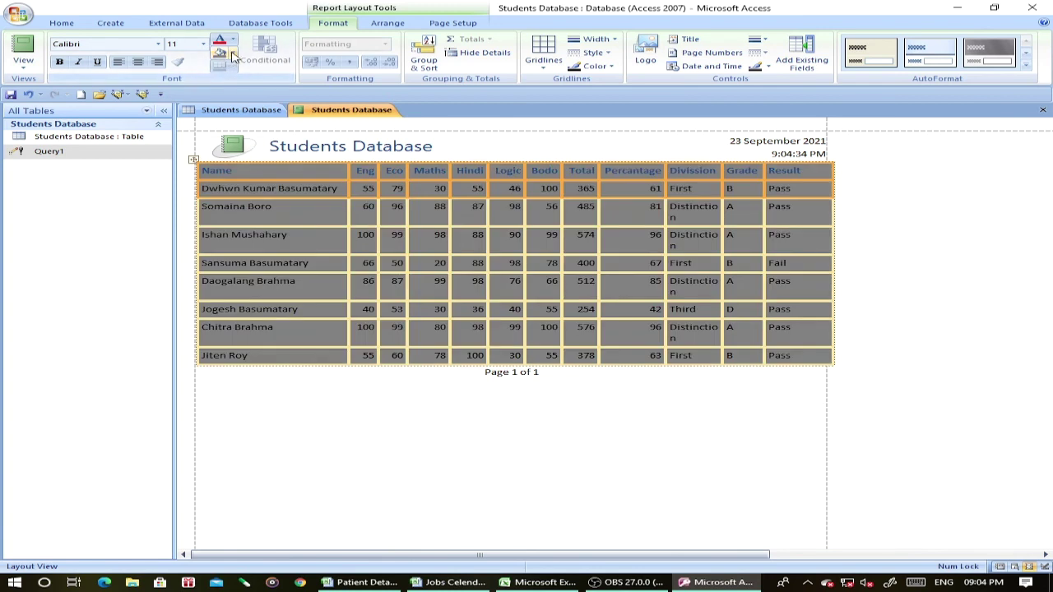
pyautogui.click(232, 54)
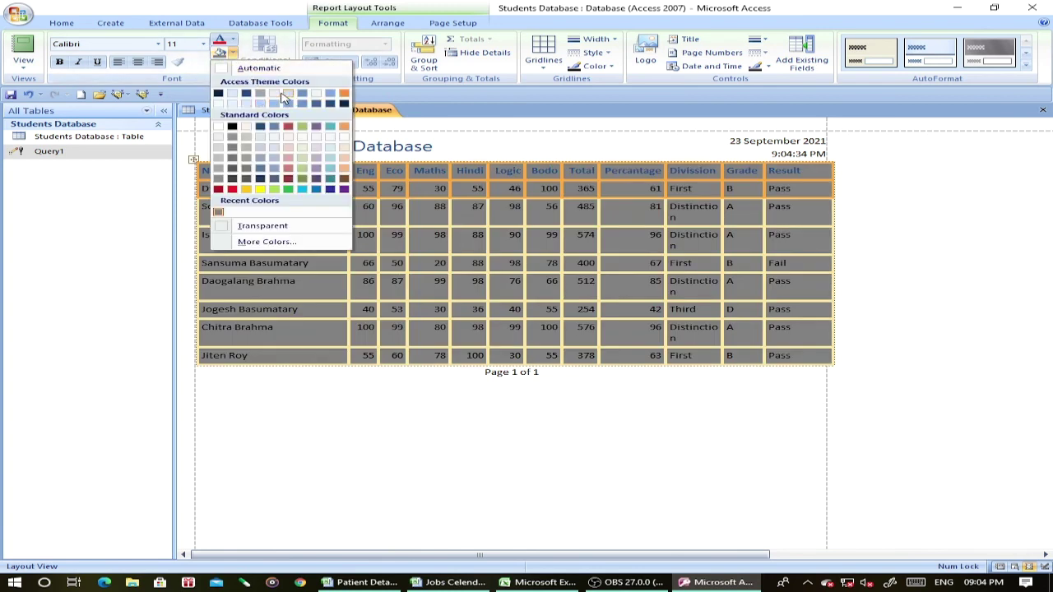
pyautogui.click(304, 94)
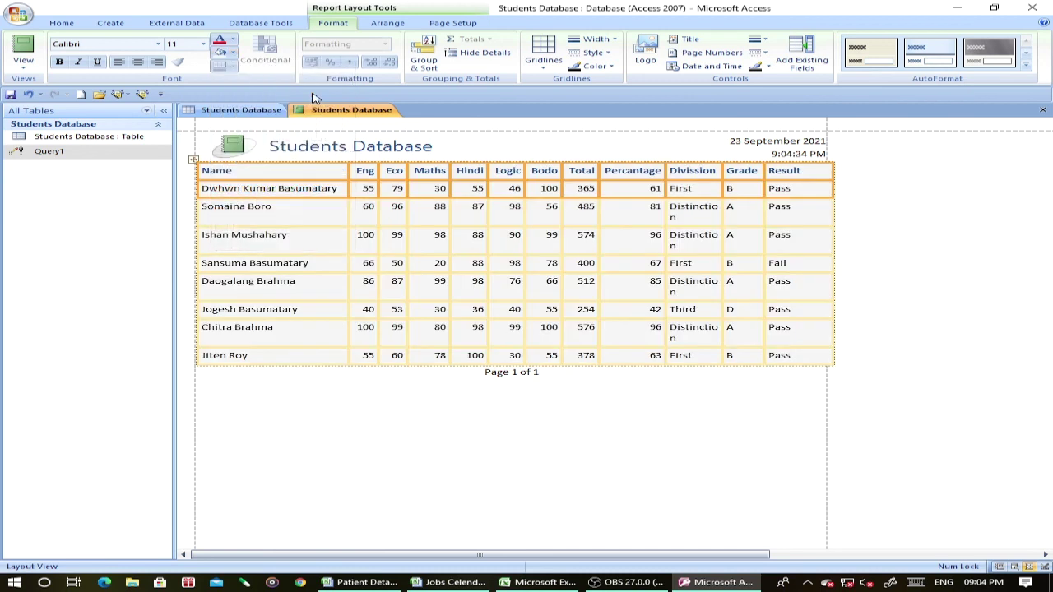
pyautogui.click(233, 41)
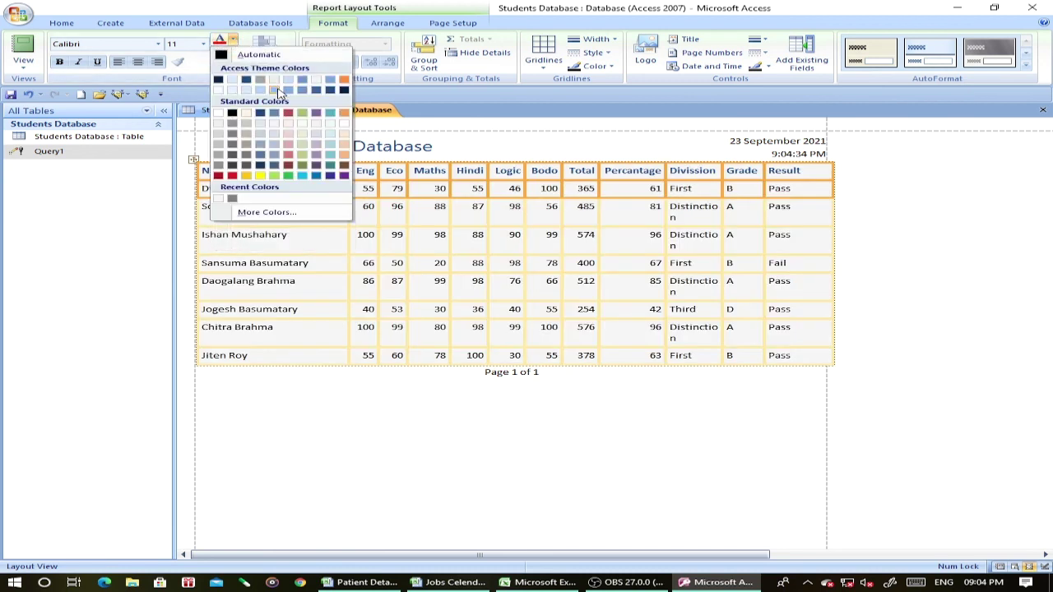
pyautogui.click(261, 115)
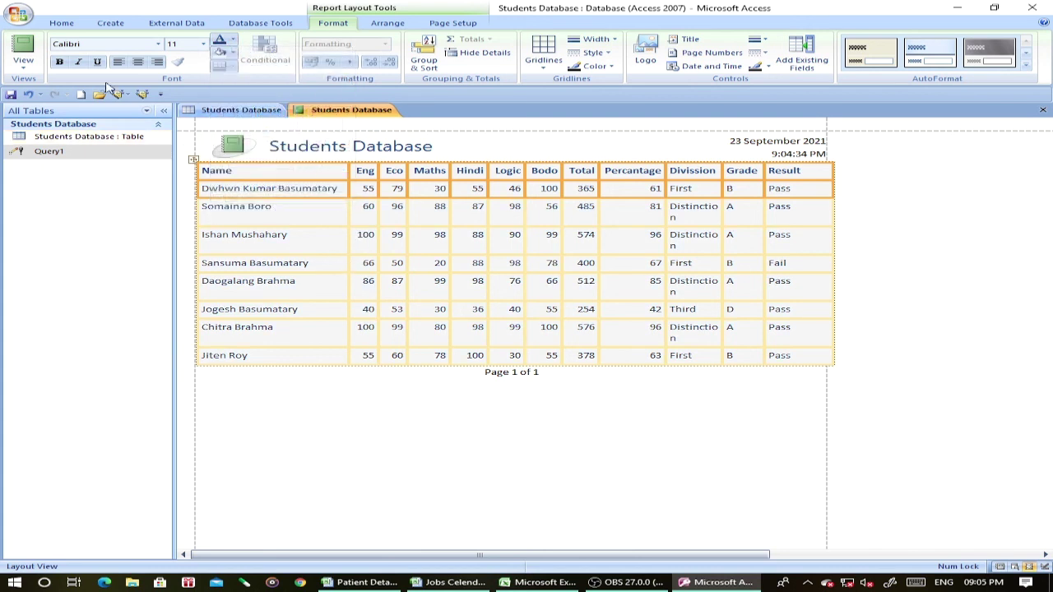
# Check the report's whole printed page in Print Preview.
pyautogui.click(18, 14)
pyautogui.moveTo(66, 159)
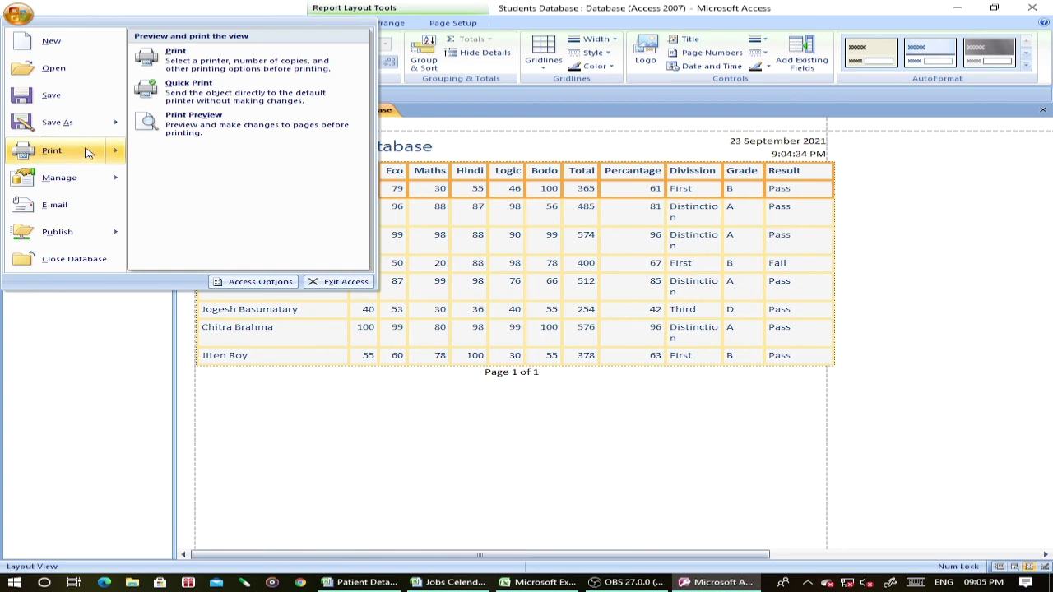
pyautogui.click(186, 128)
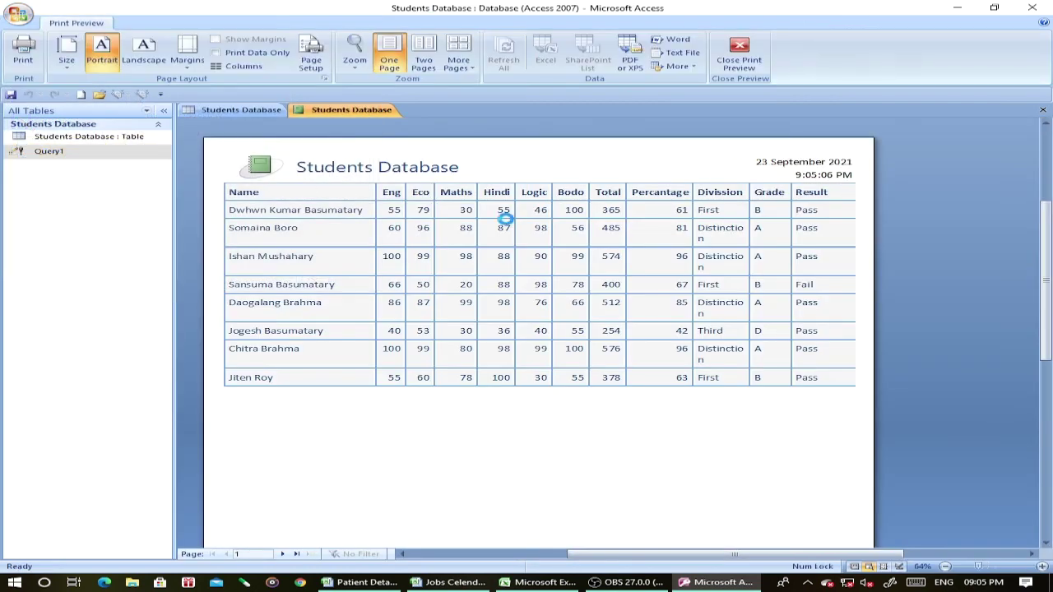
pyautogui.click(507, 222)
pyautogui.click(739, 54)
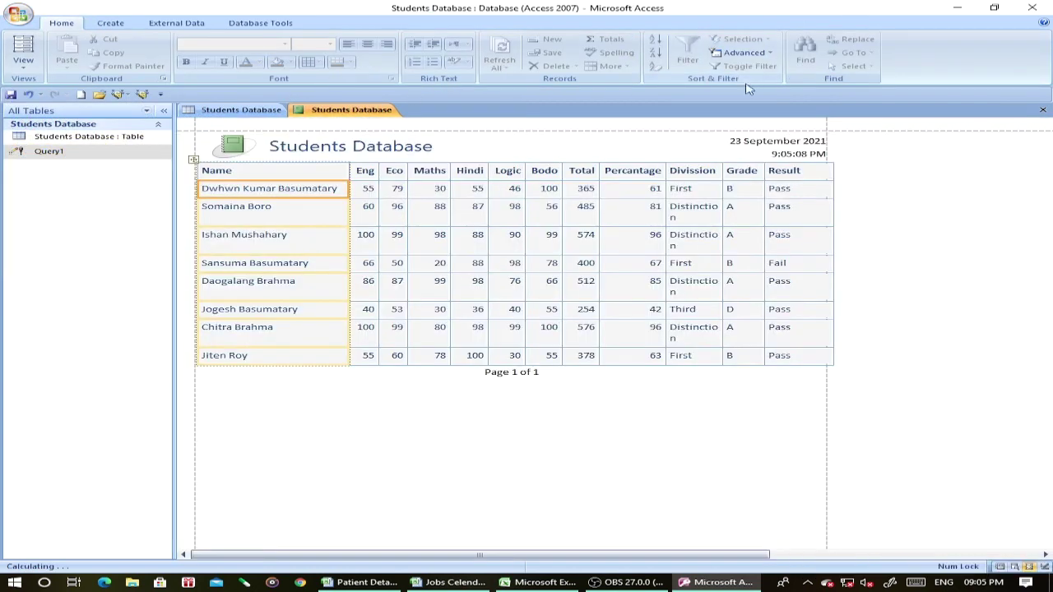
# Narrow the Result column slightly and recheck that the page fits the margins.
pyautogui.click(794, 171)
pyautogui.moveTo(833, 170); pyautogui.dragTo(824, 170)
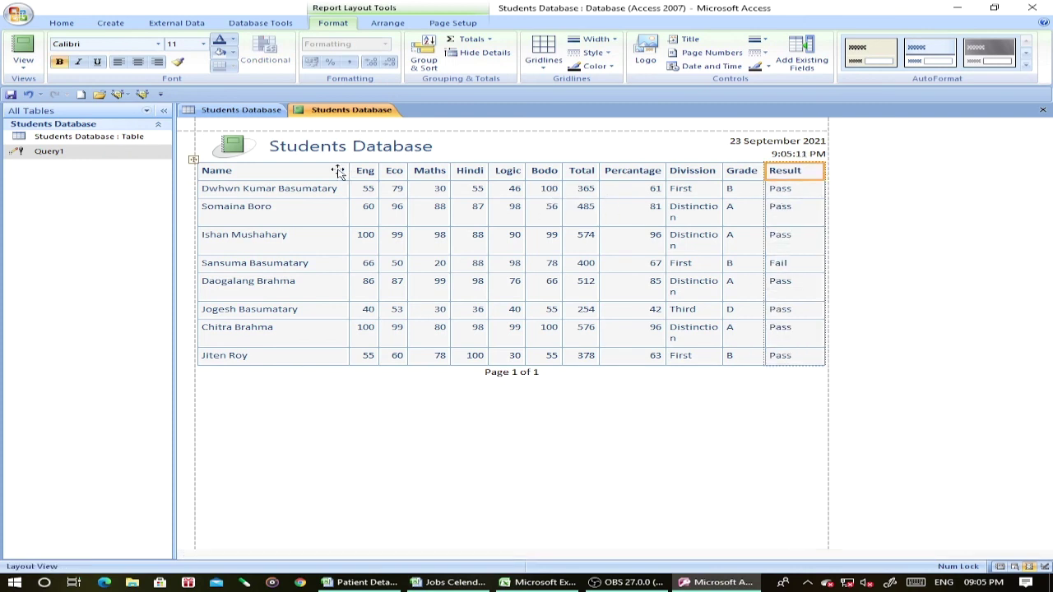
pyautogui.click(18, 15)
pyautogui.moveTo(68, 157)
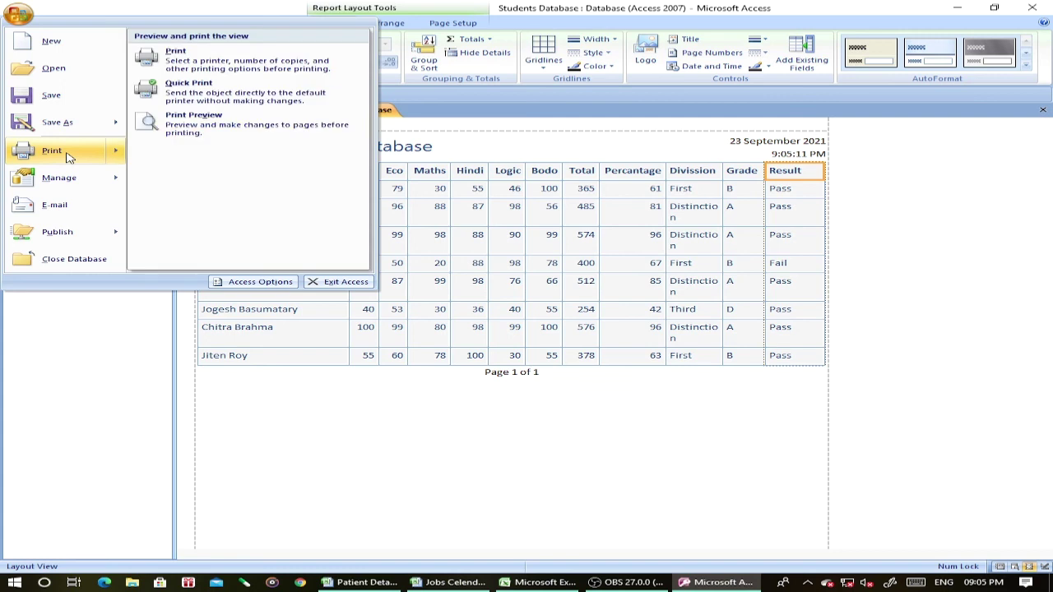
pyautogui.click(193, 119)
pyautogui.click(605, 201)
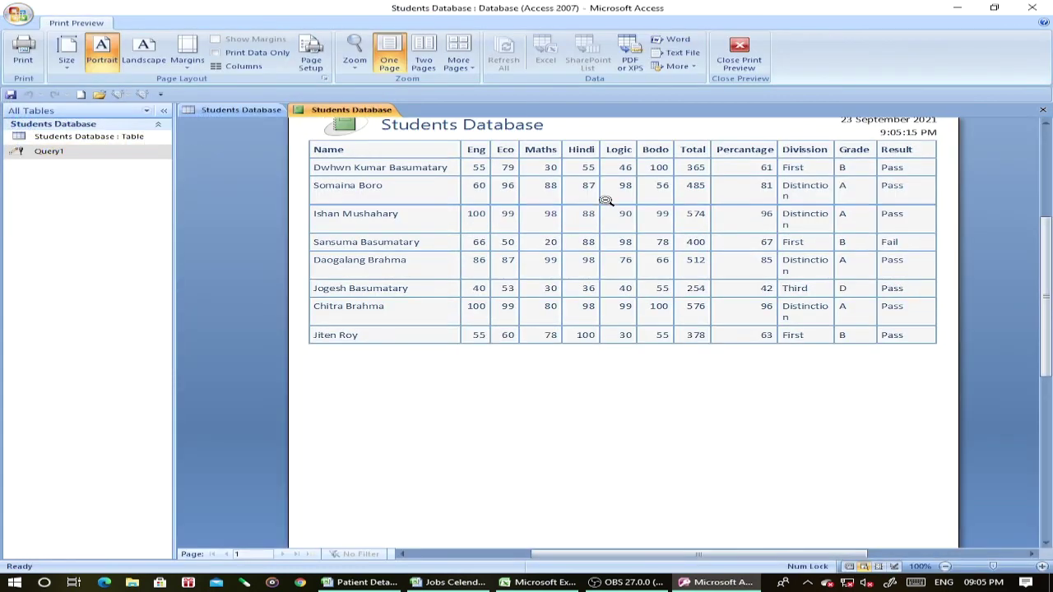
pyautogui.scroll(1, 605, 200)
pyautogui.click(635, 261)
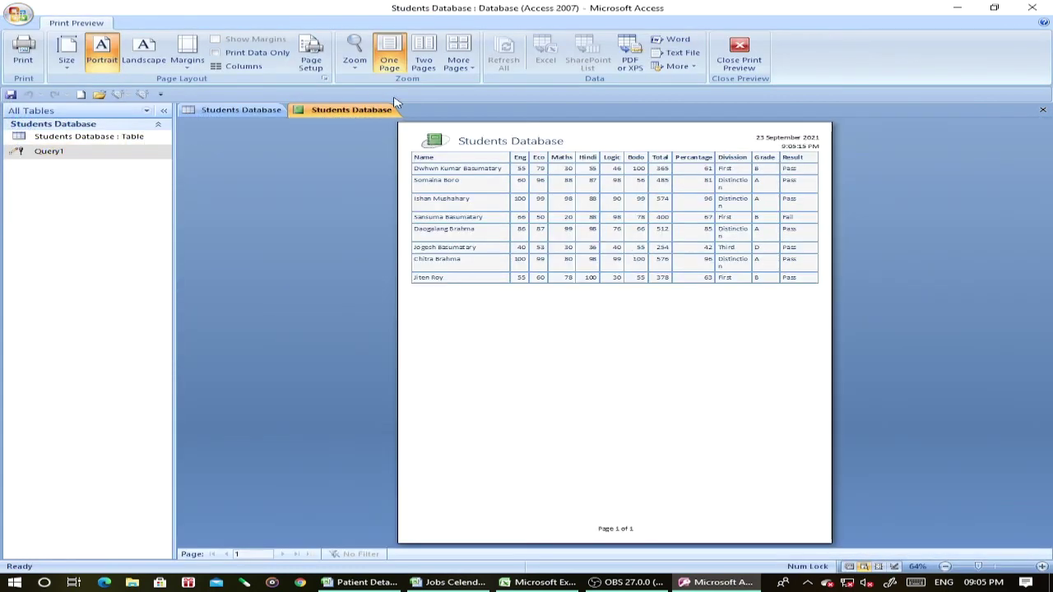
pyautogui.click(739, 56)
# Widen the Students Database title box across the header and centre its text.
pyautogui.click(297, 152)
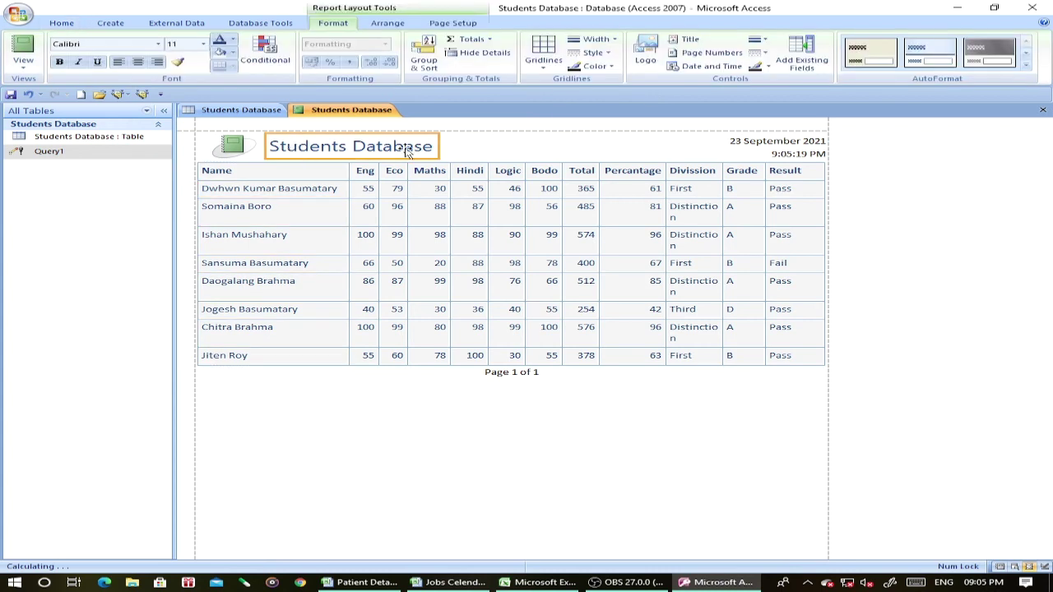
pyautogui.moveTo(442, 147); pyautogui.dragTo(717, 145)
pyautogui.doubleClick(463, 151)
pyautogui.moveTo(434, 146); pyautogui.dragTo(264, 147)
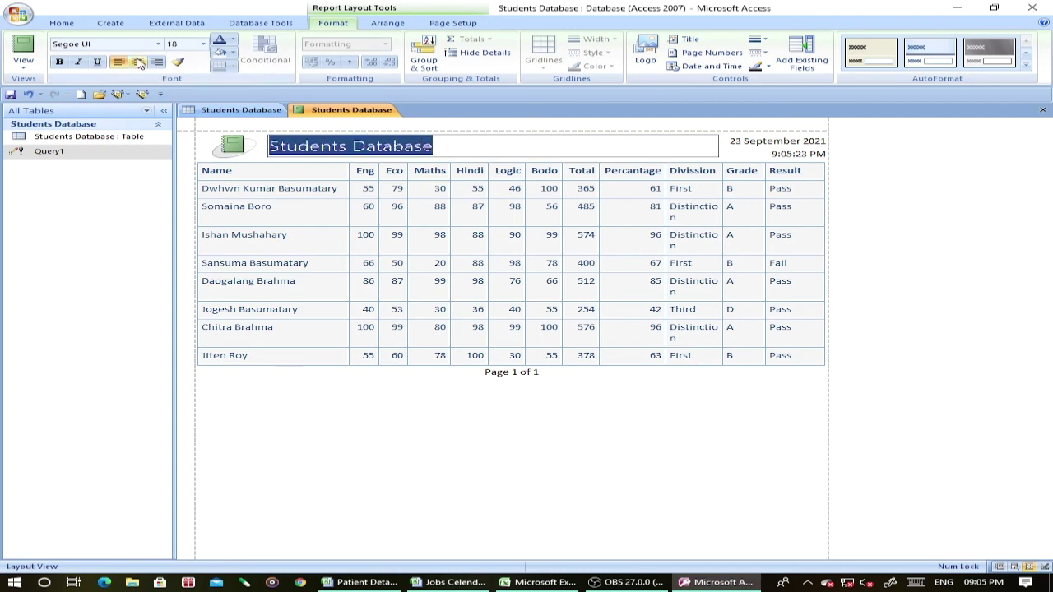
pyautogui.click(140, 64)
# Try moving the time box beside the title, then undo the move.
pyautogui.click(613, 155)
pyautogui.moveTo(538, 142); pyautogui.dragTo(610, 179)
pyautogui.hotkey('ctrl', 'z')
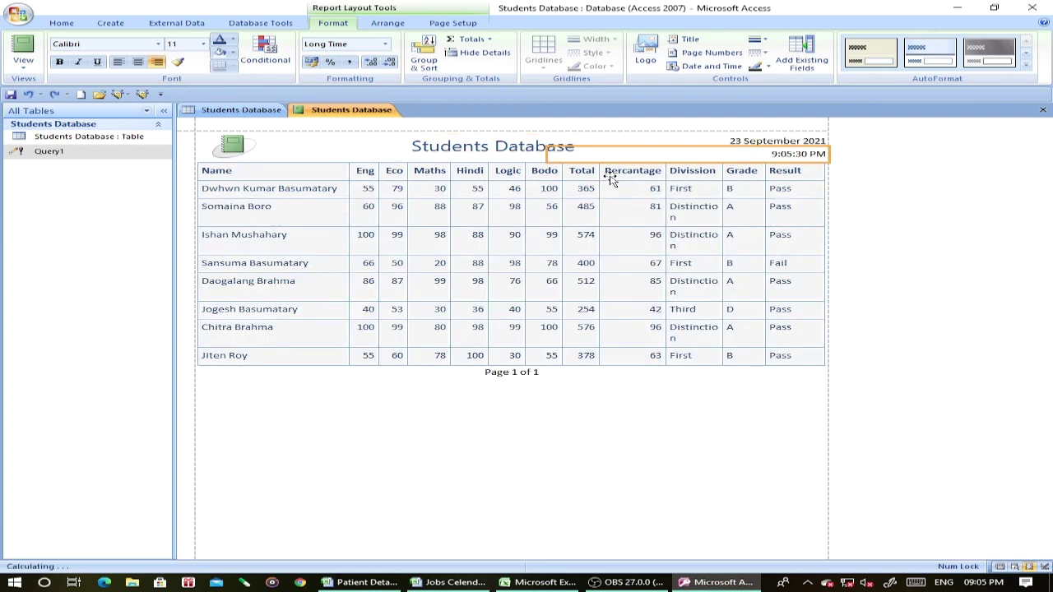